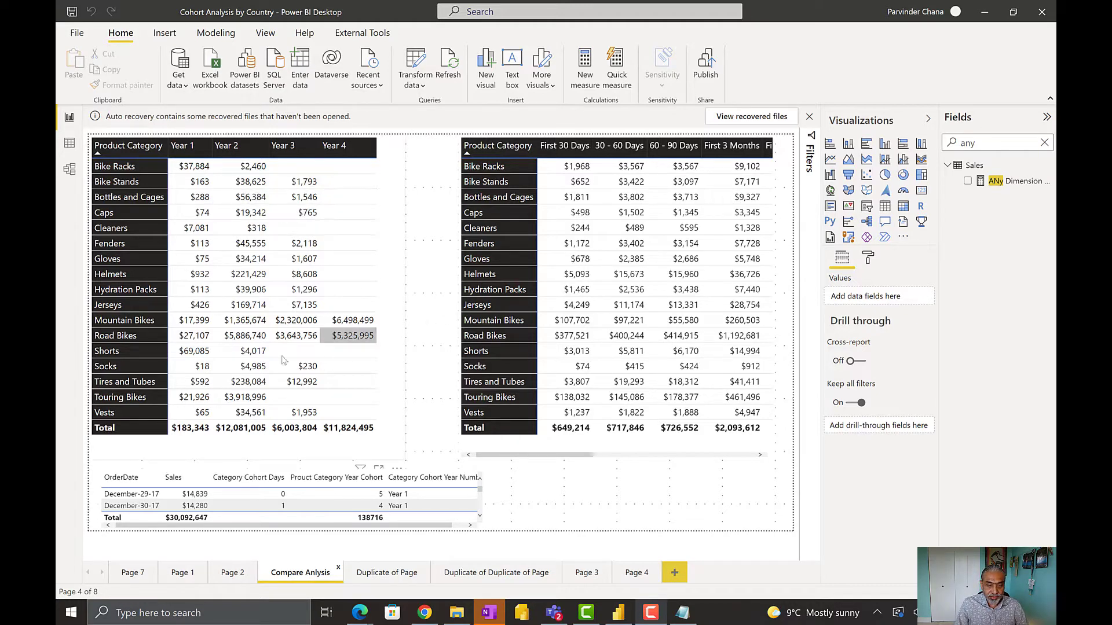
Step: Dismiss the auto recovery notice and choose to remove the unopened recovered files
left_click(809, 116)
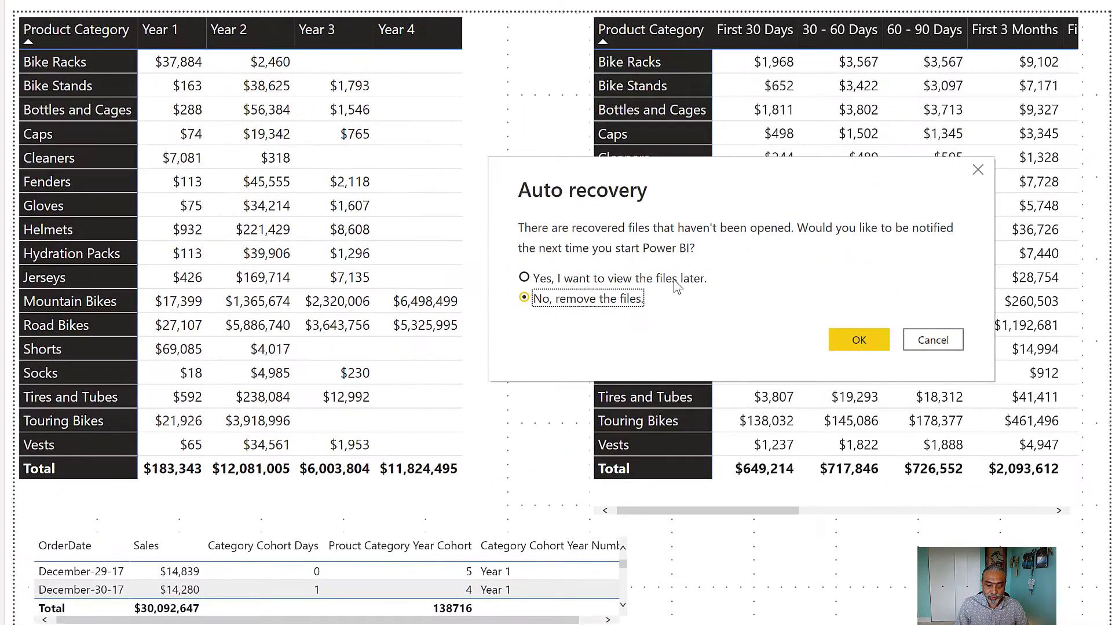
left_click(524, 303)
left_click(837, 345)
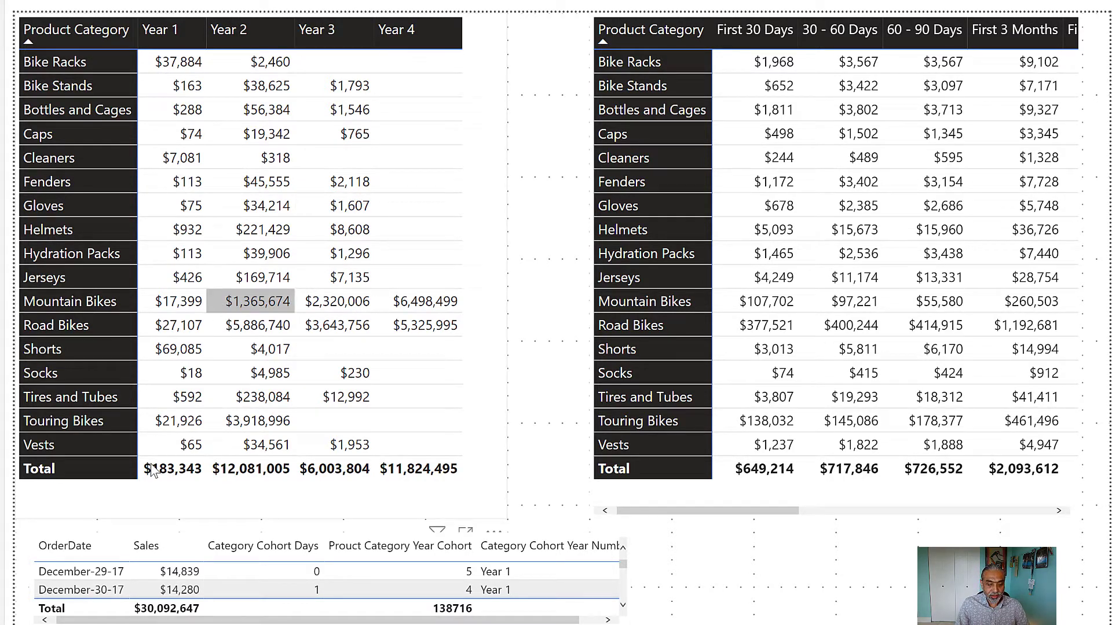
Step: Cross-filter the page by the Vests Year 1 sales, clear that selection, and examine the matrix's columns up to 1st Year
left_click(186, 447)
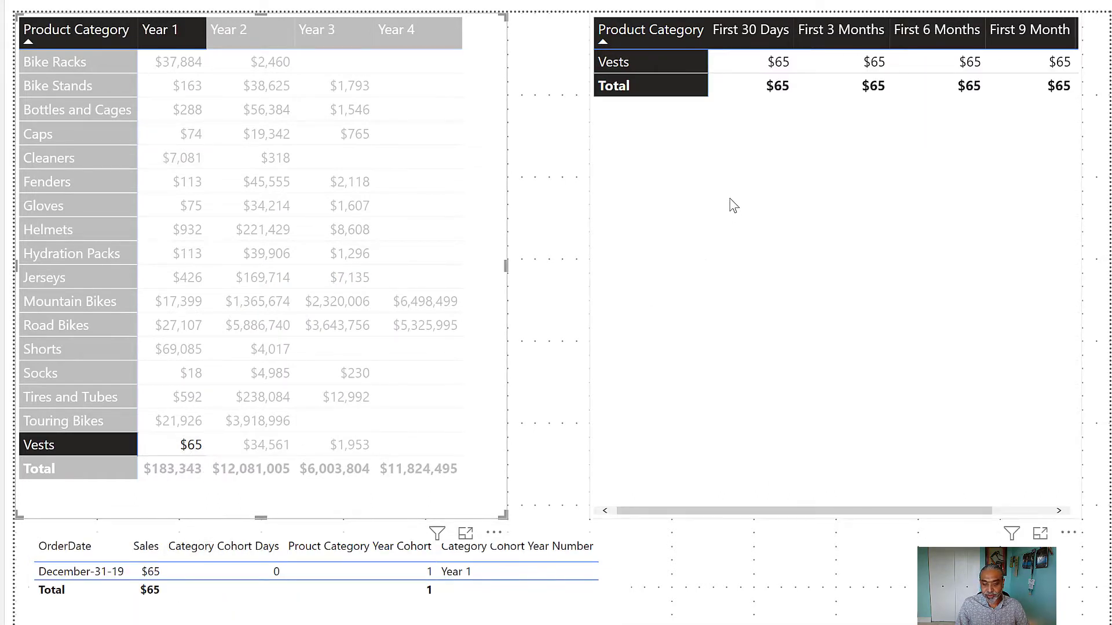
left_click(562, 348)
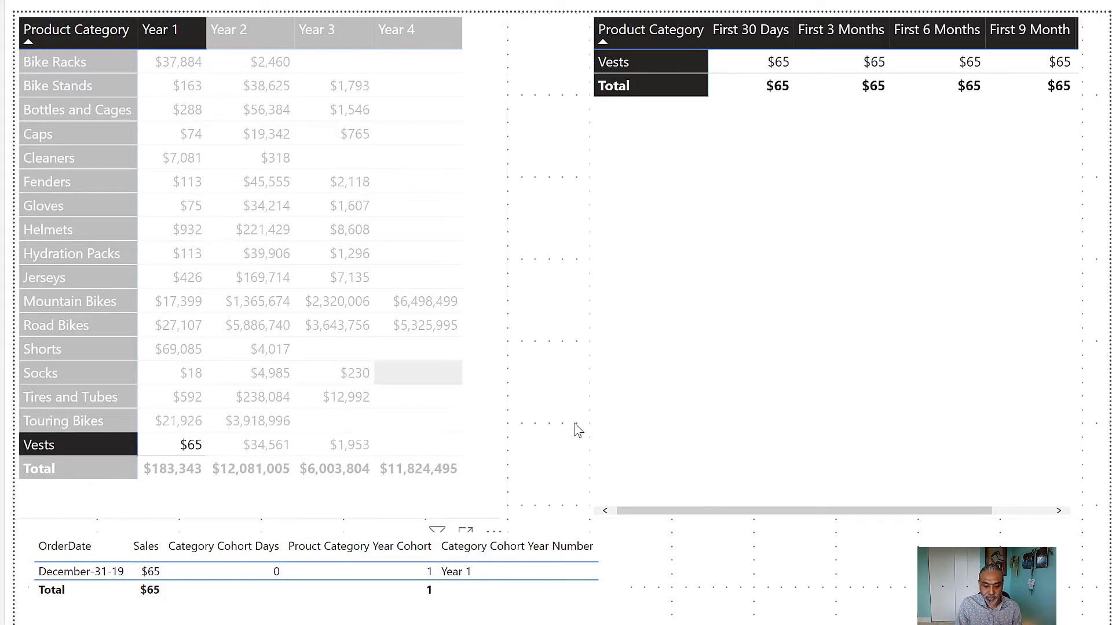
left_click(653, 496)
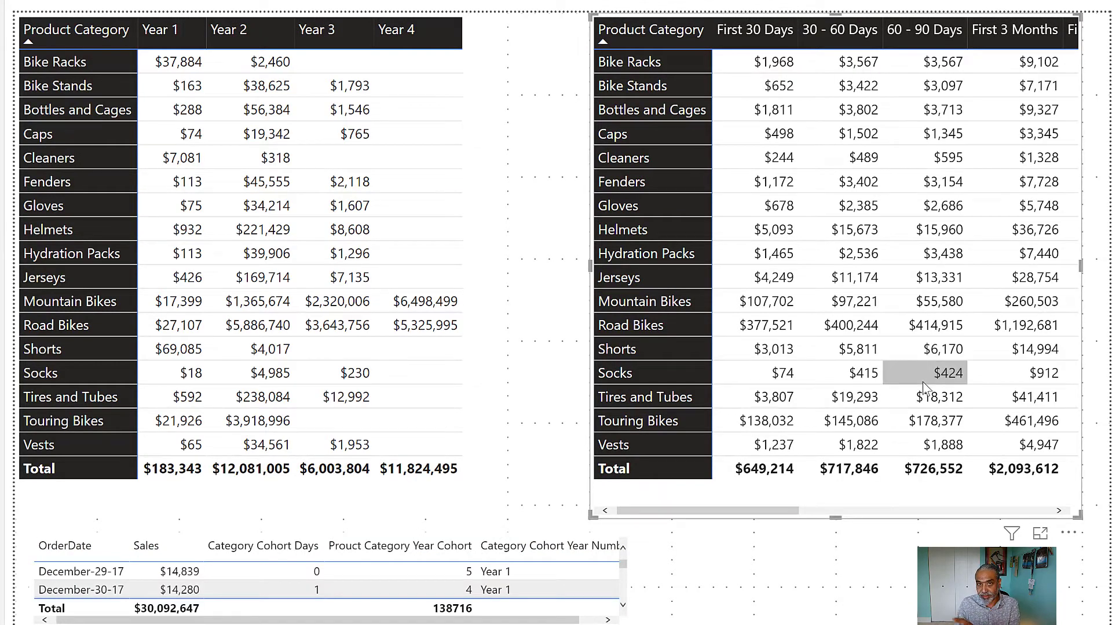
left_click_drag(755, 511, 930, 523)
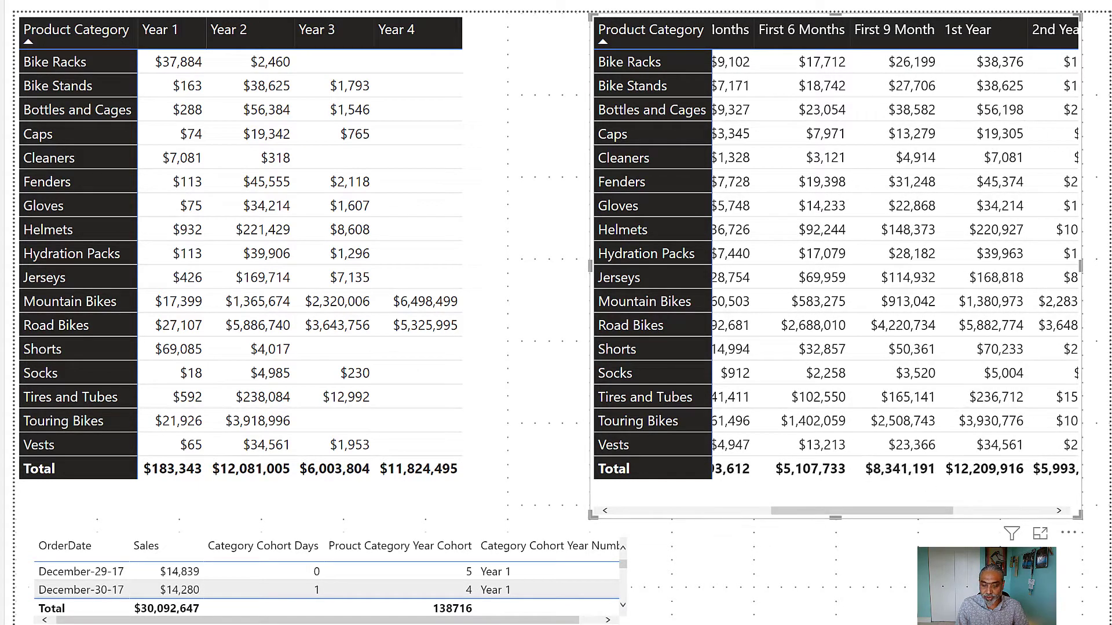
left_click(983, 444)
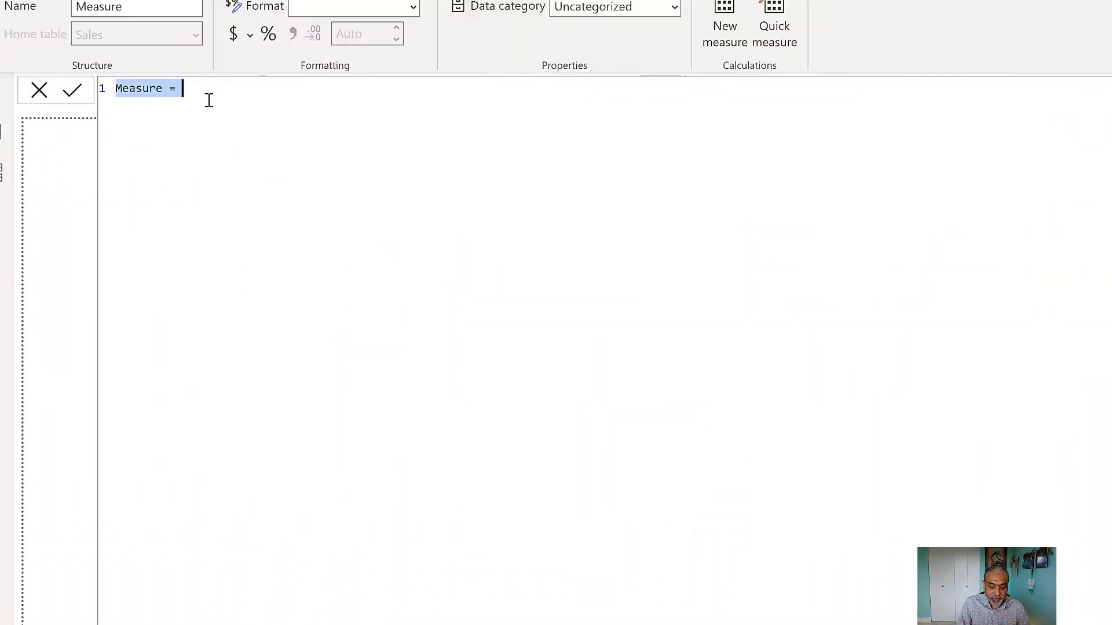
Step: Name the new measure "Dynamic Cohort Analysis" and start its definition on a new line
type("Dynamic Cohort Anlysis")
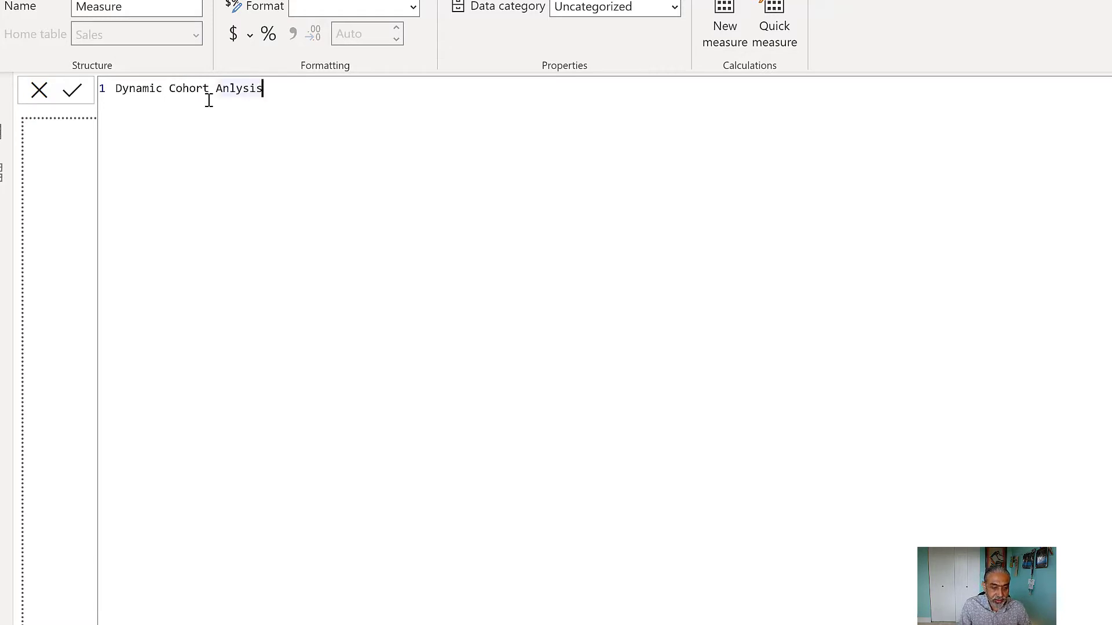
type("a")
scroll(565, 186, "up", 2)
scroll(560, 186, "up", 1)
left_click(520, 91)
type("=")
key("shift+Return")
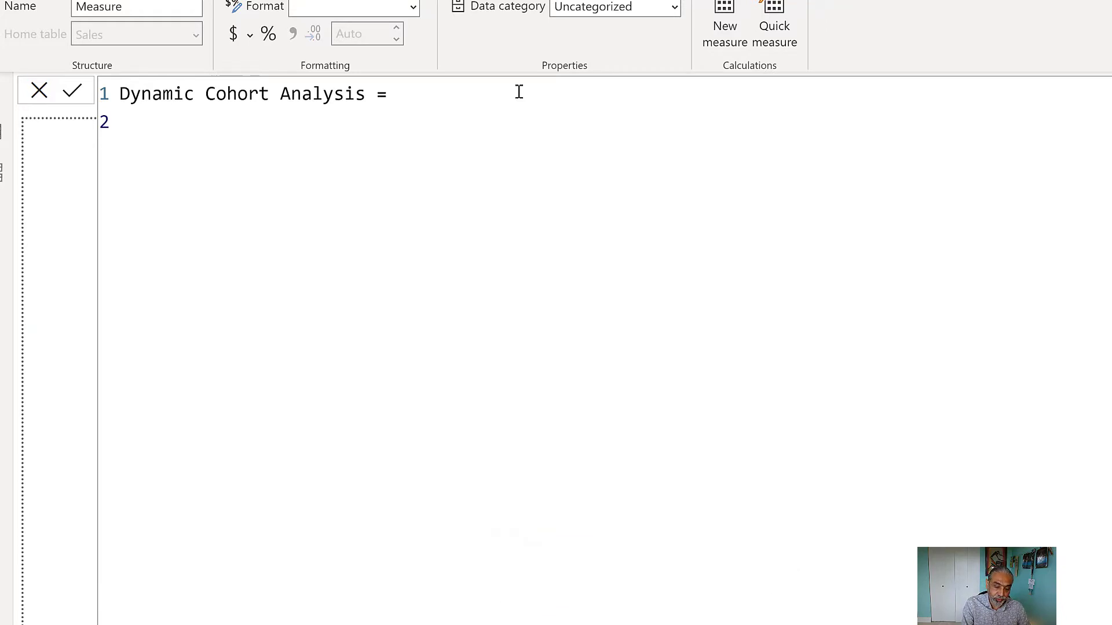
Step: Declare the variable __firstDate in the measure and begin a CALCULATE expression for it
type("VAR __")
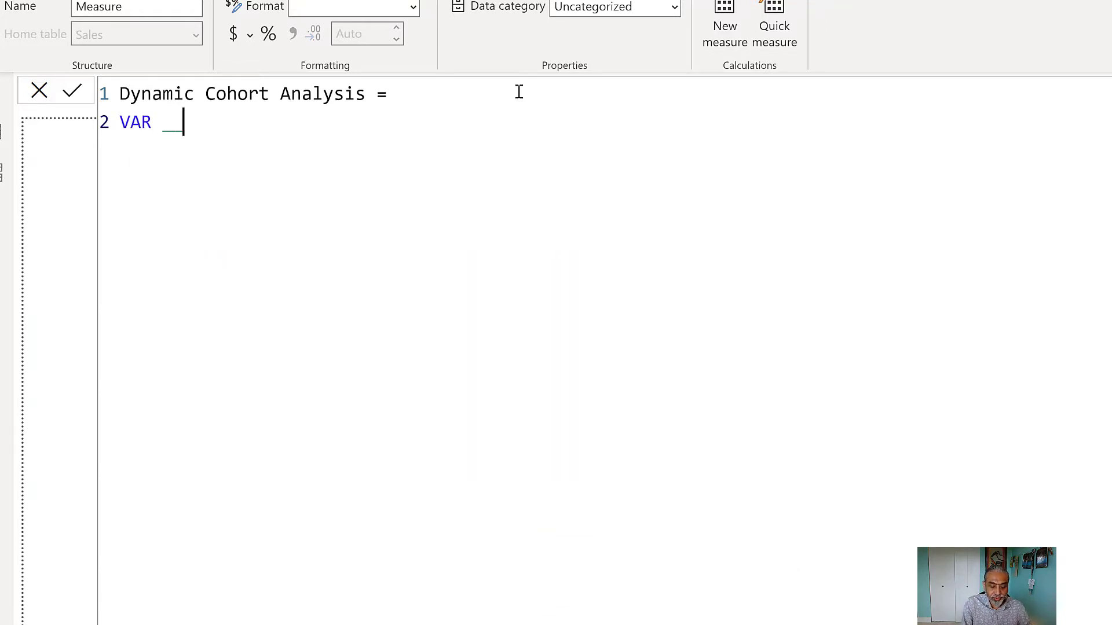
type("firstDate =")
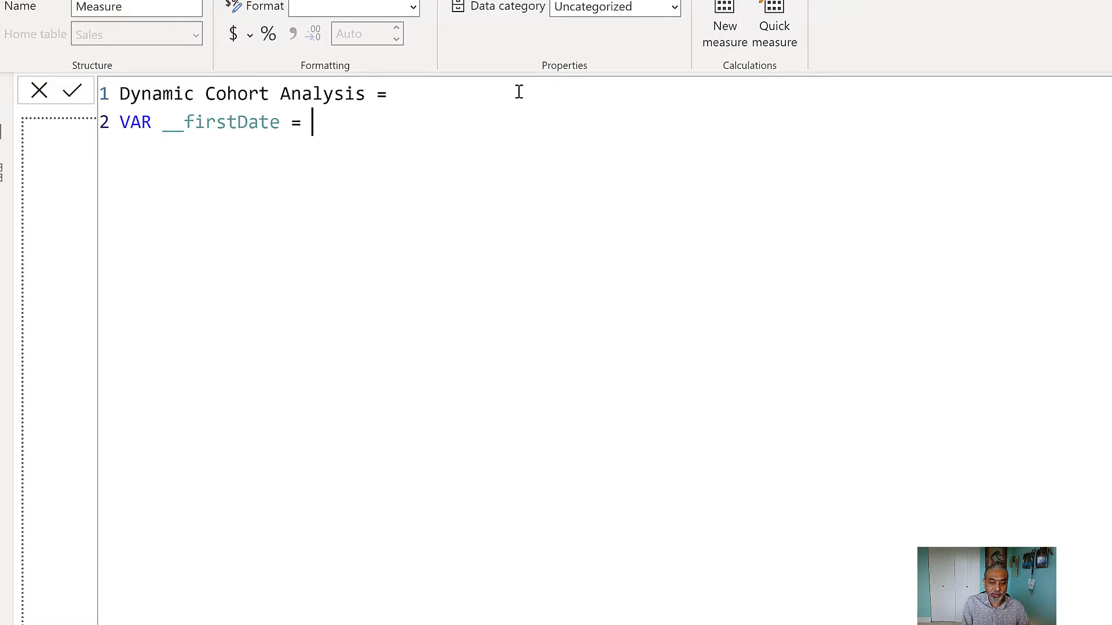
key("shift+Return")
type("CALCULATE")
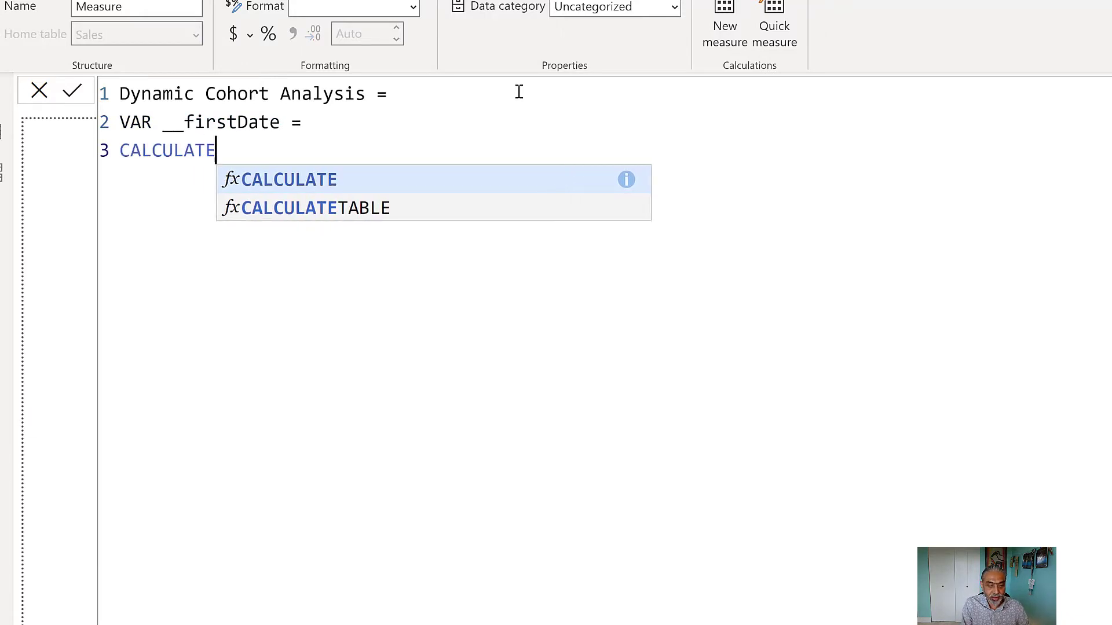
type(" (")
key("shift+Return")
Step: Enter MIN ( Sales[OrderDate] ) as the expression CALCULATE evaluates, leaving a new line for its filter argument
type("MIN ( ")
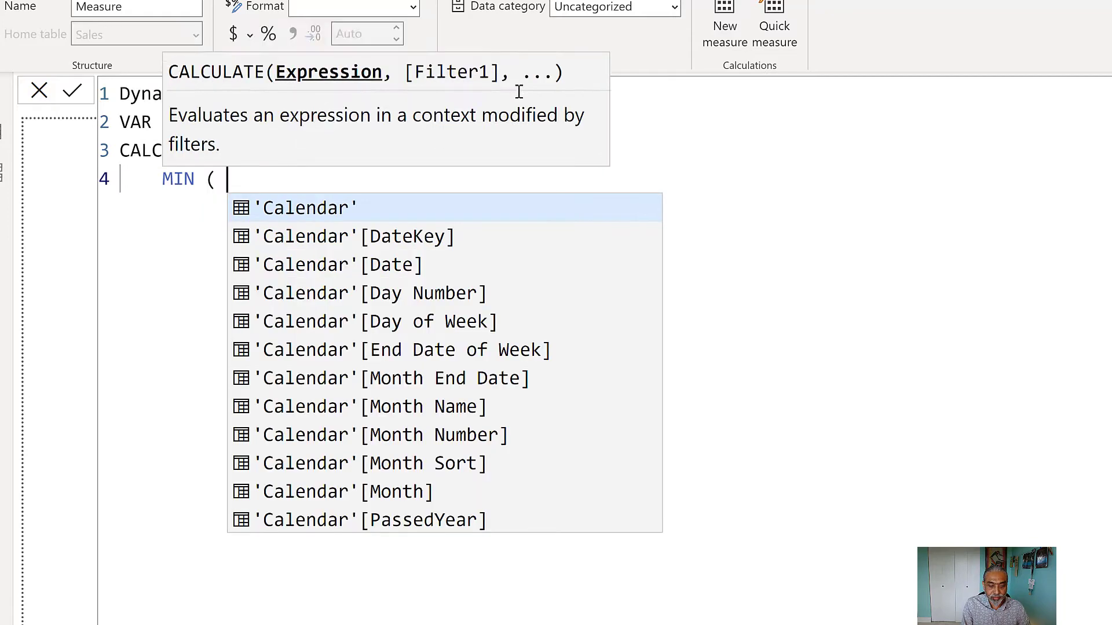
type("Sale")
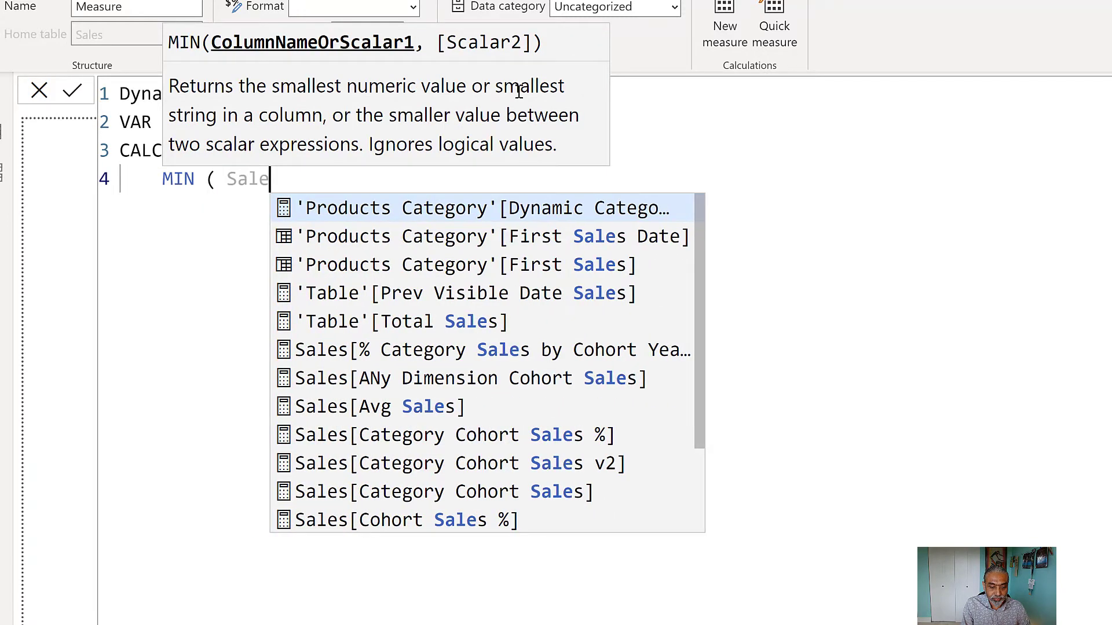
type("s[Order")
key("Tab")
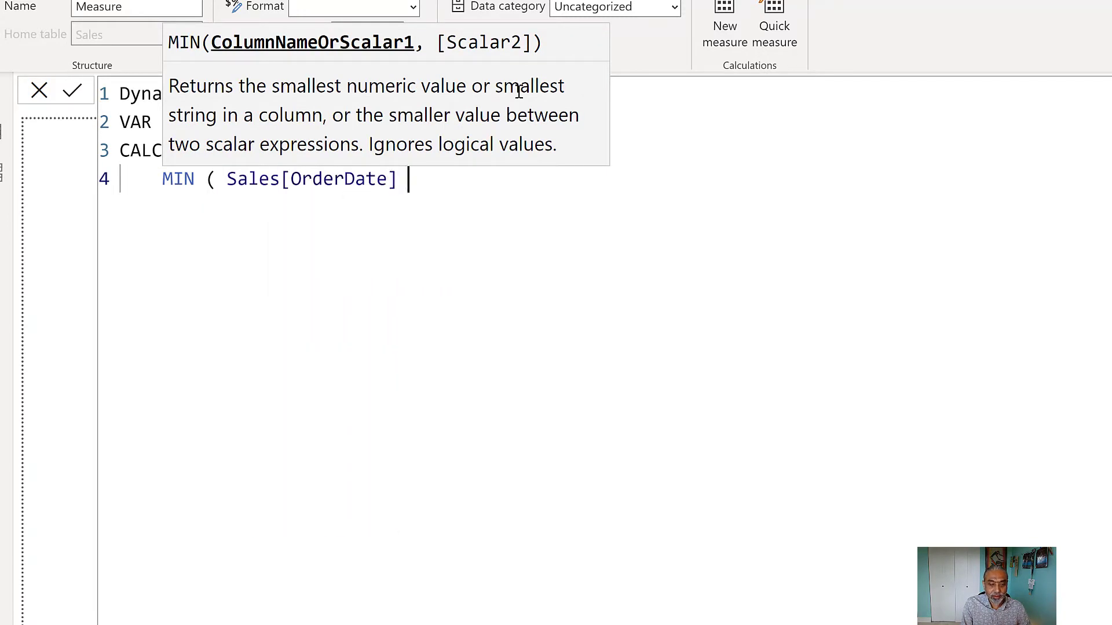
type("),")
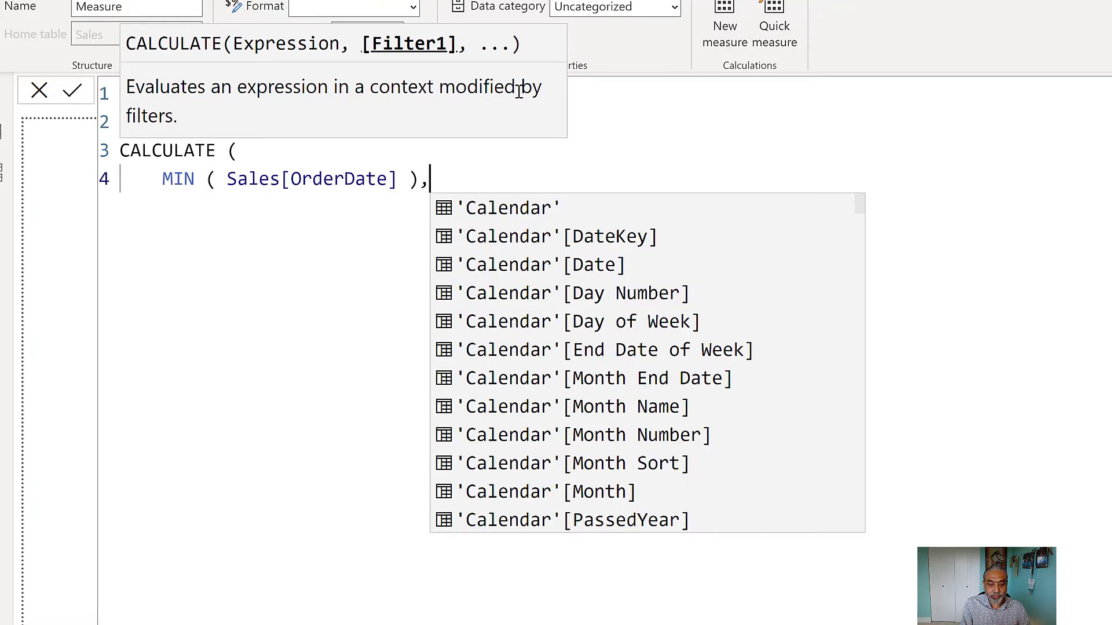
key("shift+Return")
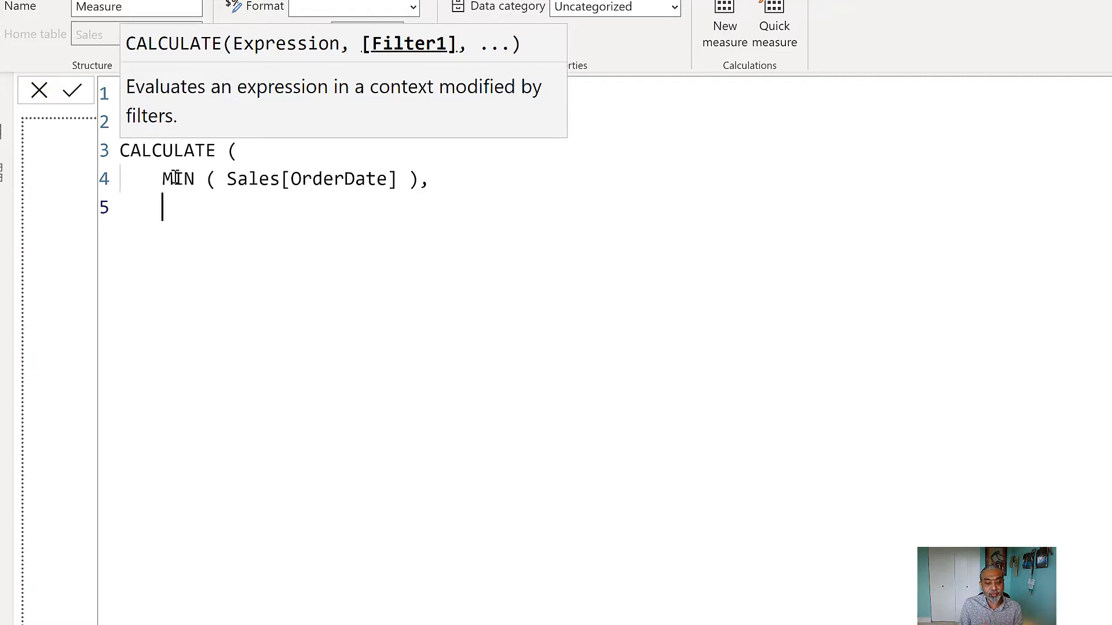
left_click_drag(152, 180, 449, 180)
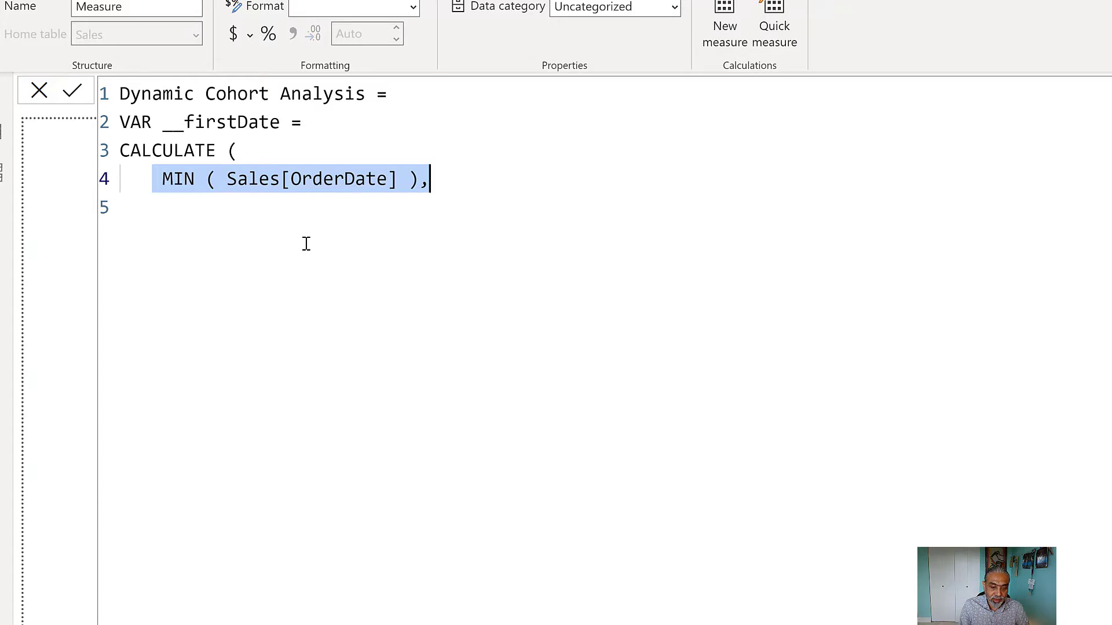
key("End")
key("shift+Return")
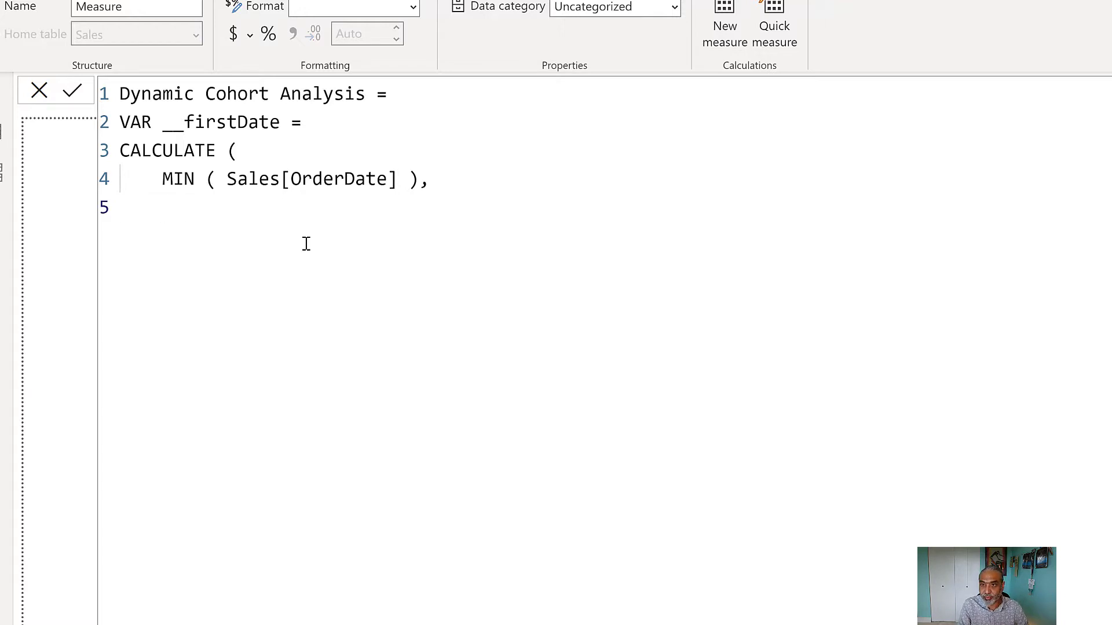
Step: Add REMOVEFILTERS ( 'Sales' ) as the filter argument of the CALCULATE expression
type("REMOVERIL")
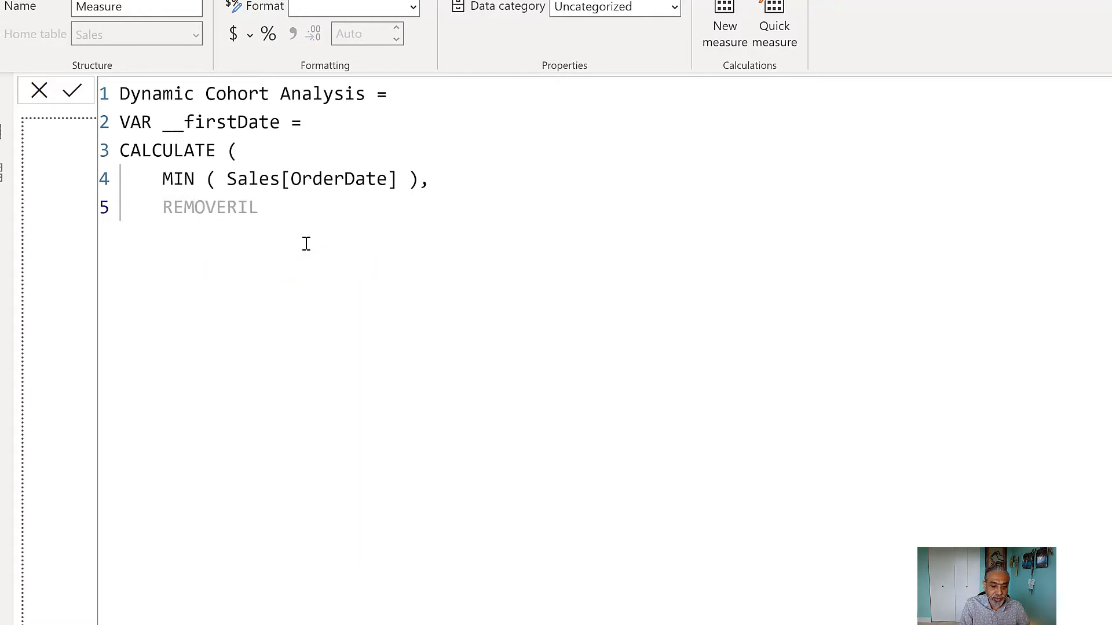
key("BackSpace")
key("BackSpace")
key("BackSpace")
type("FILTE")
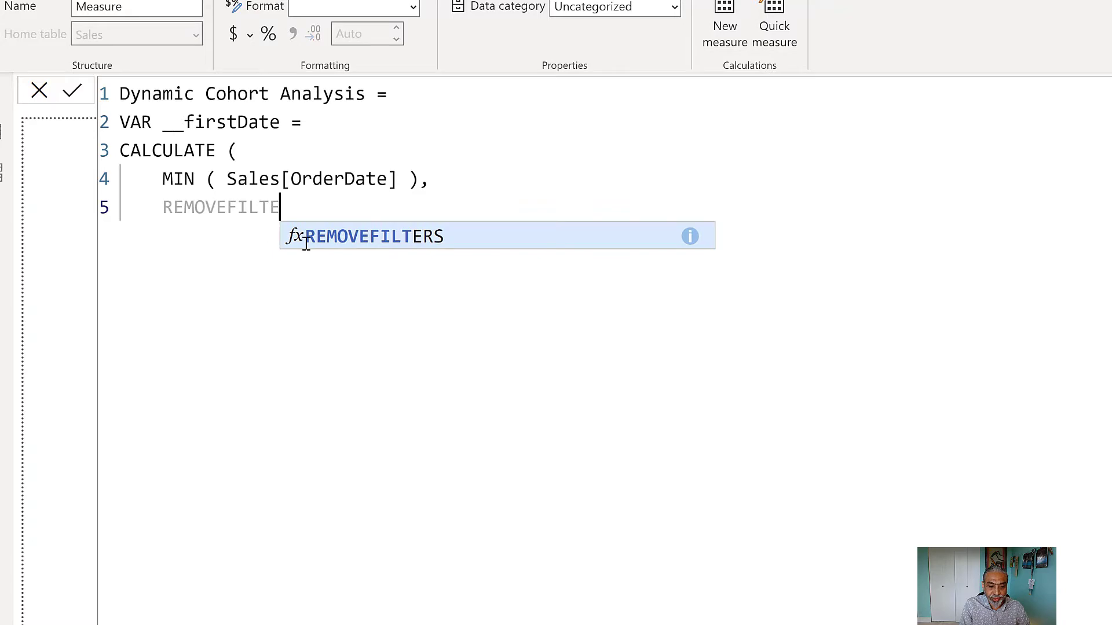
type("RS (")
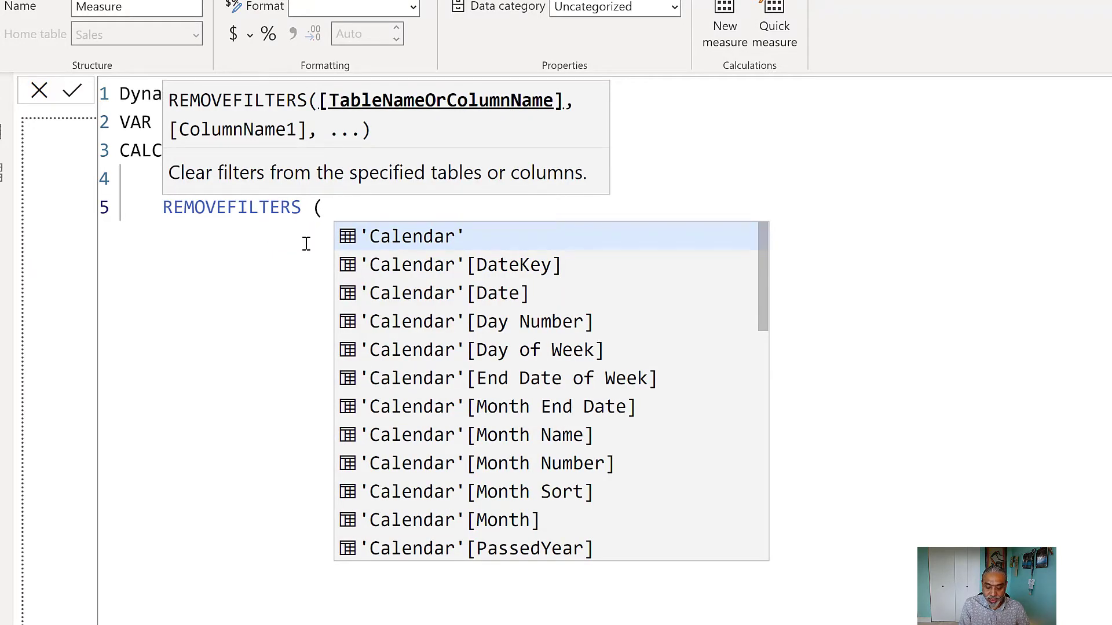
type(" Sales")
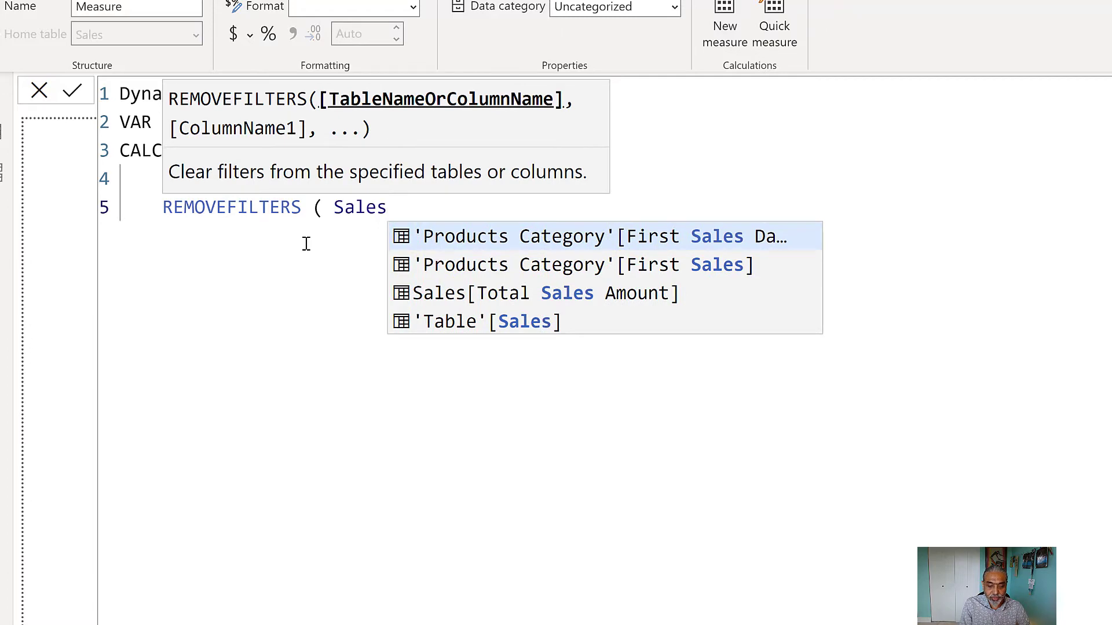
key("ctrl+Left")
type("'")
key("End")
type("'")
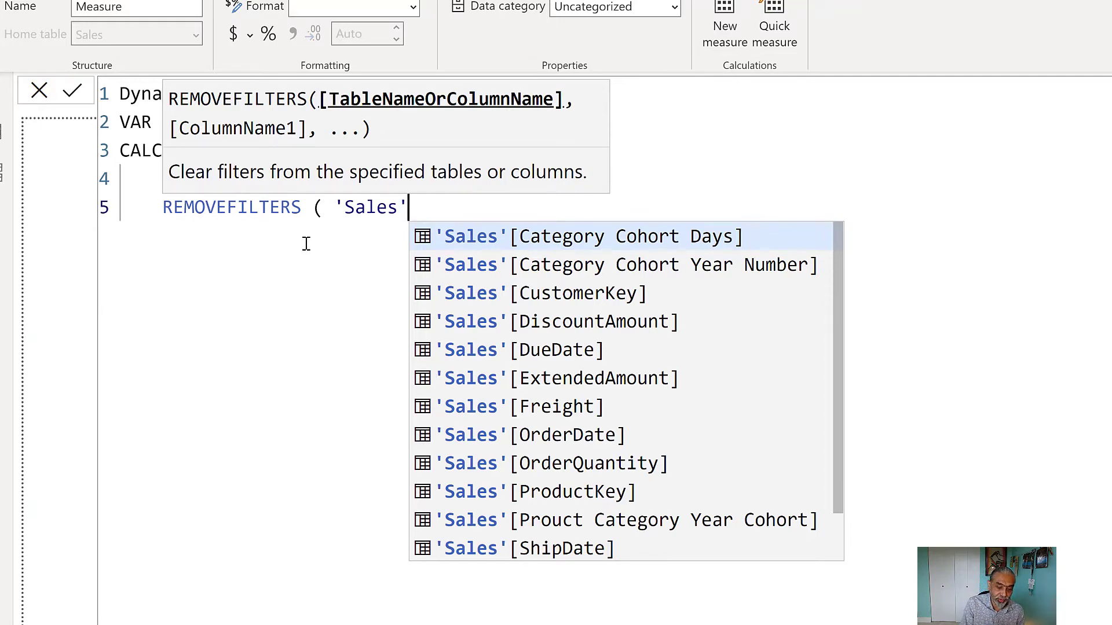
type(")")
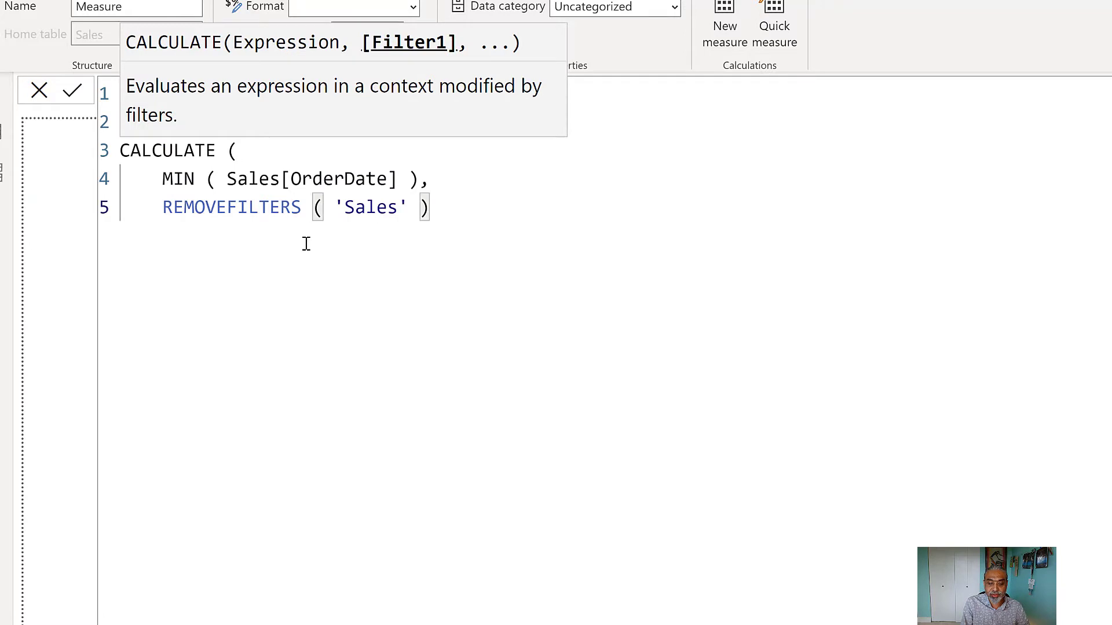
type(",")
key("shift+Return")
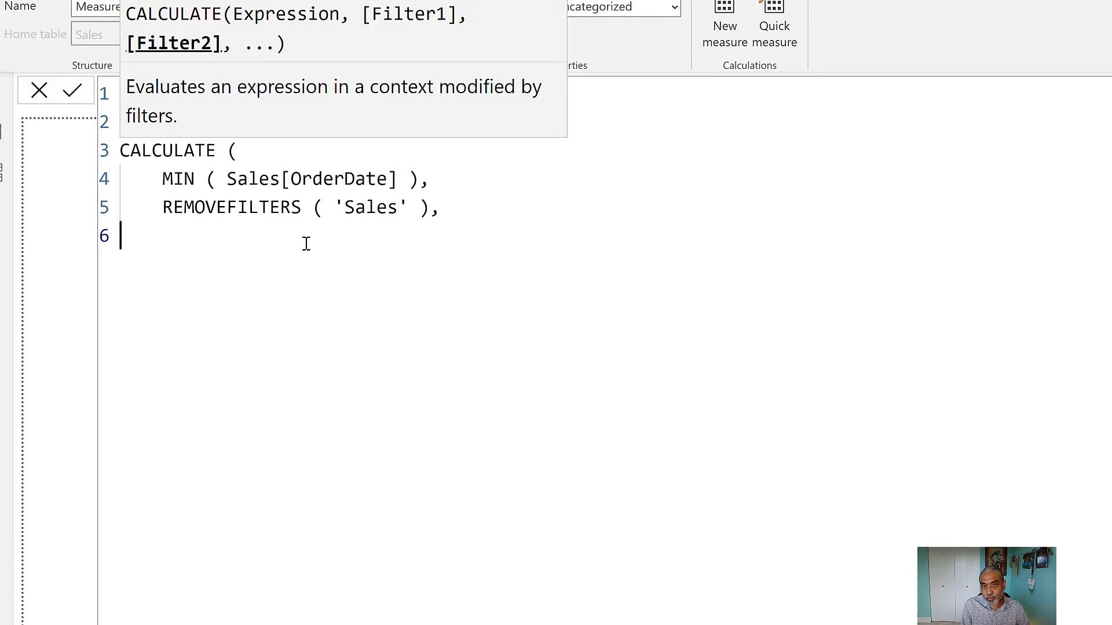
Step: Close the CALCULATE expression, return __firstDate, remove the trailing comma after REMOVEFILTERS, and commit the measure
type(")")
key("shift+Return")
type("REURN")
key("BackSpace")
key("BackSpace")
key("BackSpace")
type("TURN __fir")
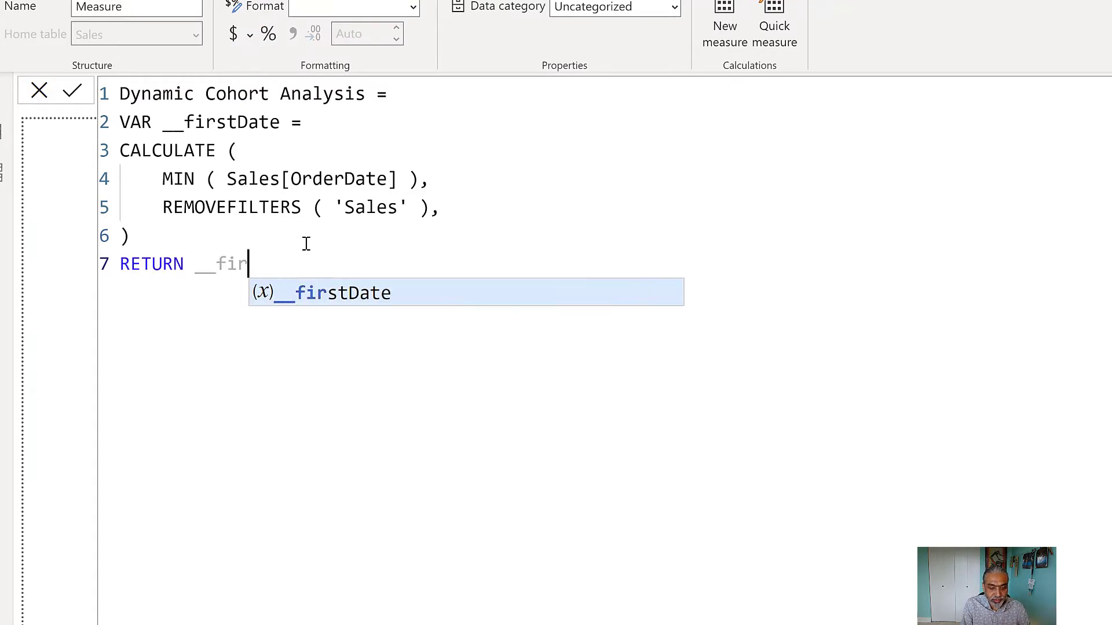
key("Tab")
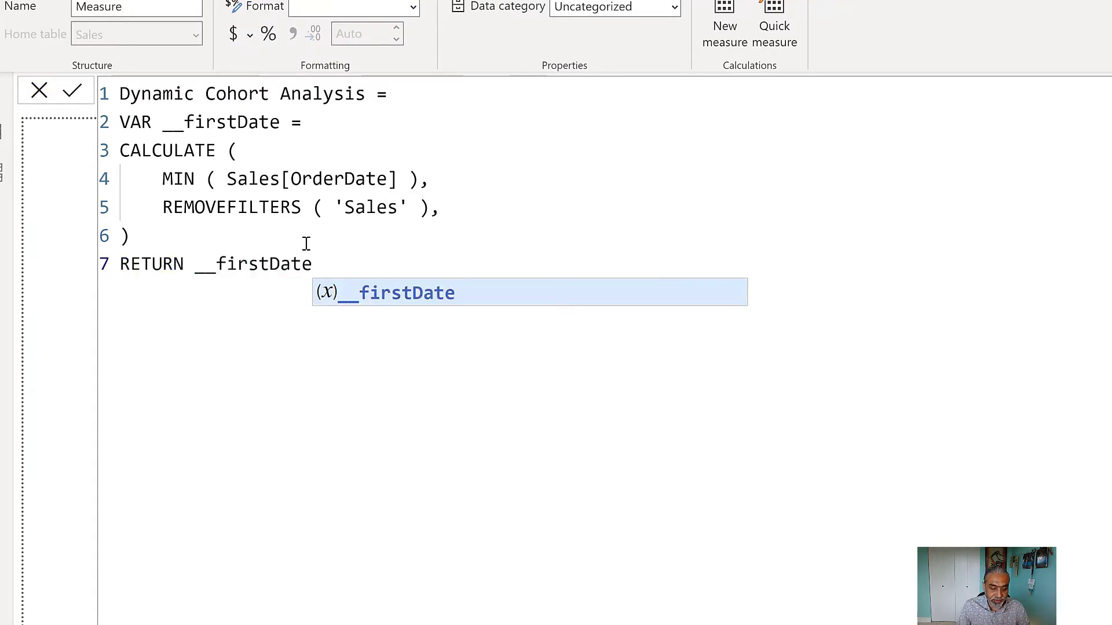
left_click(217, 340)
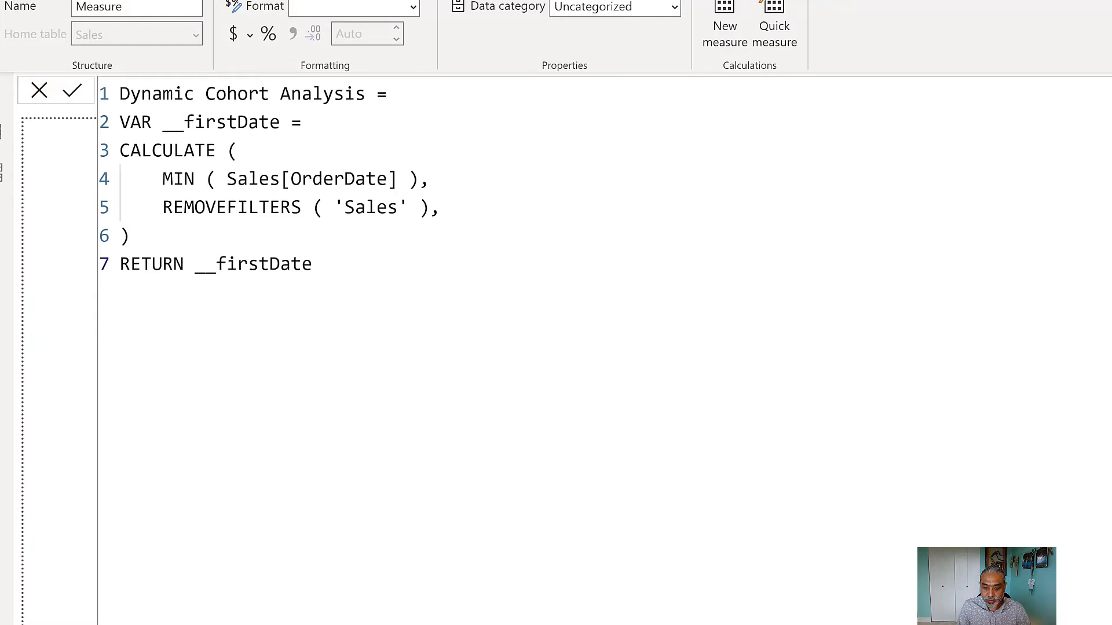
key("BackSpace")
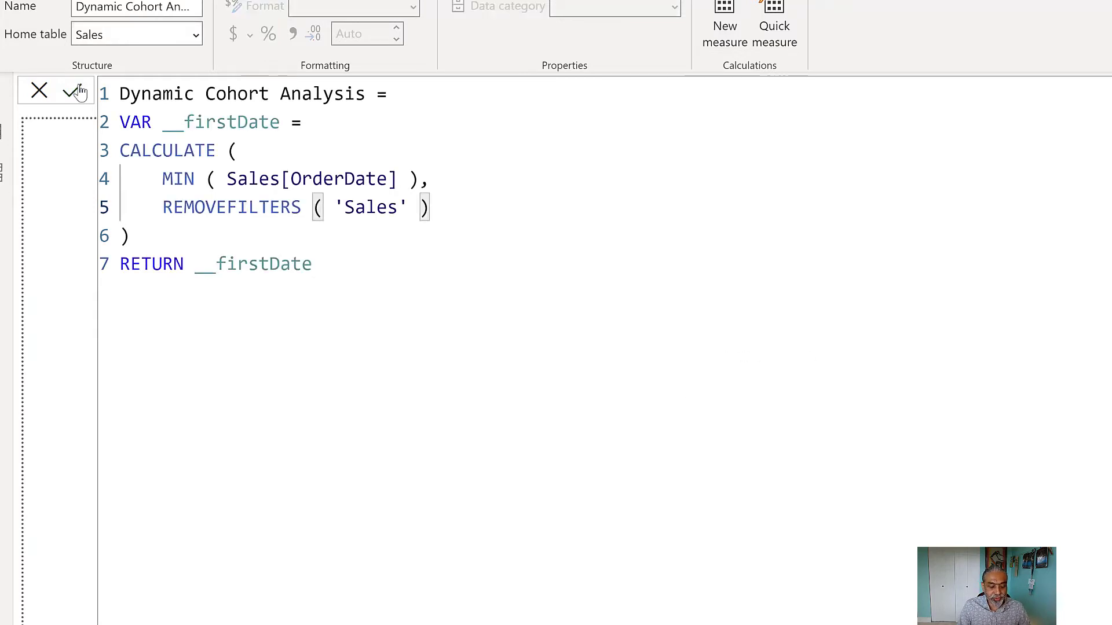
left_click(79, 92)
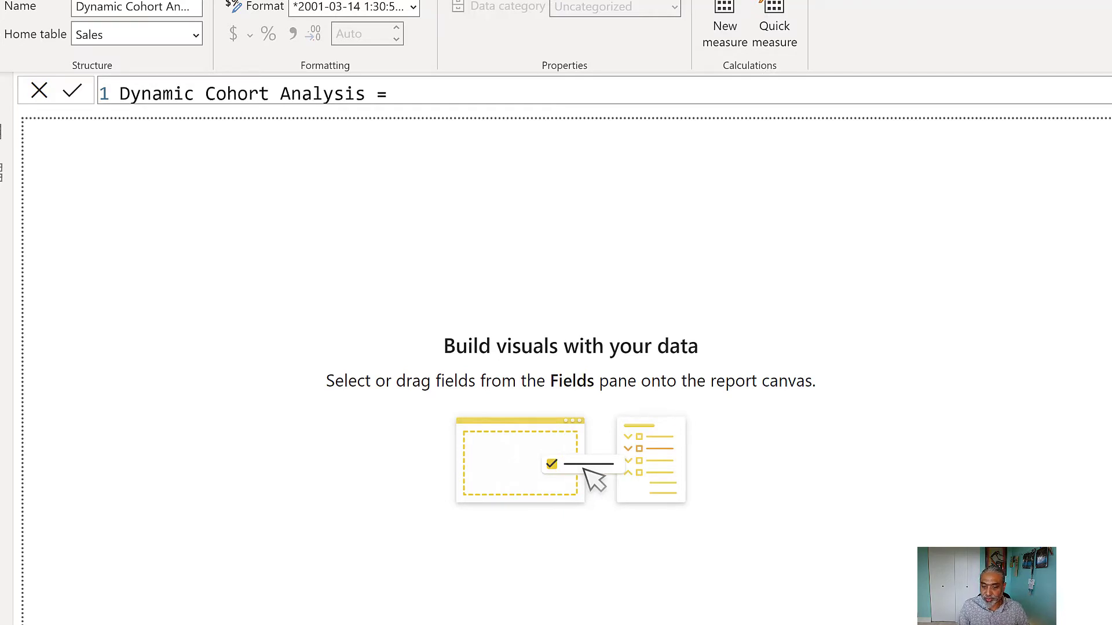
Step: Build a table visual on the blank page with Product Category and First Sales Date
left_click(368, 278)
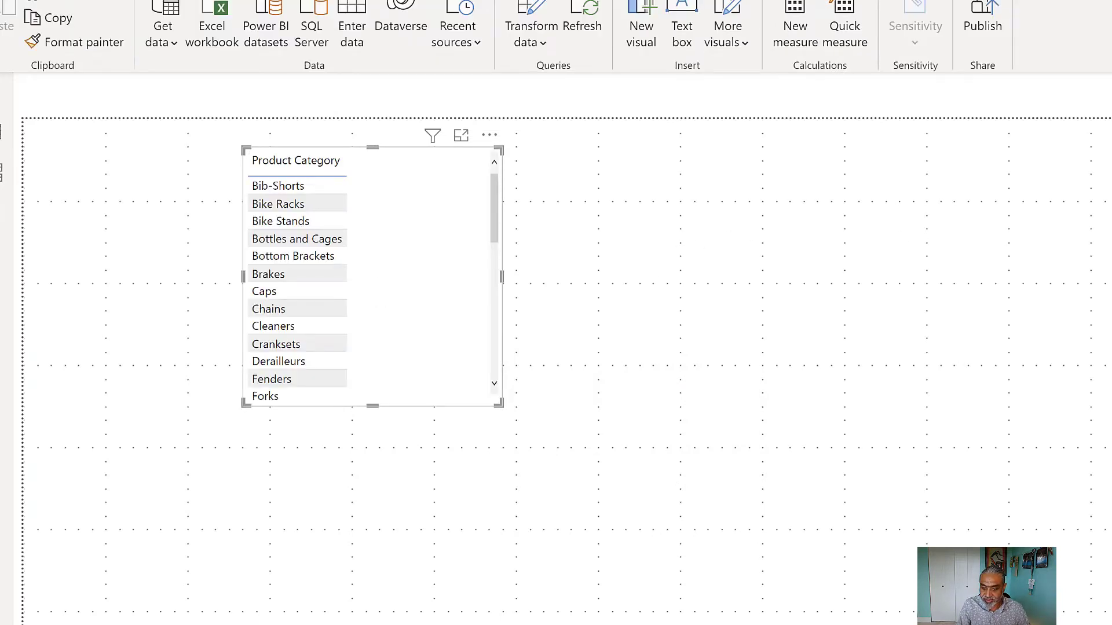
left_click_drag(1101, 243, 429, 303)
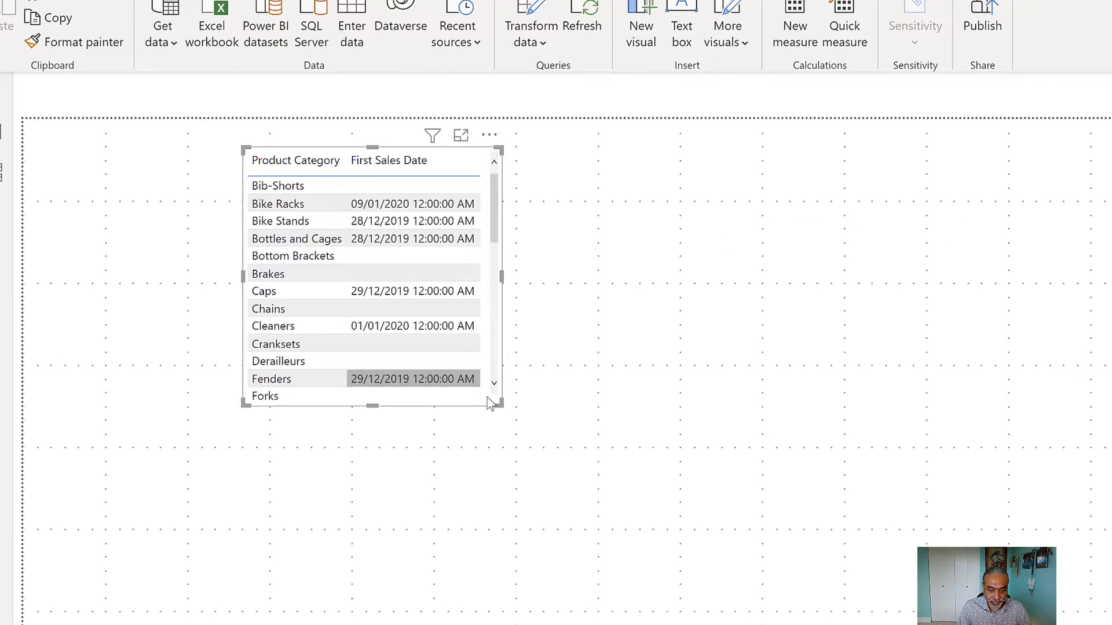
Step: Enlarge the product category table to show more rows and move it further right on the page
left_click_drag(499, 404, 595, 622)
left_click_drag(528, 568, 528, 569)
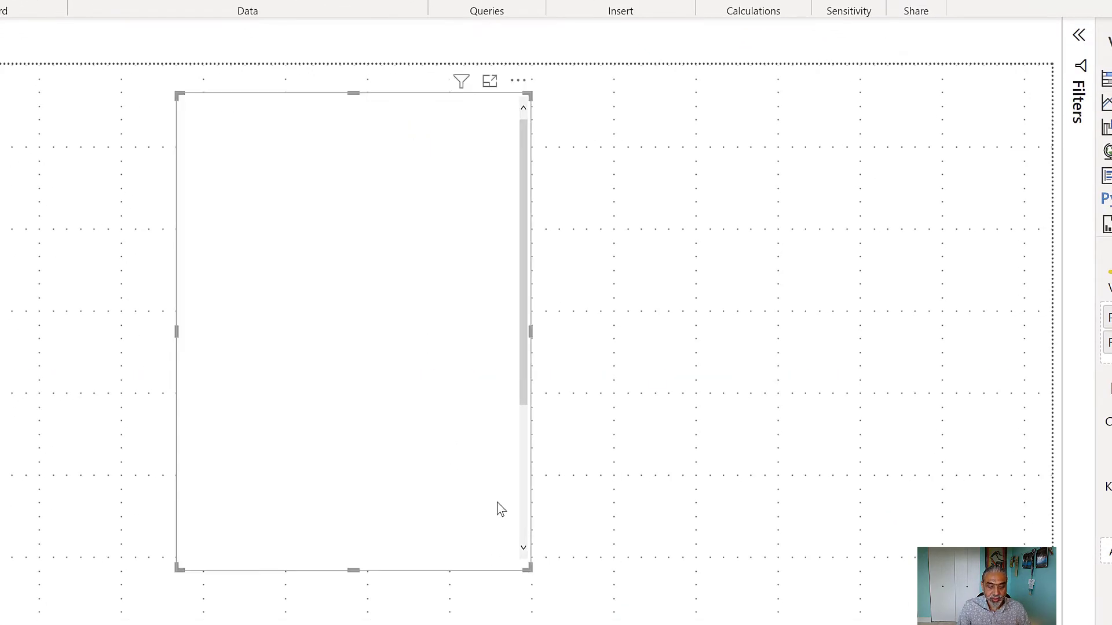
left_click_drag(522, 502, 611, 512)
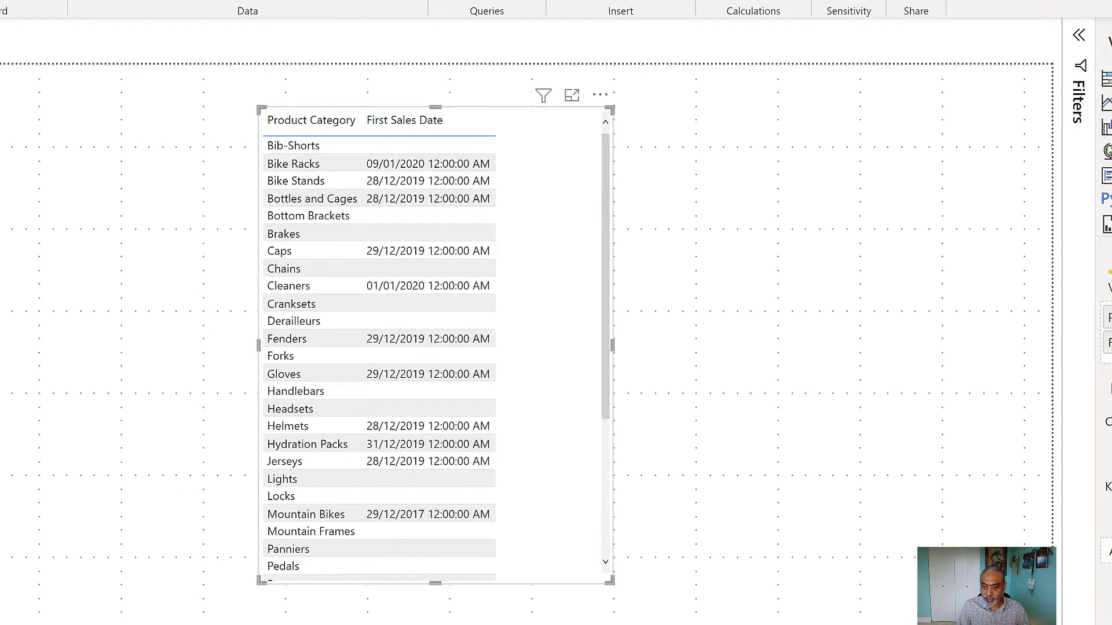
Step: Format First Sales Date as a short mm/dd/yyyy date and add the Dynamic Cohort Analysis measure to the product category table
left_click(325, 5)
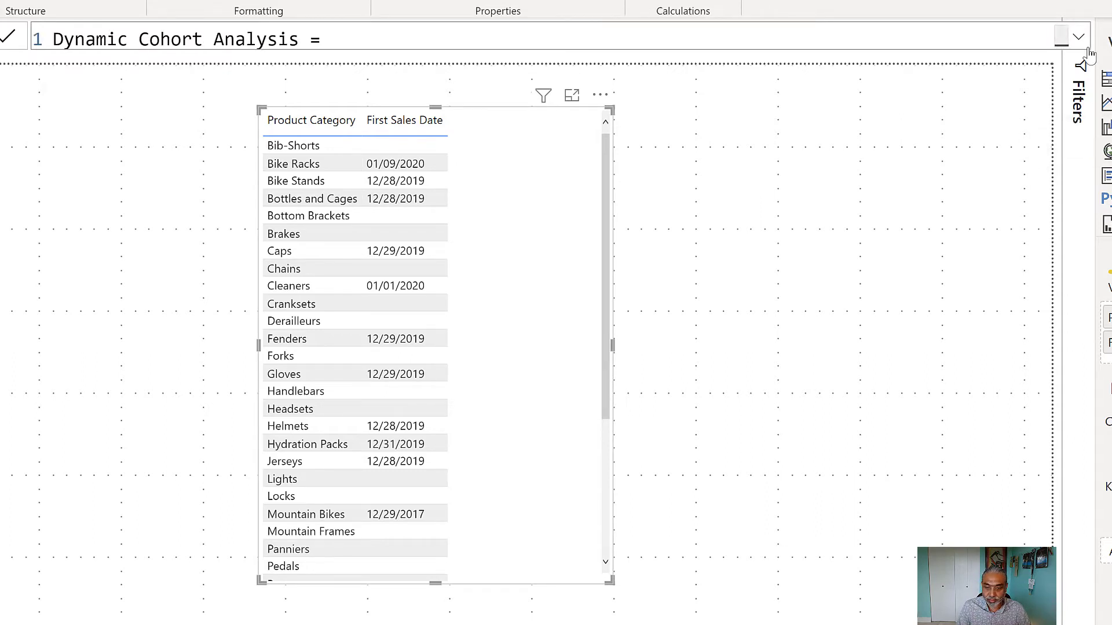
left_click(1079, 37)
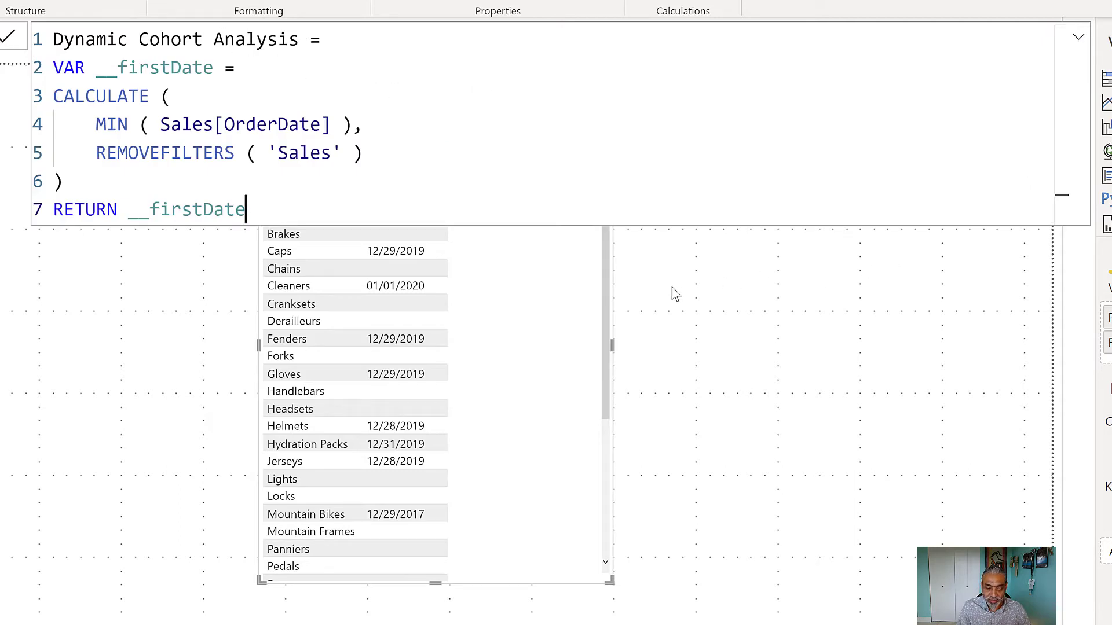
left_click_drag(1100, 234, 534, 347)
left_click(790, 367)
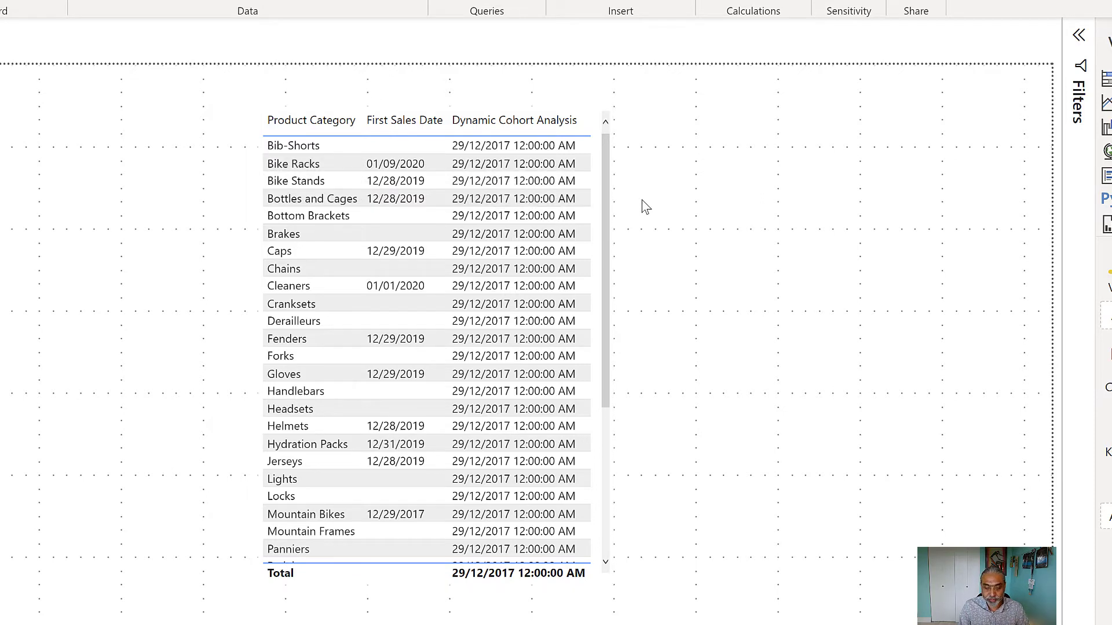
left_click(608, 231)
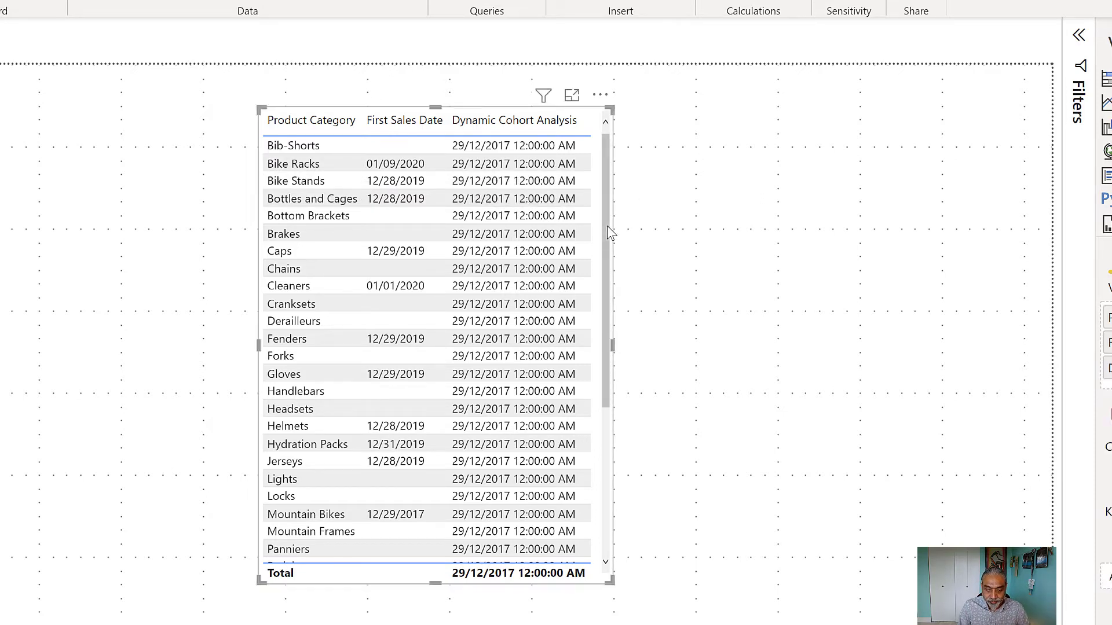
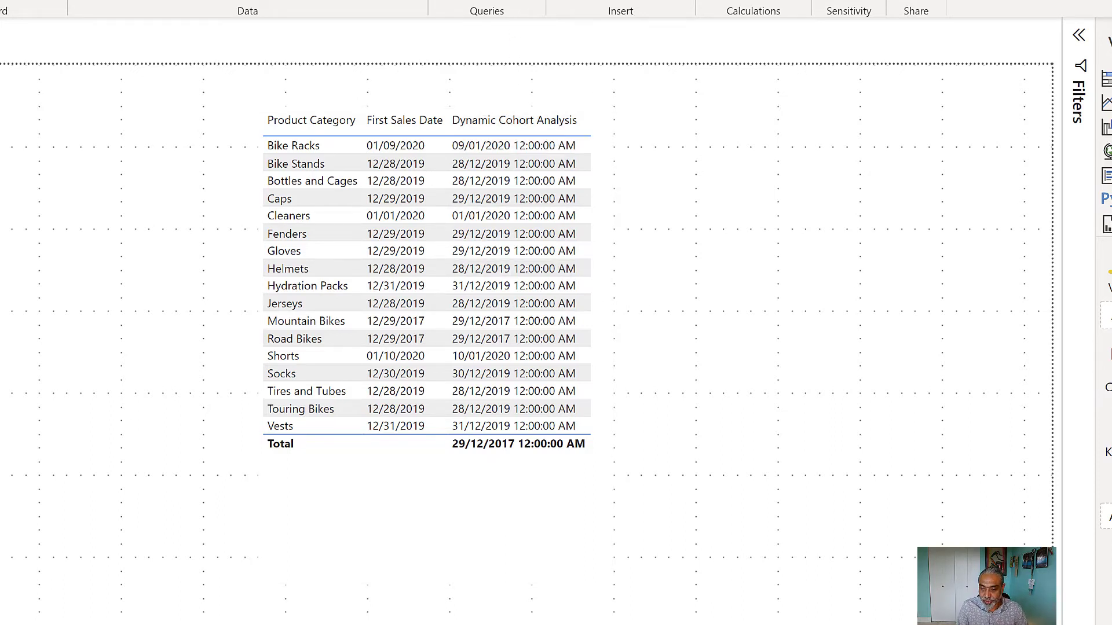
Step: Add a Year slicer beside the product category table, set it to List style, and filter it to 2020
left_click_drag(1078, 121, 998, 168)
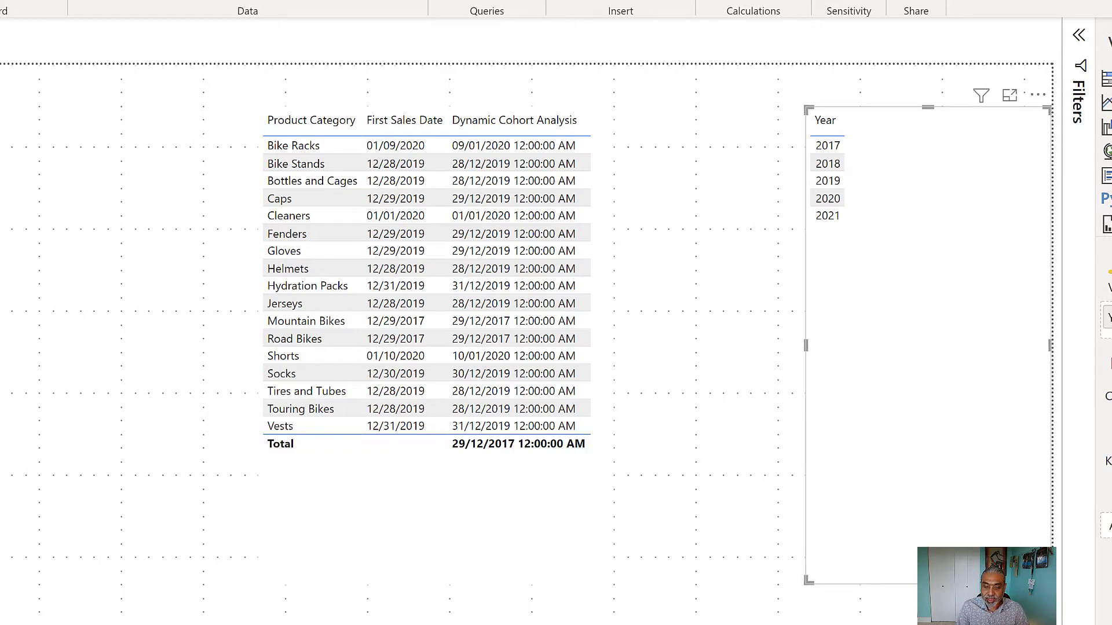
left_click(1108, 175)
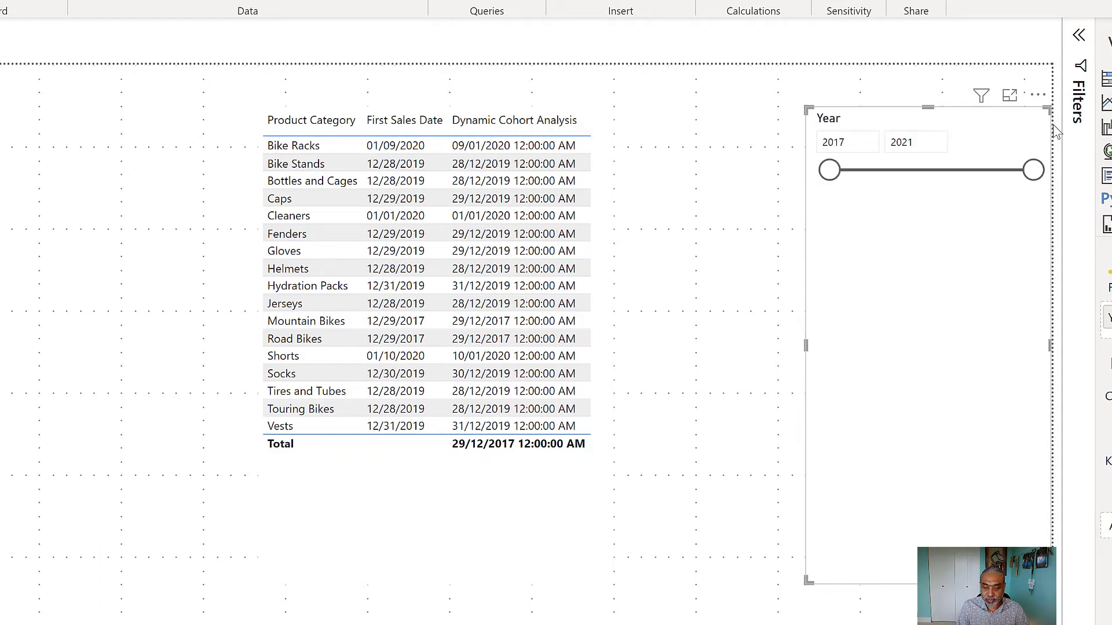
left_click(1035, 120)
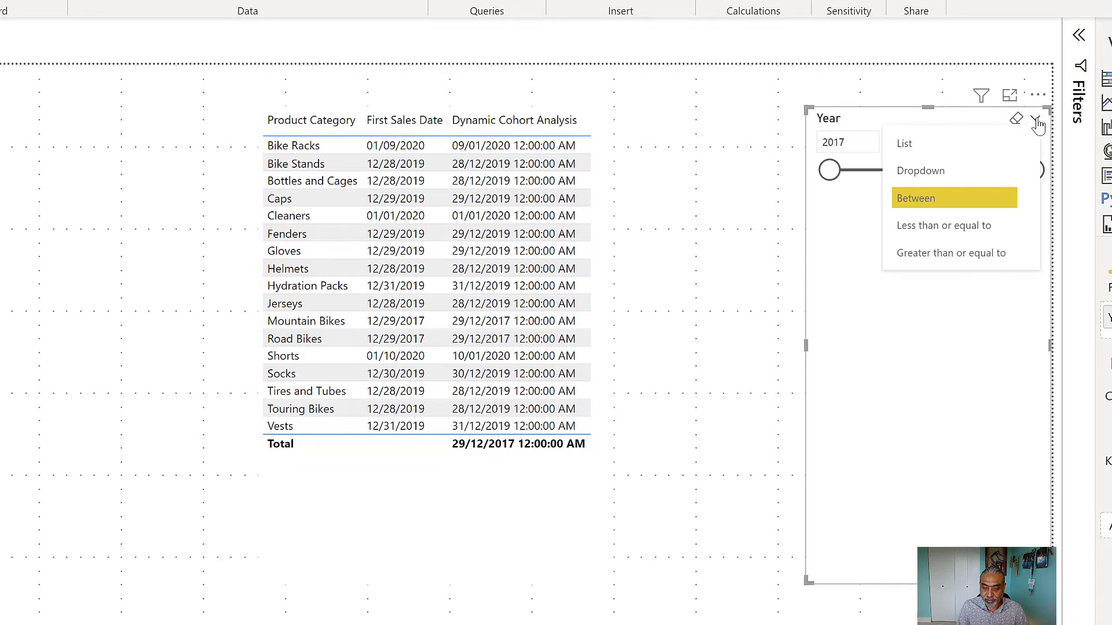
left_click(922, 145)
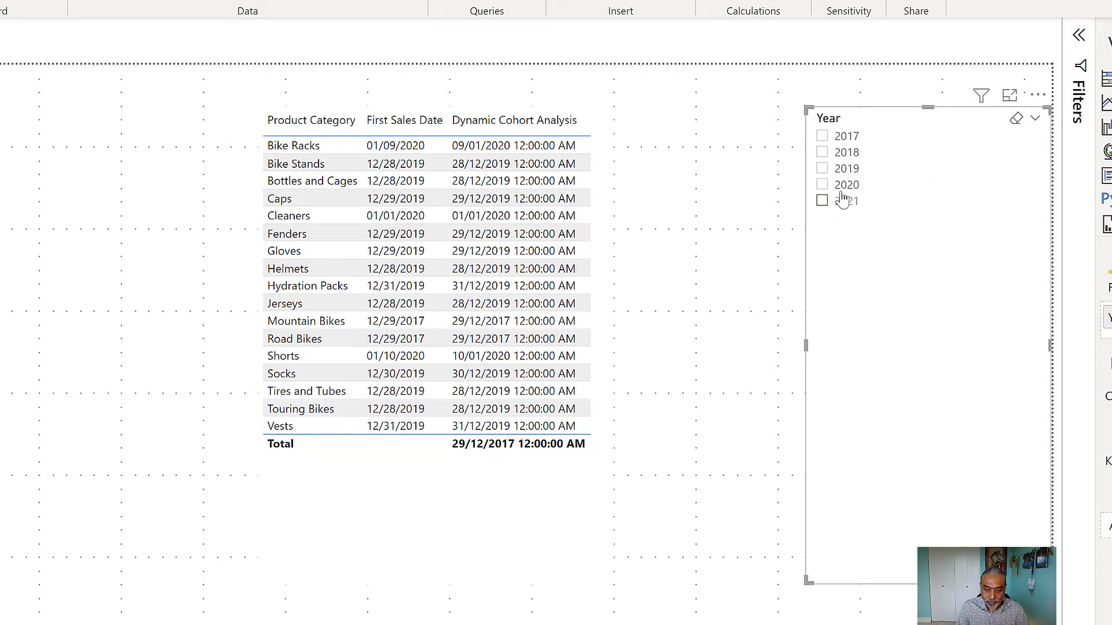
left_click(834, 190)
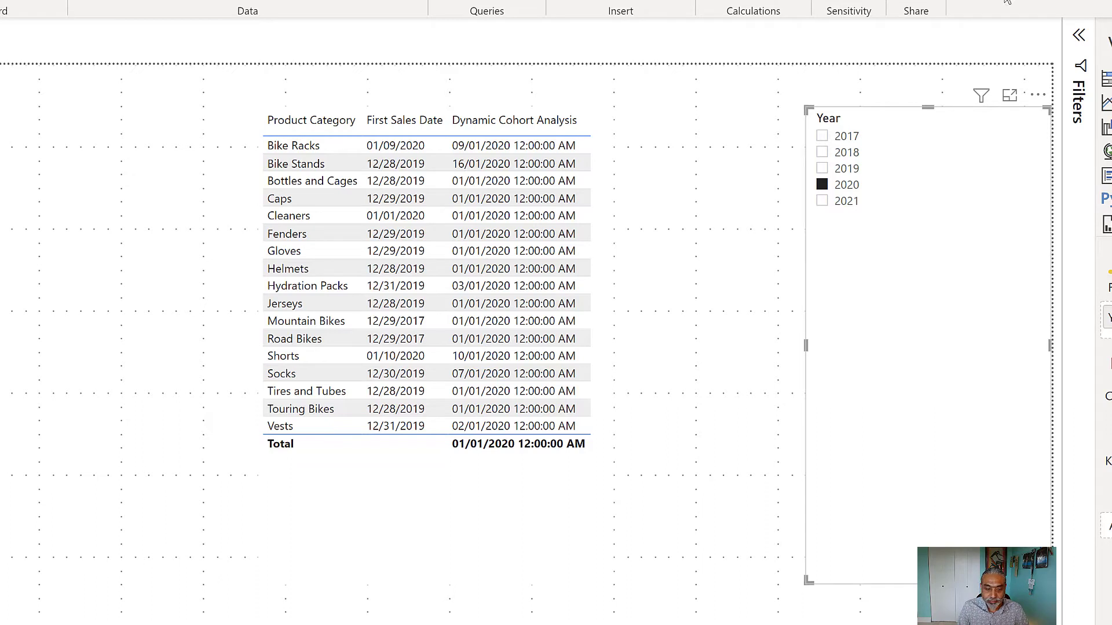
Step: Restore the REMOVEFILTERS ( 'Sales' ) argument with a comma after the MIN expression, and commit the Dynamic Cohort Analysis measure
left_click_drag(96, 154, 134, 162)
key("Delete")
key("Up")
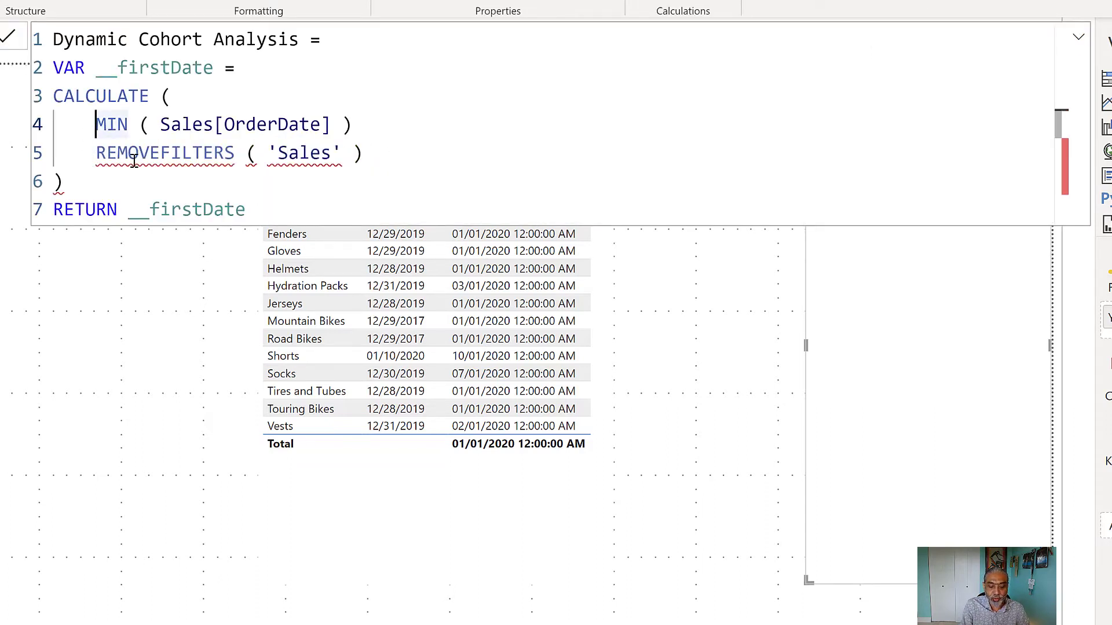
key("ctrl+Right")
key("ctrl+Right")
key("ctrl+Right")
key("ctrl+Right")
key("ctrl+Right")
key("ctrl+Right")
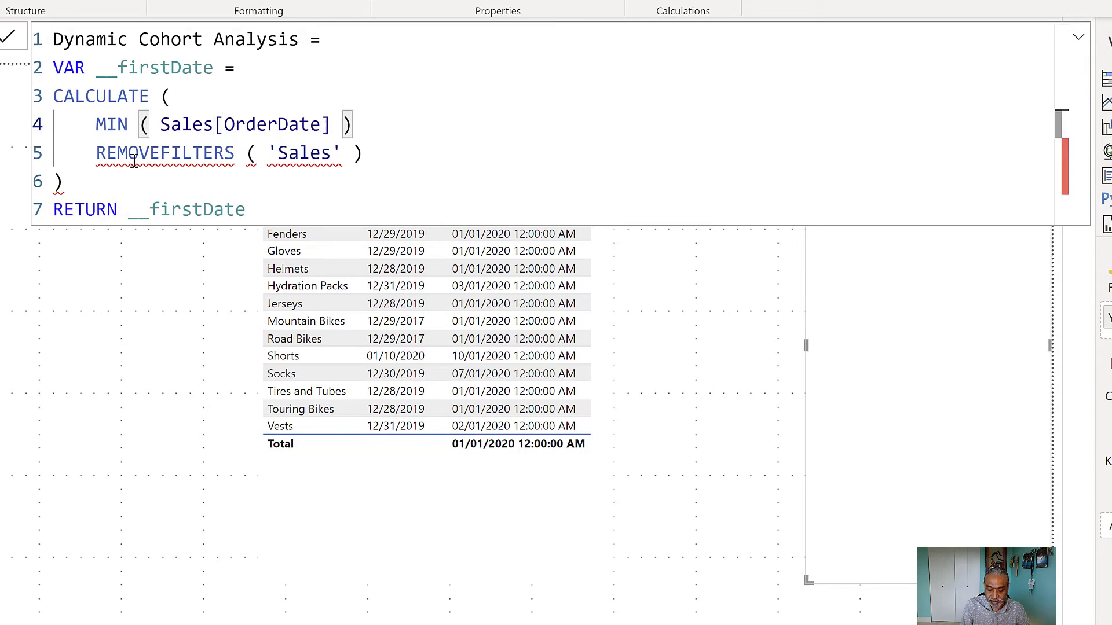
type(",")
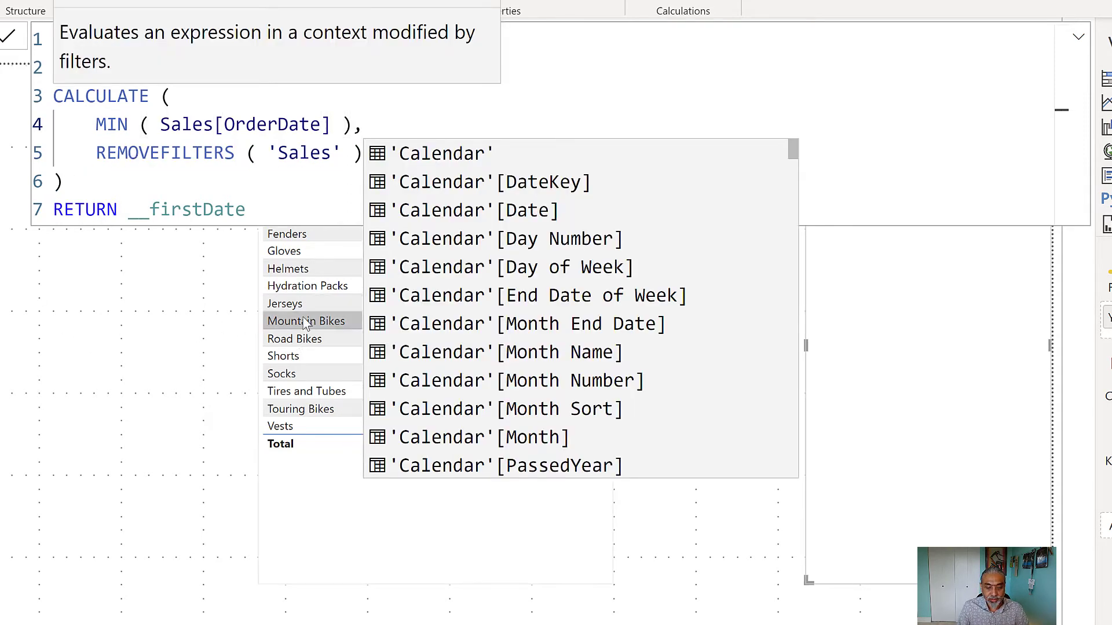
left_click(6, 42)
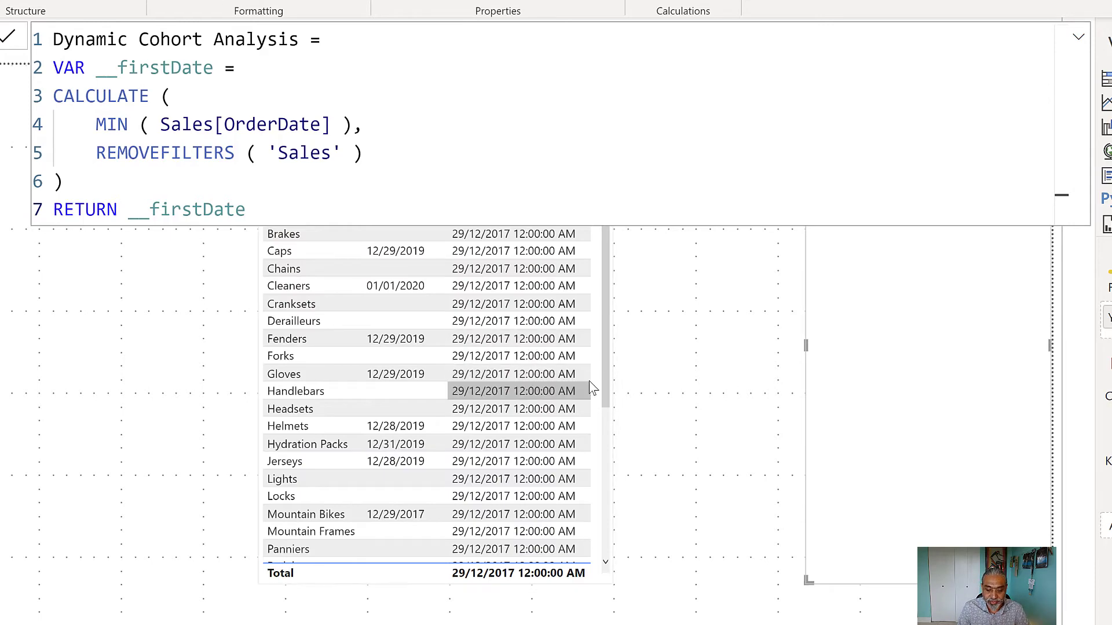
Step: Shift the product category table slightly down the page and add a new argument line after REMOVEFILTERS ( 'Sales' ) in the measure
left_click_drag(609, 506, 561, 486)
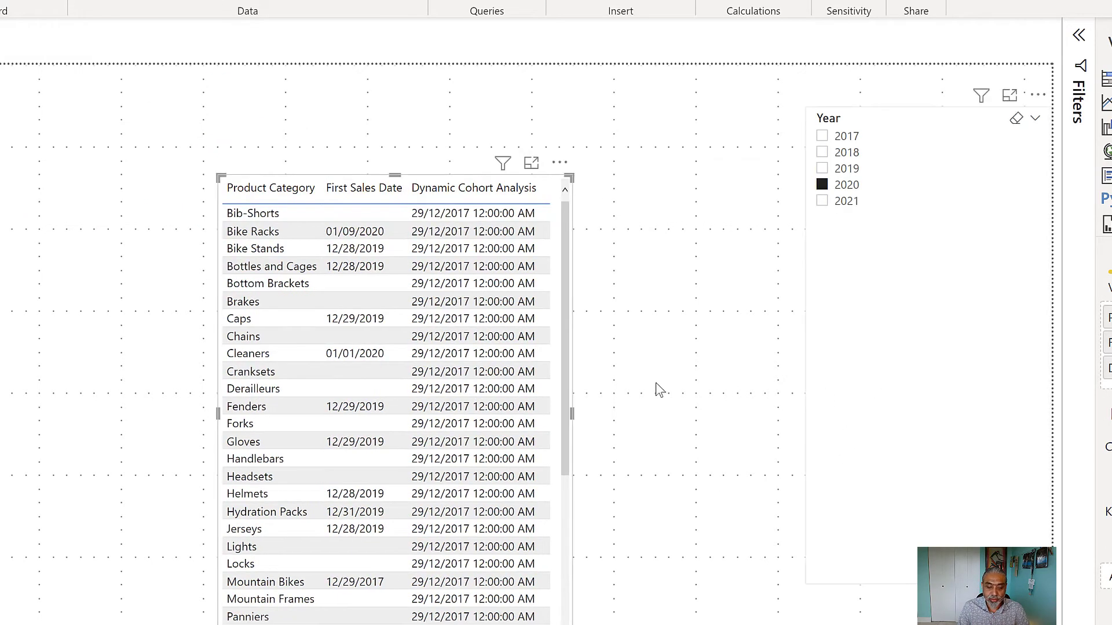
left_click(1100, 180)
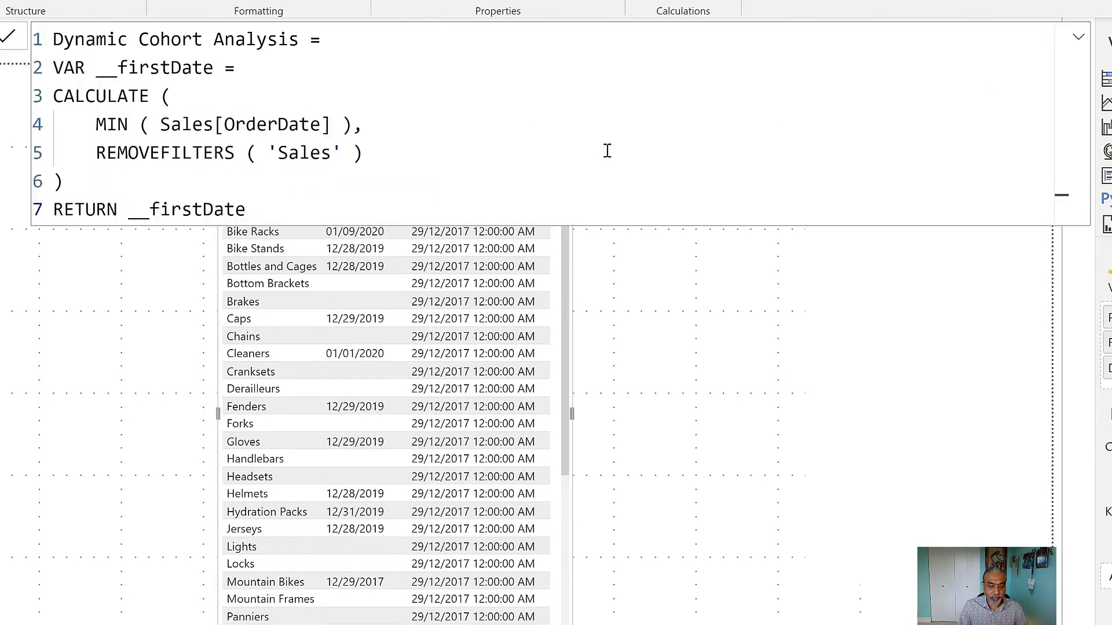
left_click(444, 151)
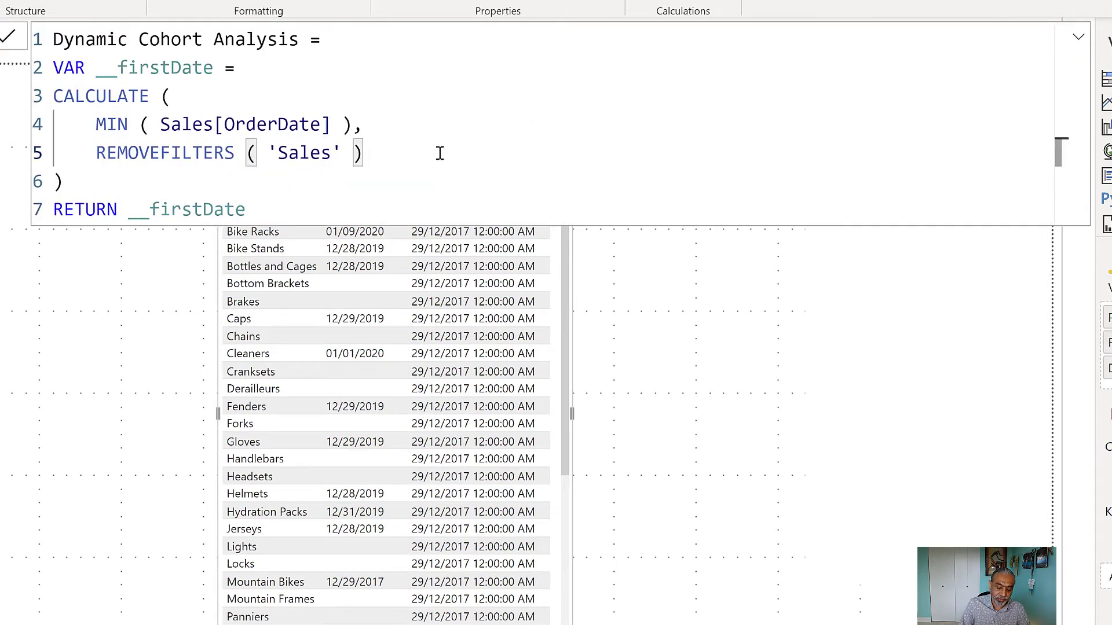
type(",")
key("shift+Return")
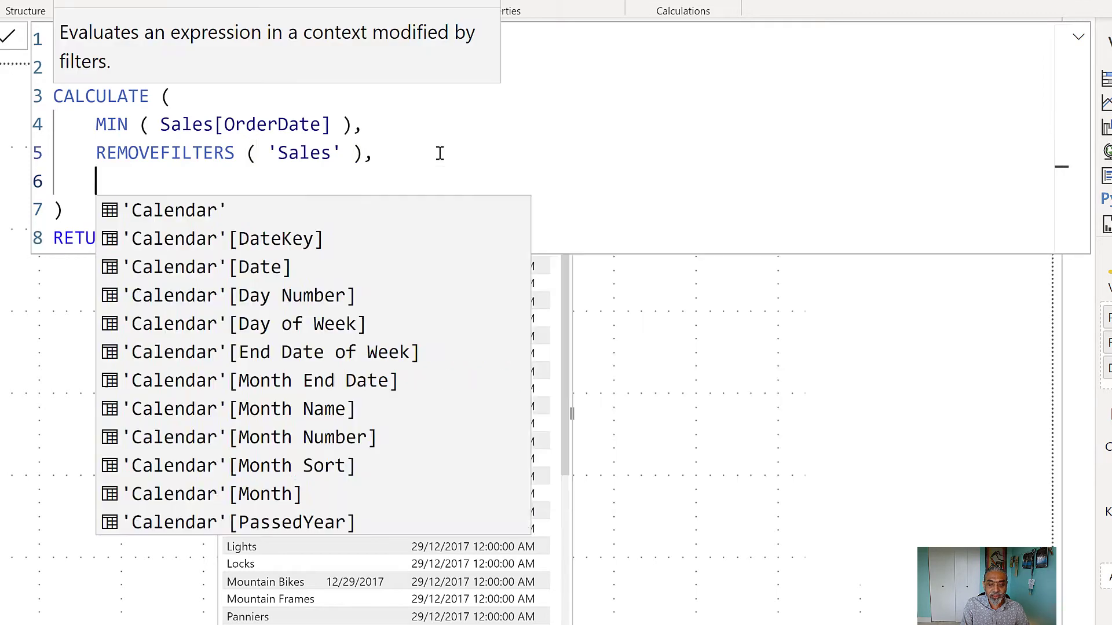
key("Escape")
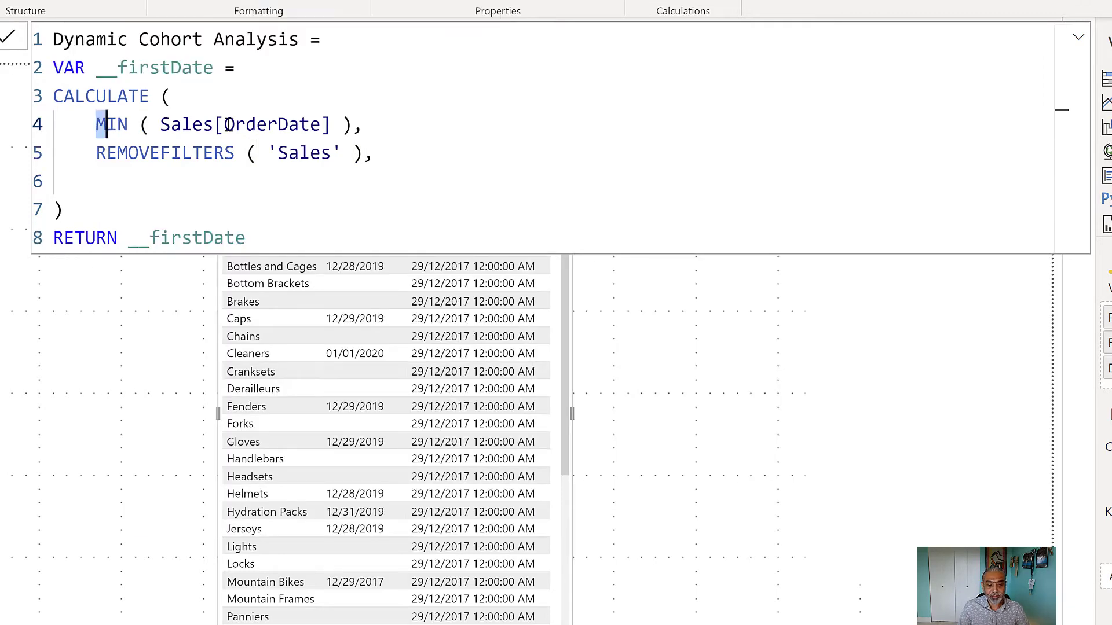
left_click_drag(97, 124, 245, 125)
left_click_drag(85, 152, 375, 153)
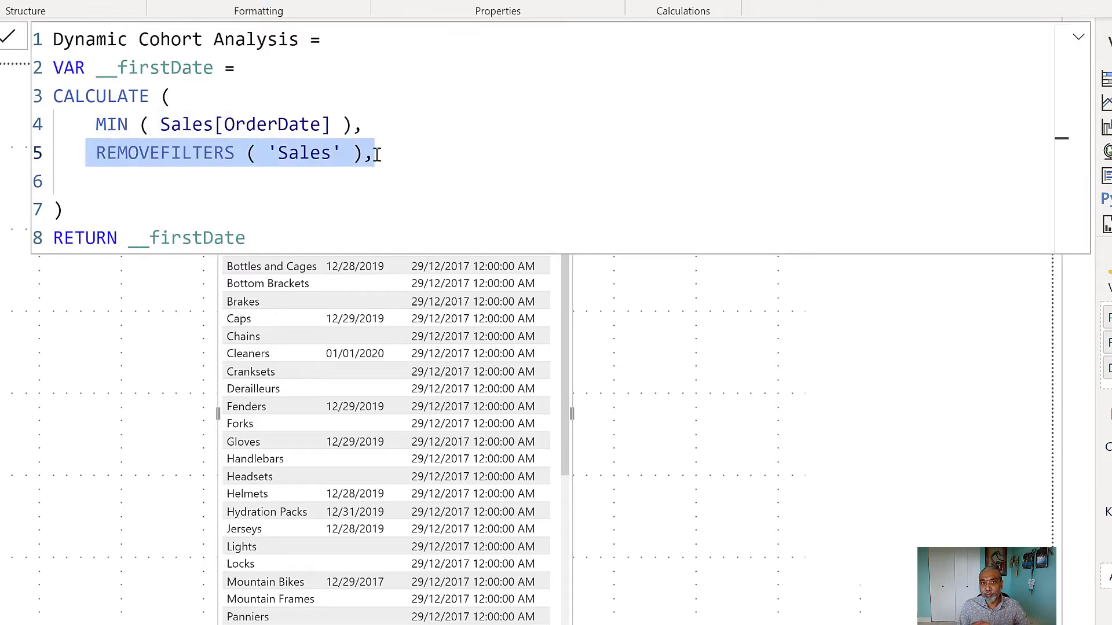
Step: Enter the 'Products' table as the last filter argument of CALCULATE and commit the Dynamic Cohort Analysis measure
left_click(178, 174)
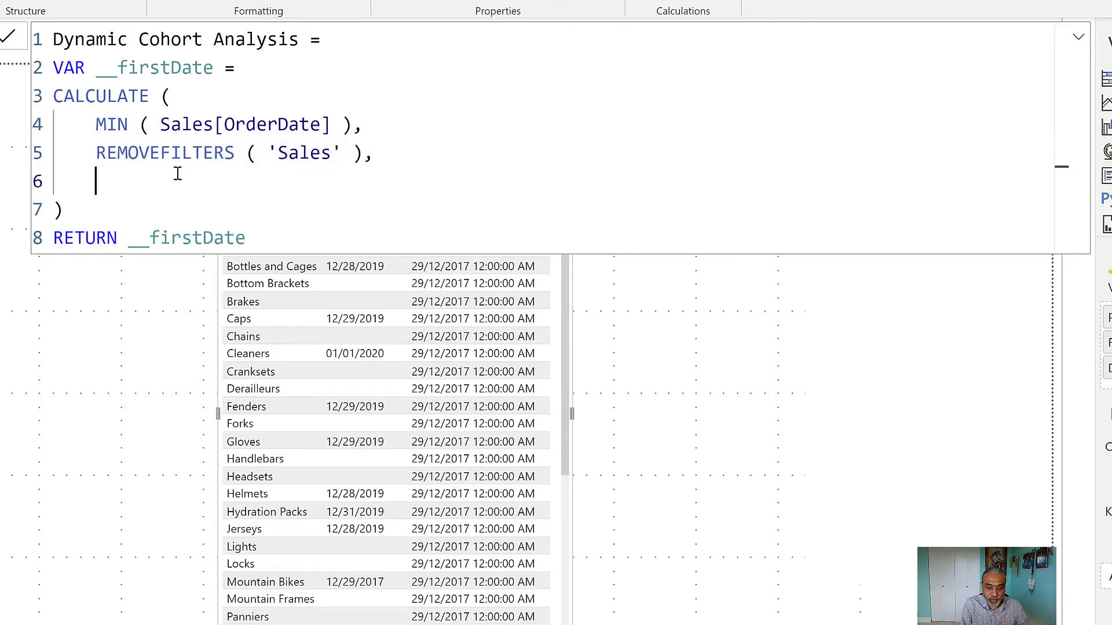
type("Product")
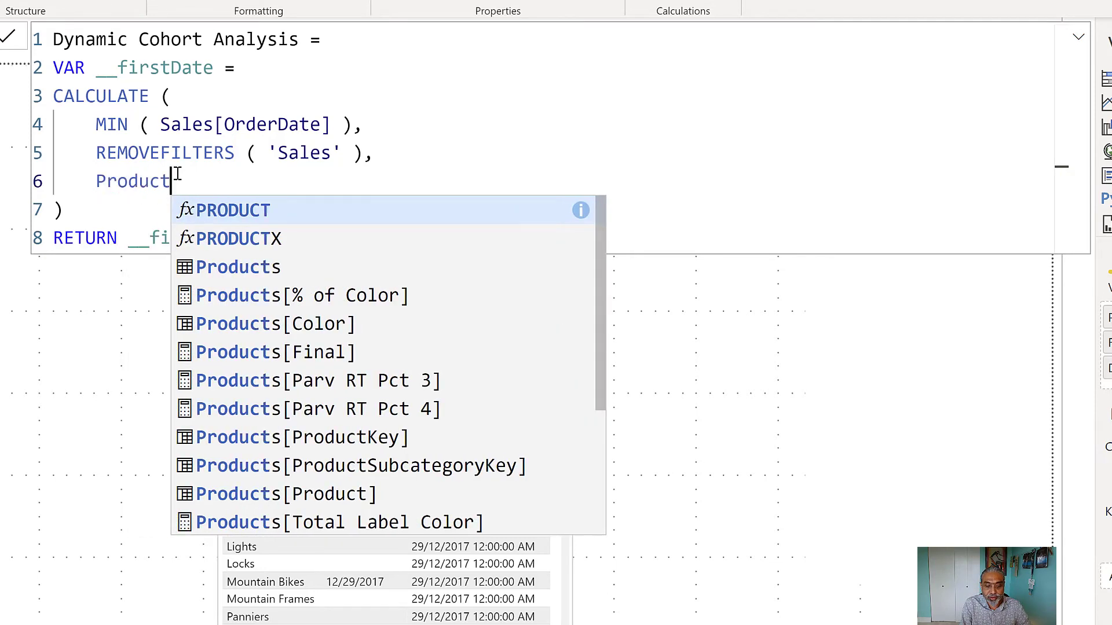
type("Category")
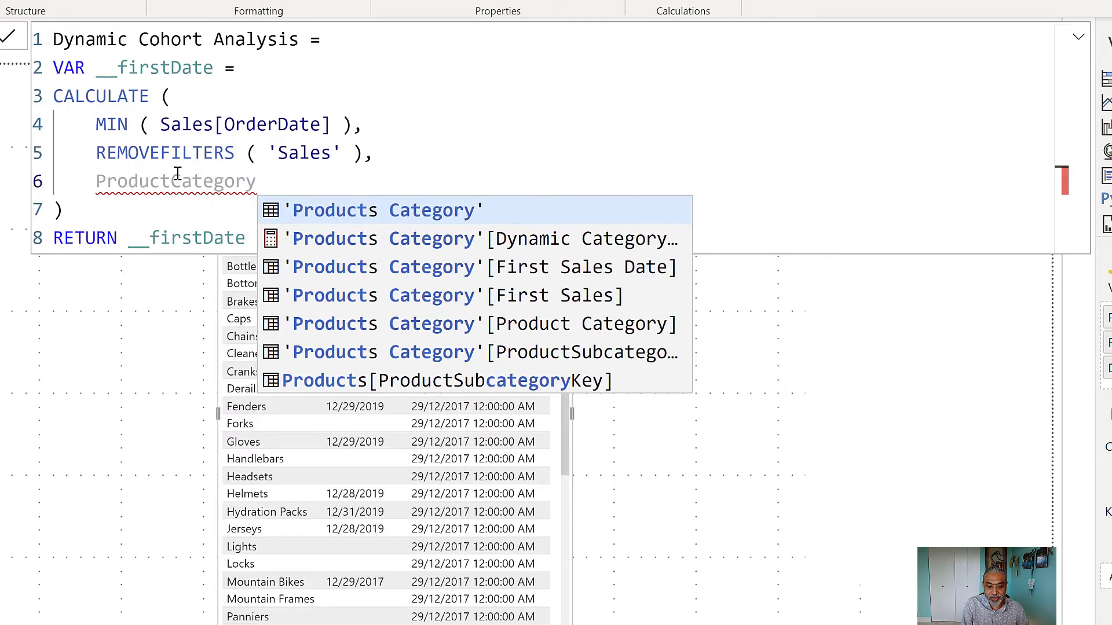
key("Tab")
key("Left")
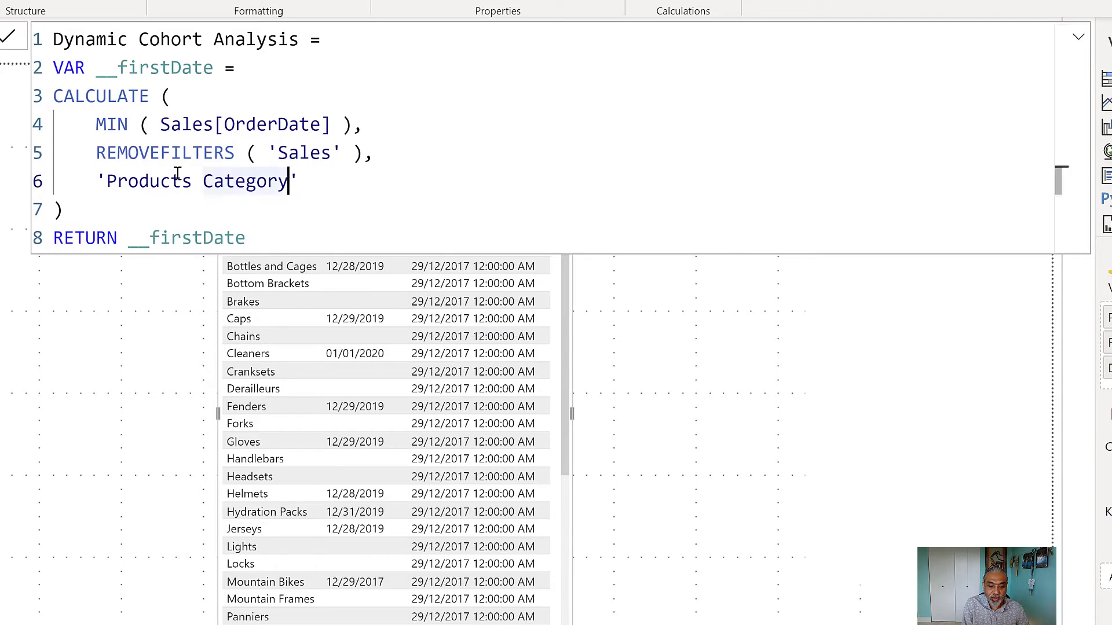
key("ctrl+shift+Left")
key("shift+Left")
key("BackSpace")
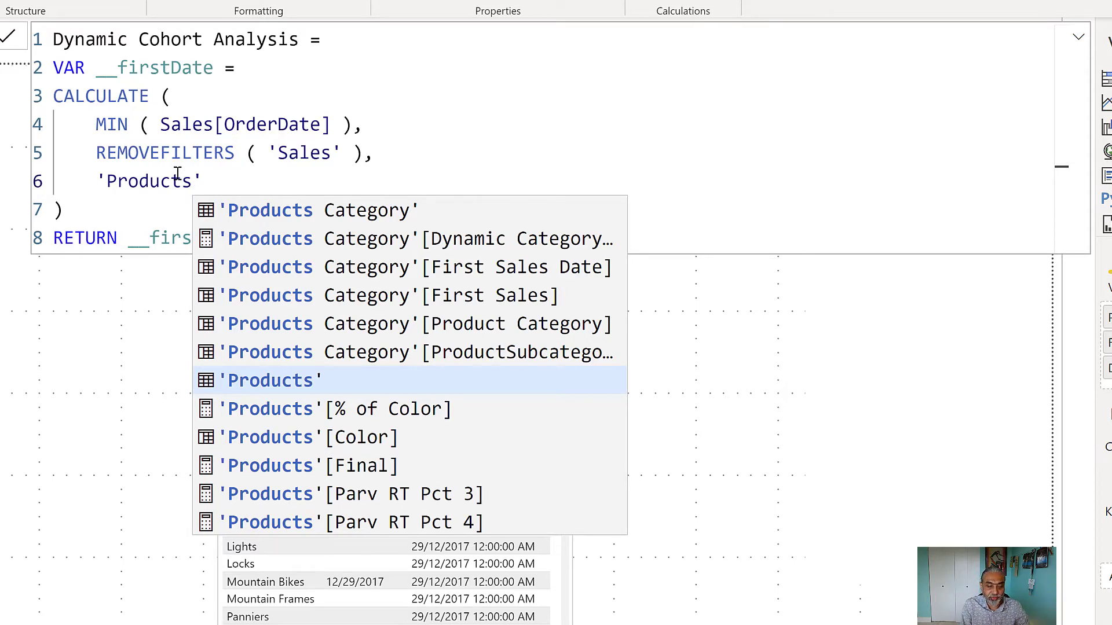
key("Tab")
key("Down")
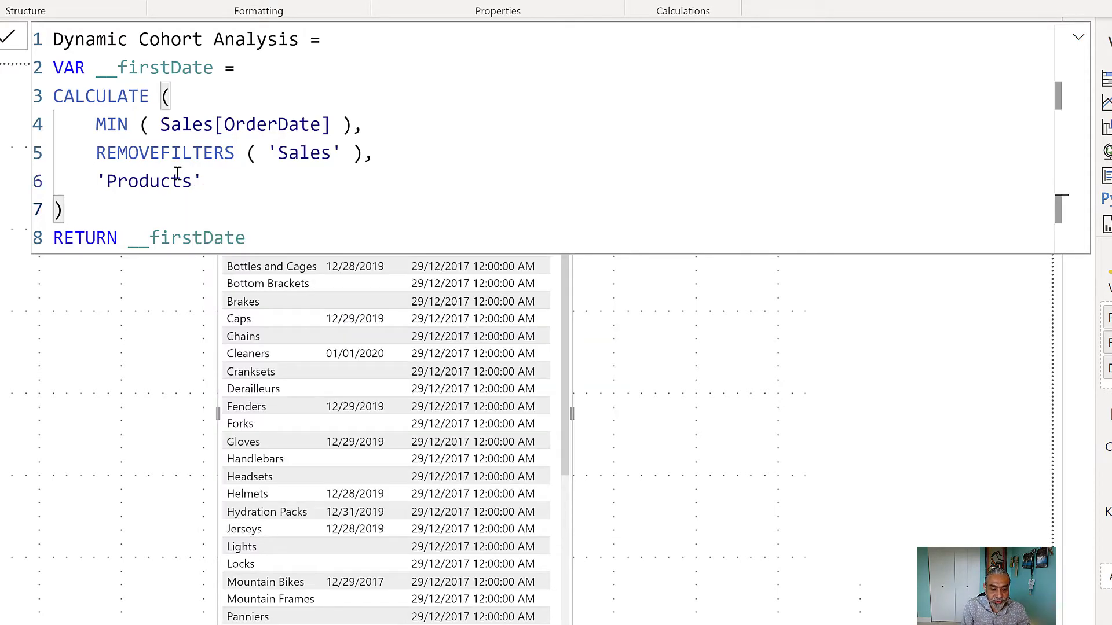
left_click_drag(94, 179, 236, 180)
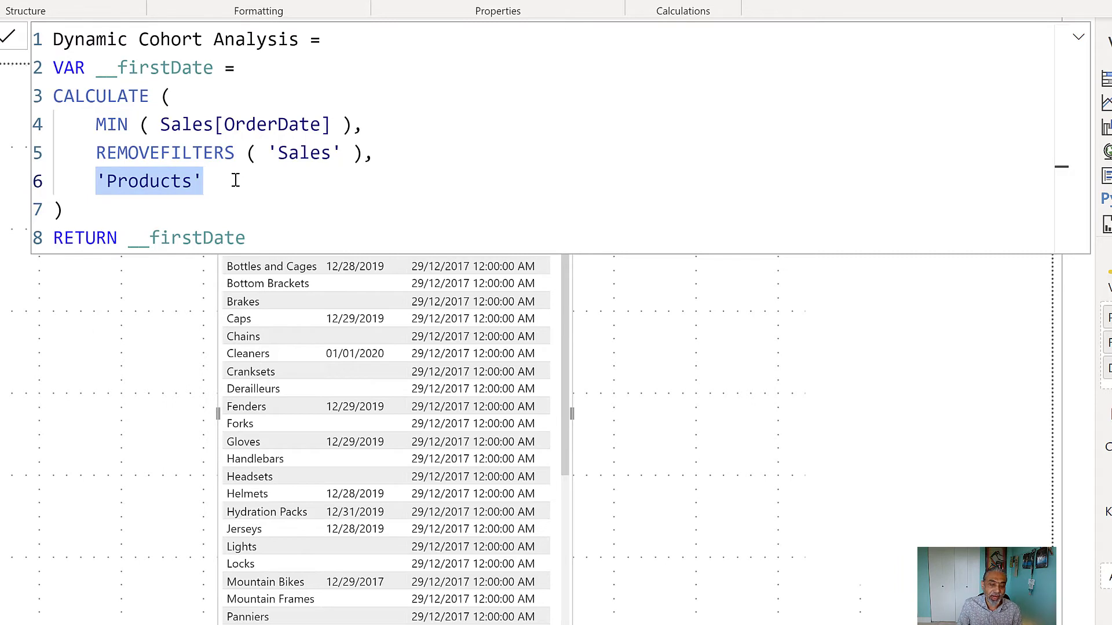
left_click(8, 36)
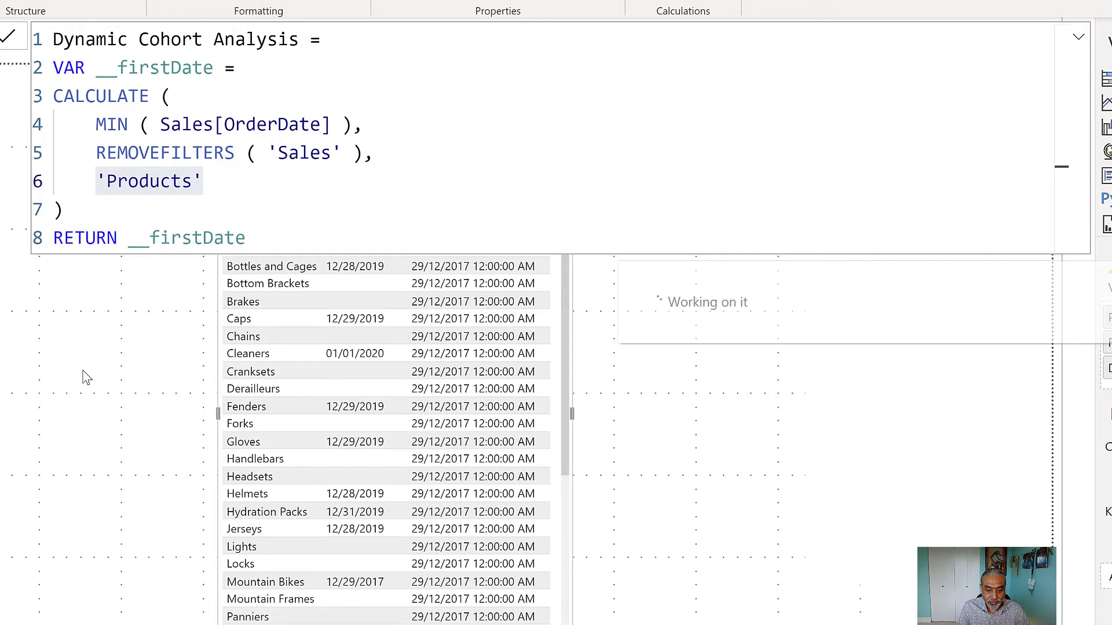
Step: Clear and reselect 2020 in the Year slicer to compare Dynamic Cohort Analysis with First Sales Date
left_click(623, 377)
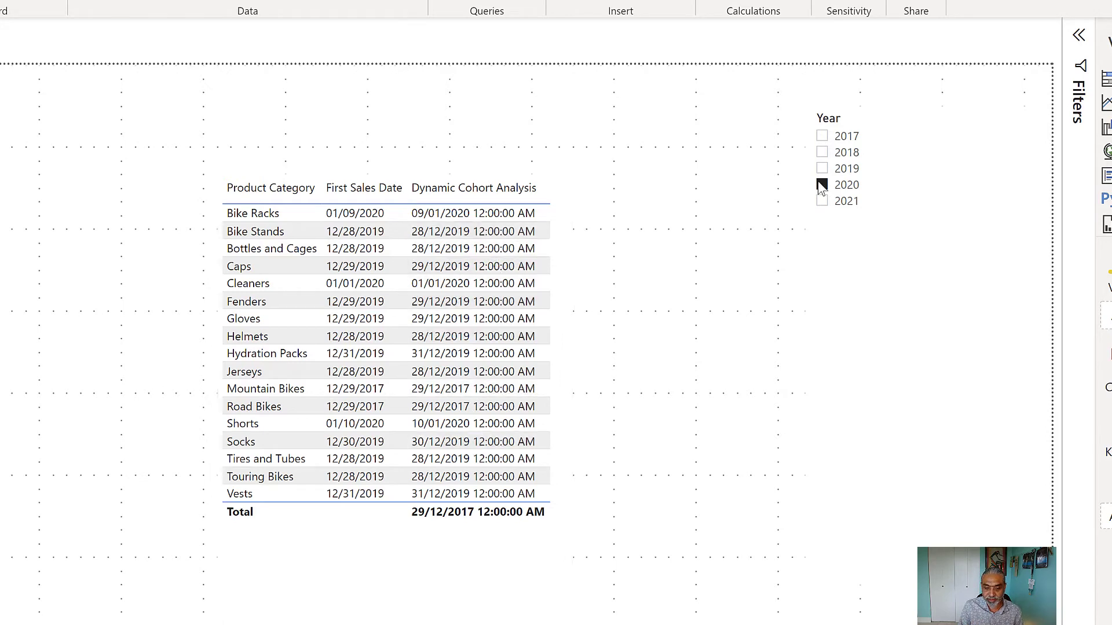
left_click(846, 186)
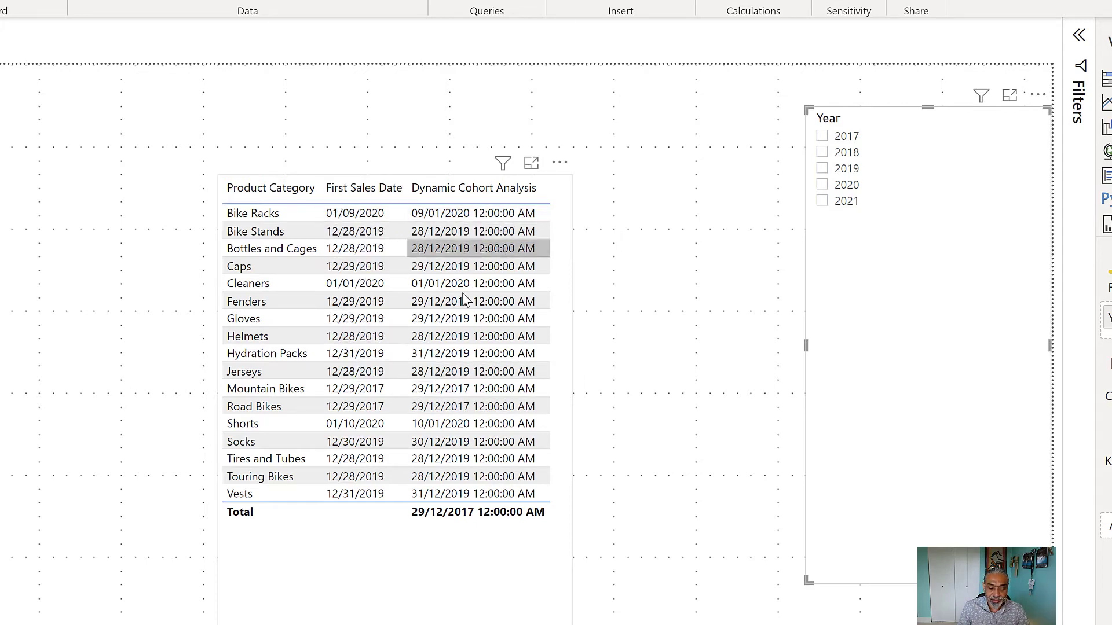
left_click(854, 184)
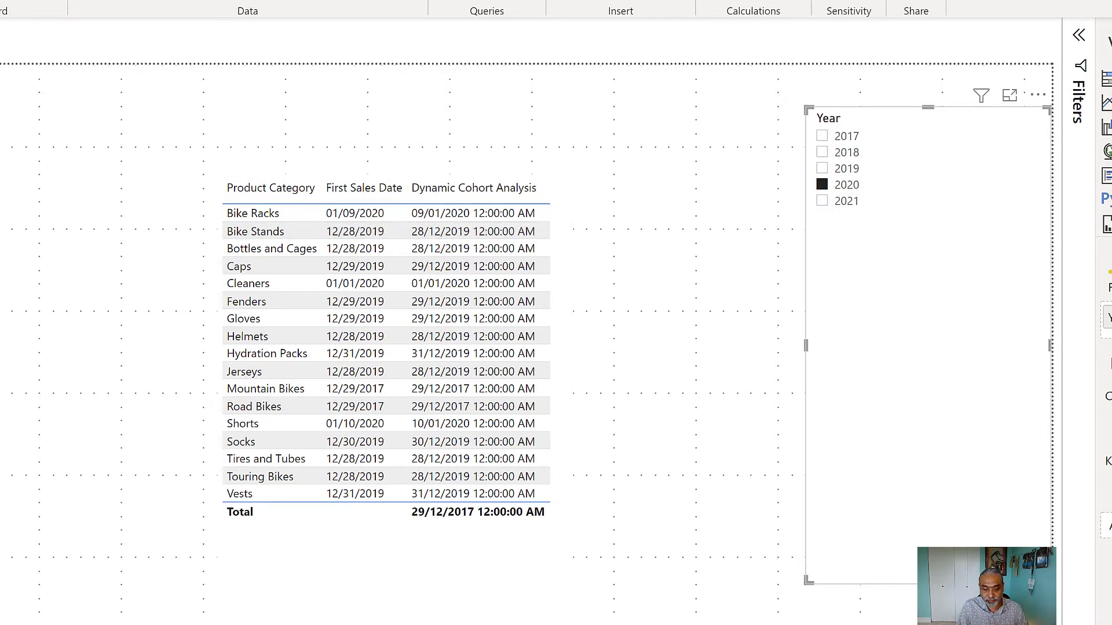
Step: Move the product category table aside and place a duplicate next to it showing Country and Dynamic Cohort Analysis
left_click_drag(471, 576, 341, 586)
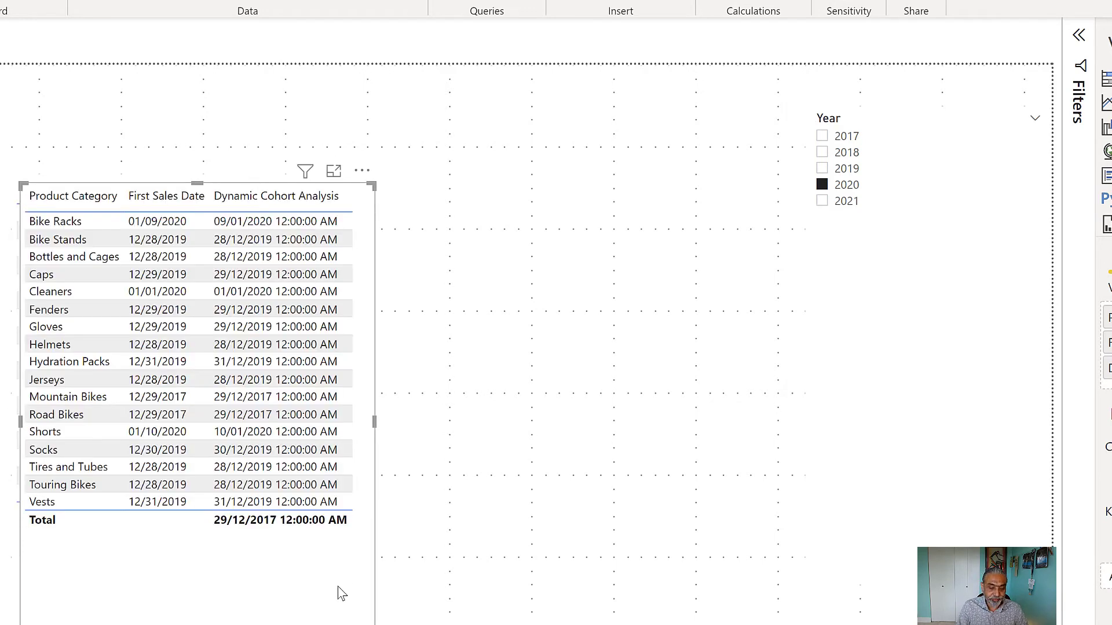
key("ctrl+v")
left_click_drag(521, 585, 689, 572)
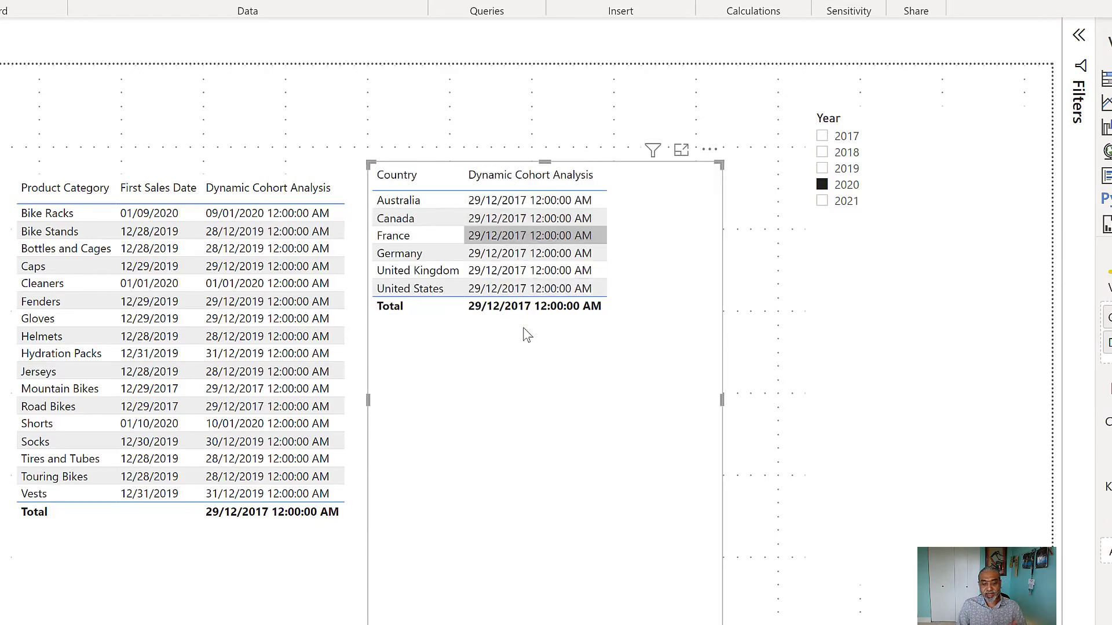
left_click_drag(588, 436, 596, 443)
Step: Reopen the Dynamic Cohort Analysis measure and examine its REMOVEFILTERS ( 'Sales' ) argument
left_click(594, 436)
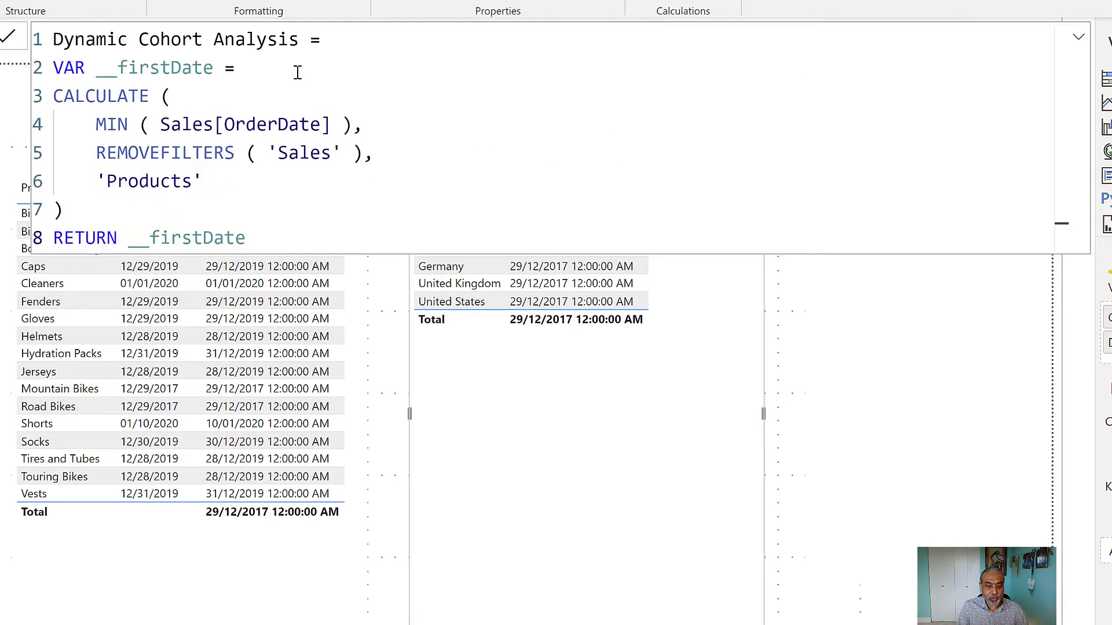
left_click_drag(85, 151, 374, 153)
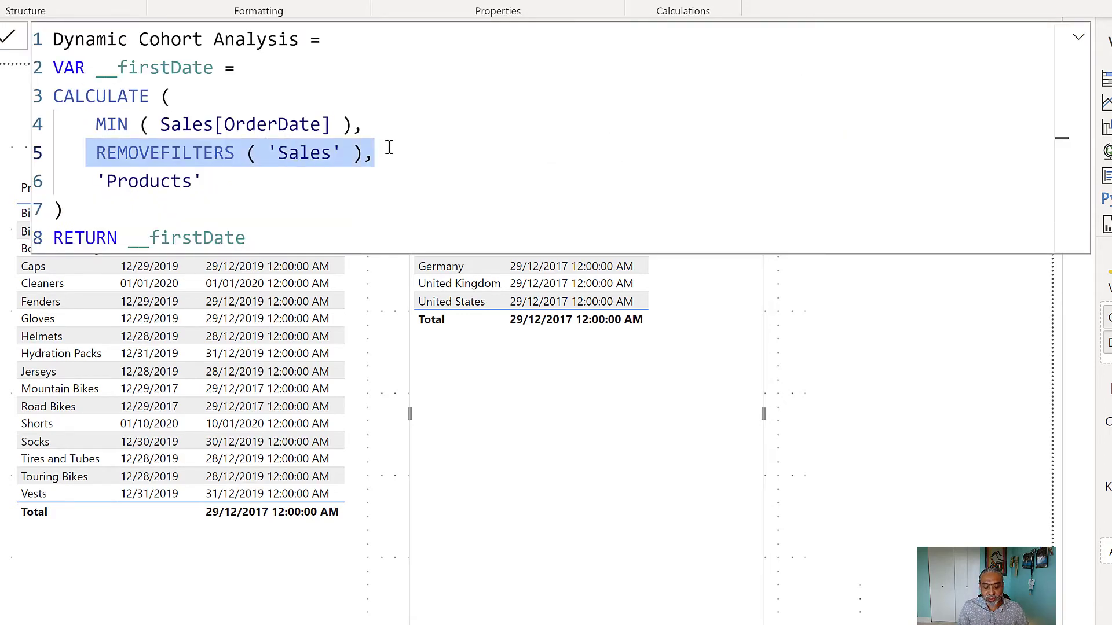
Step: Shorten the Country table from its lower edge and begin a new filter argument line after 'Products' in the CALCULATE expression
left_click_drag(83, 183, 237, 181)
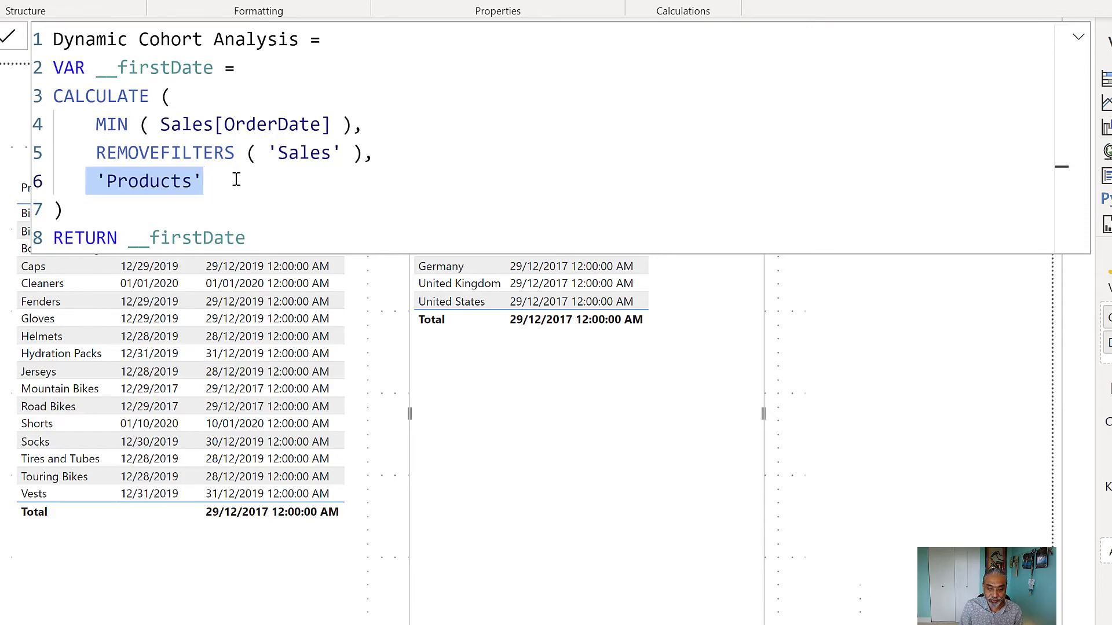
left_click(273, 179)
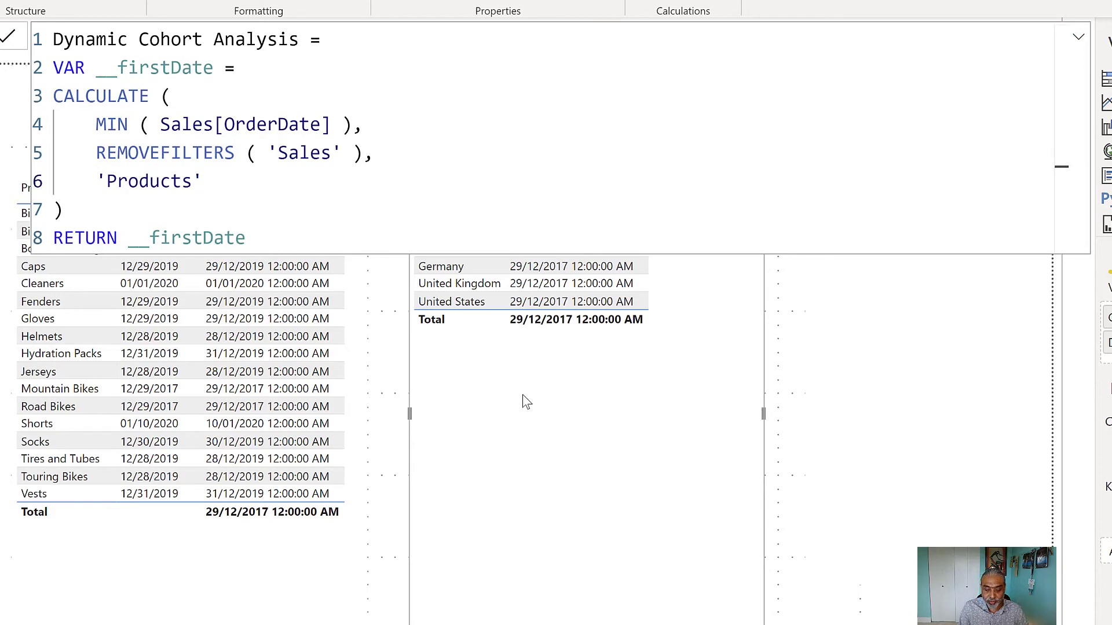
left_click_drag(589, 606, 586, 474)
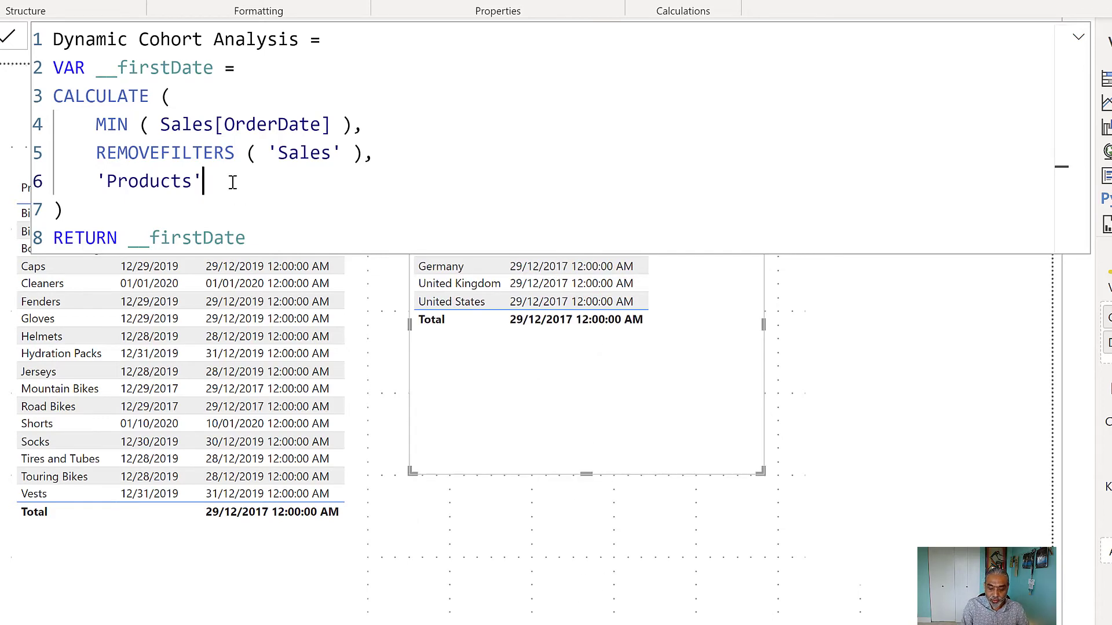
type(",")
key("shift+Return")
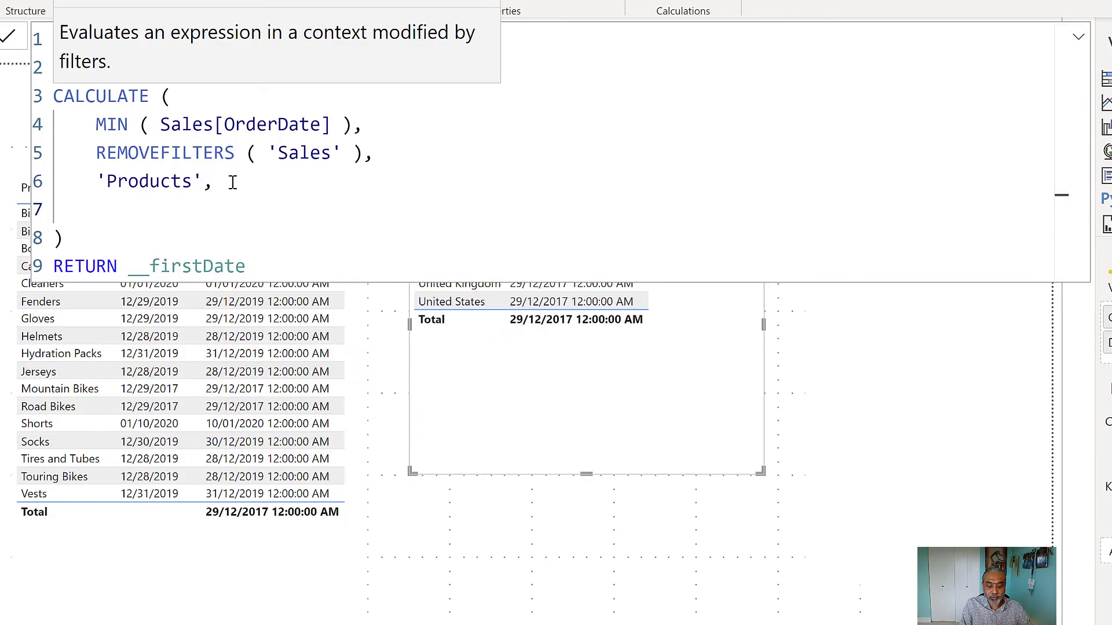
type("Country")
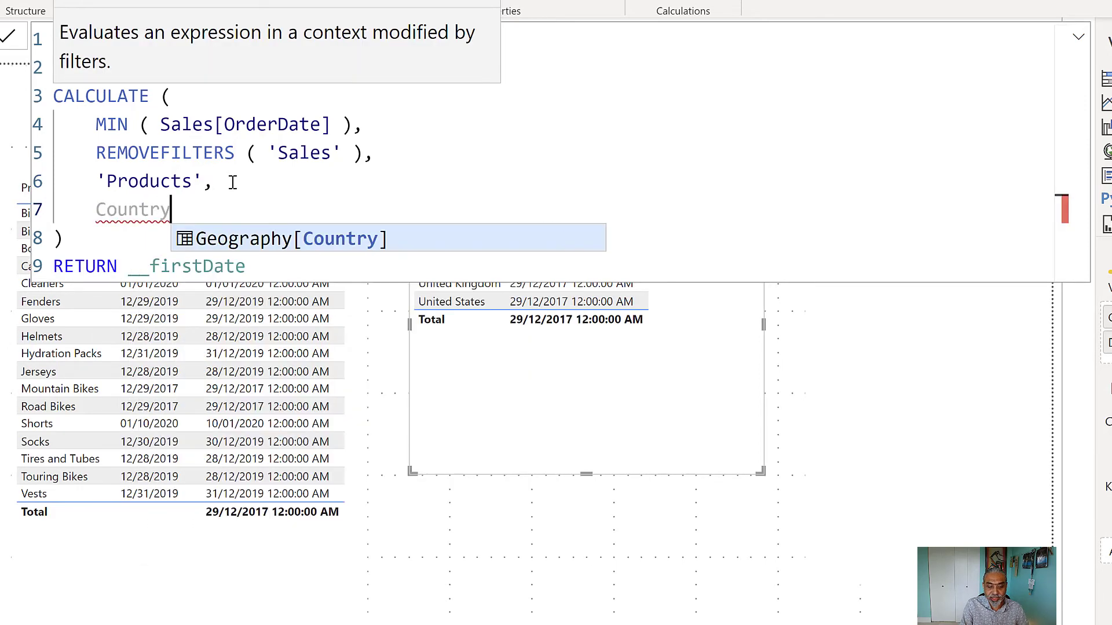
key("BackSpace")
key("BackSpace")
key("BackSpace")
key("BackSpace")
key("BackSpace")
key("BackSpace")
key("BackSpace")
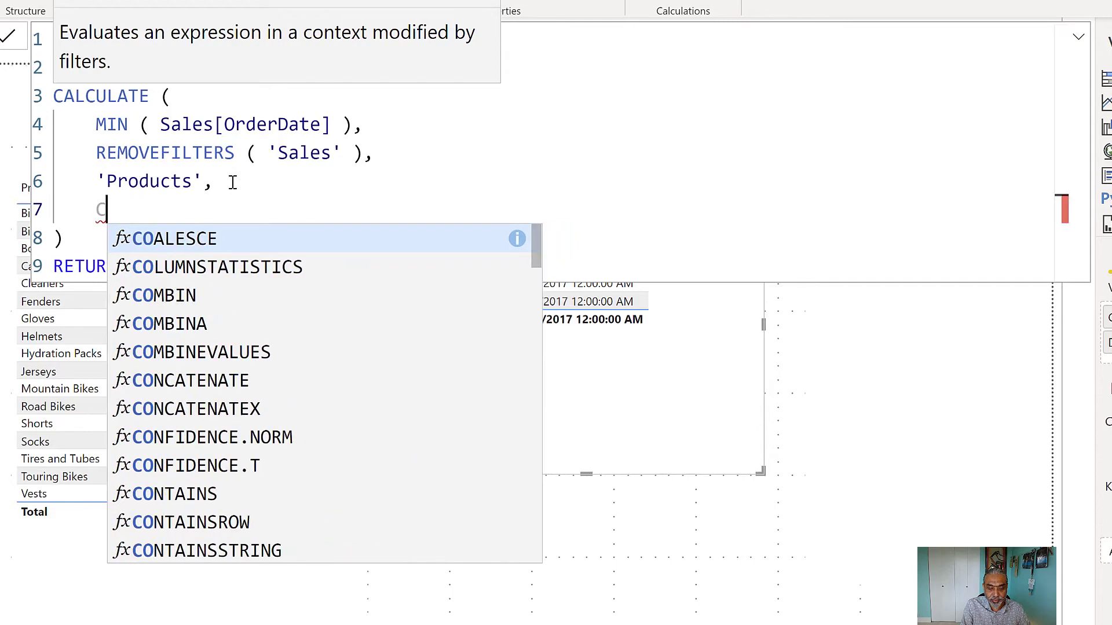
Step: Enter Customer on the new argument line below 'Products' and add its closing single quote
type("Cutomer")
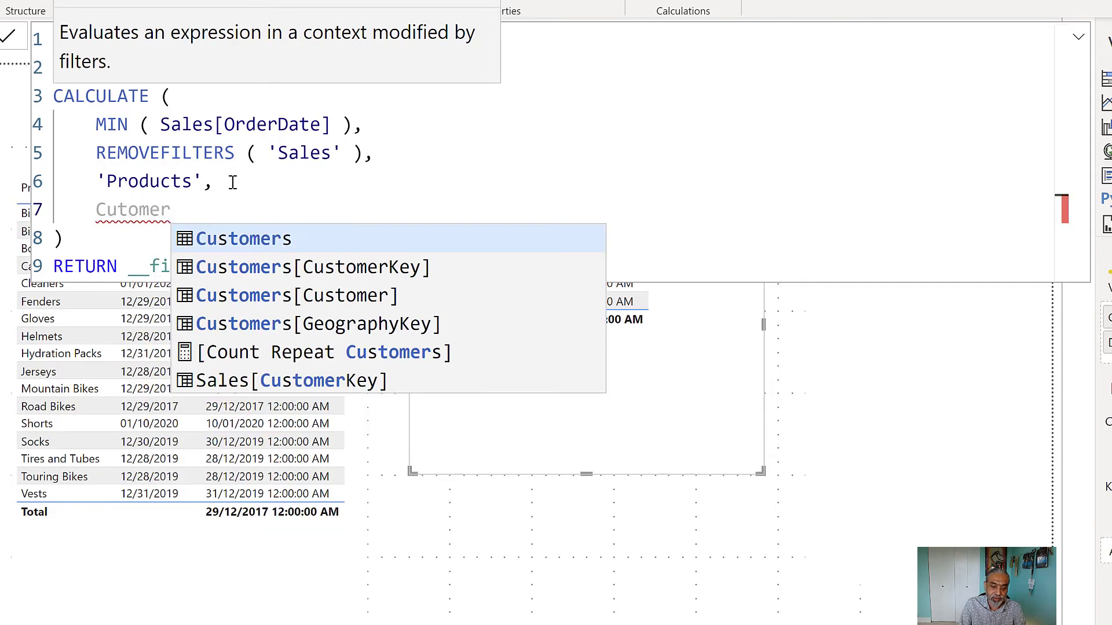
key("Home")
key("Right")
key("Right")
type("s")
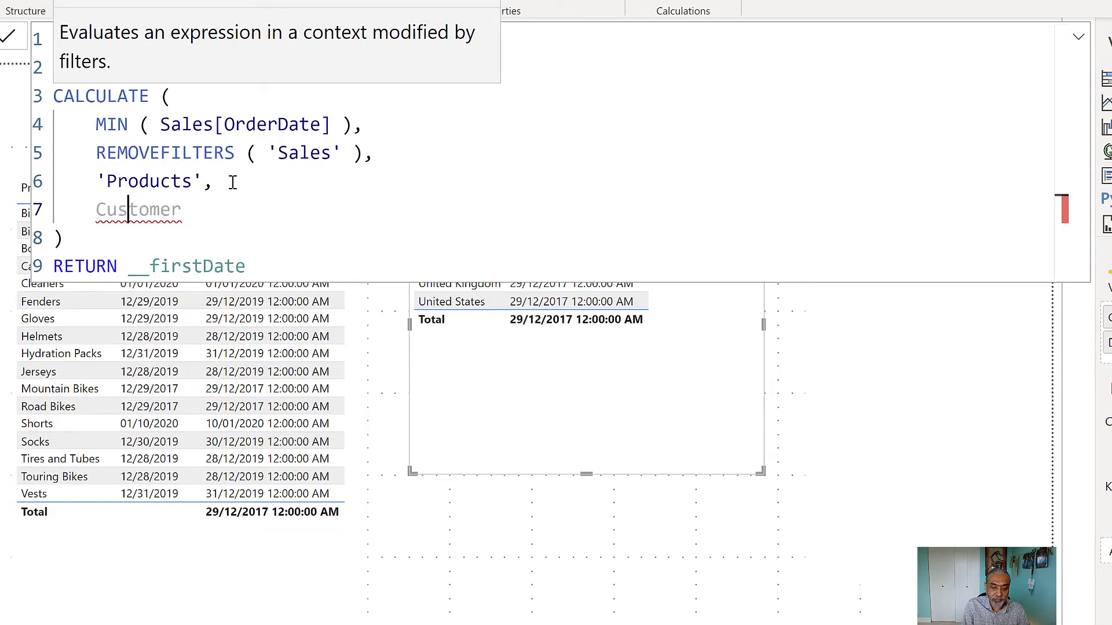
key("End")
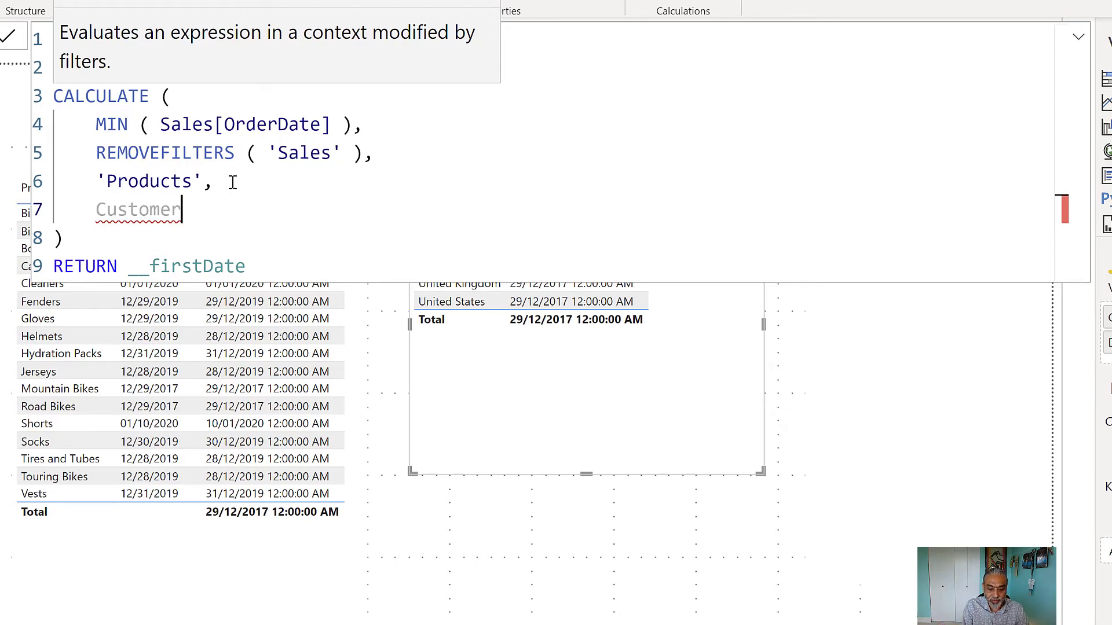
type("'")
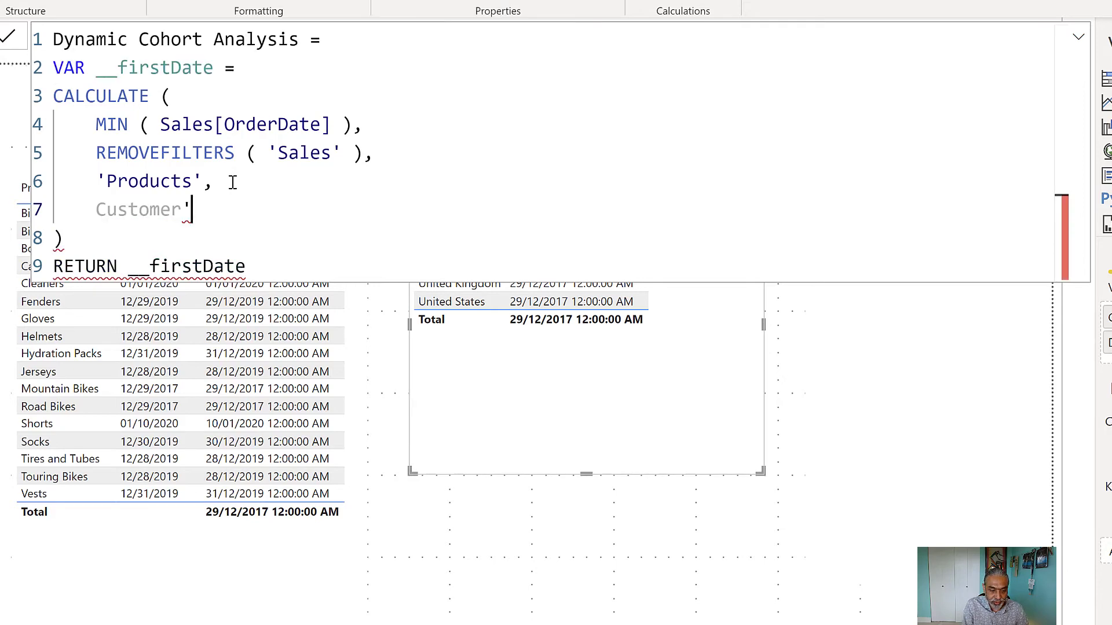
key("Left")
key("Home")
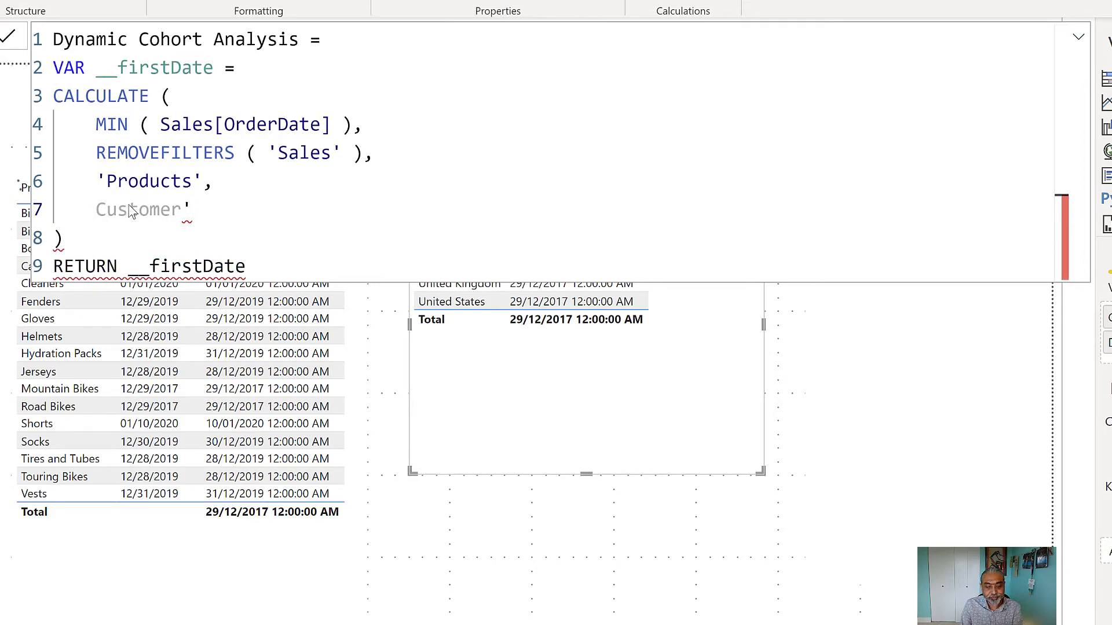
key("Return")
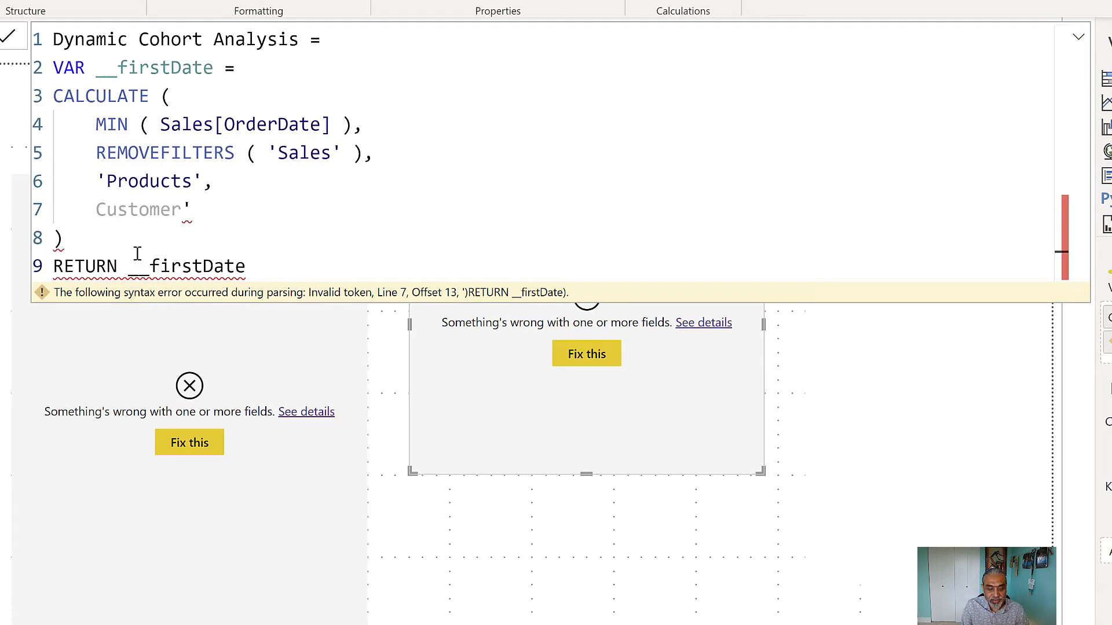
Step: Complete the last CALCULATE argument as the quoted table name 'Customers' without any column reference and commit the measure
type("'")
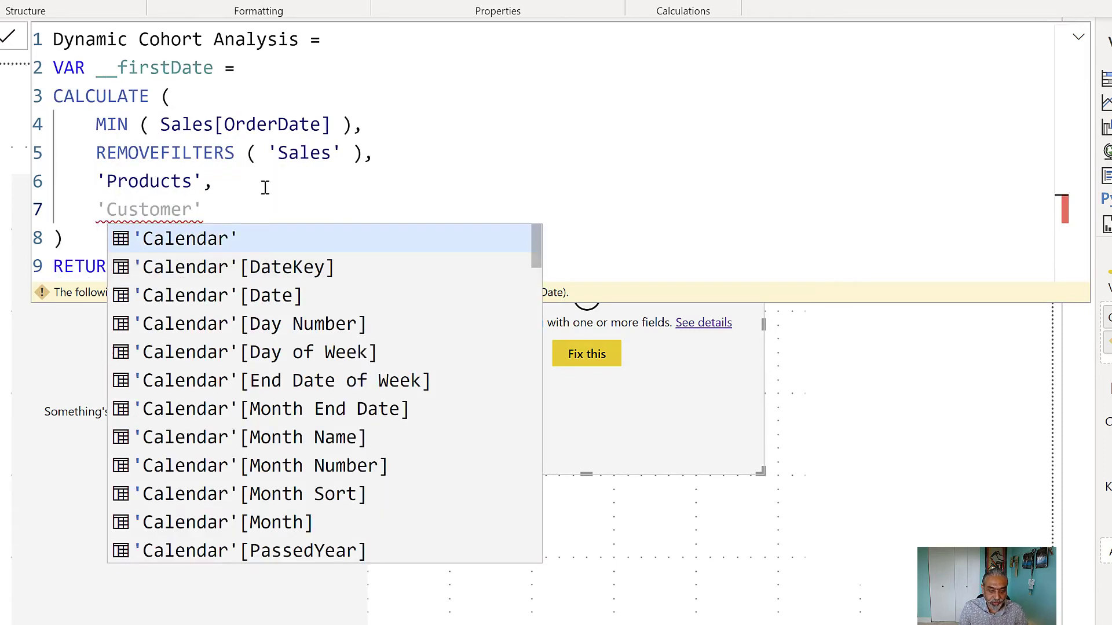
left_click(265, 187)
left_click(223, 209)
left_click(194, 210)
type("s")
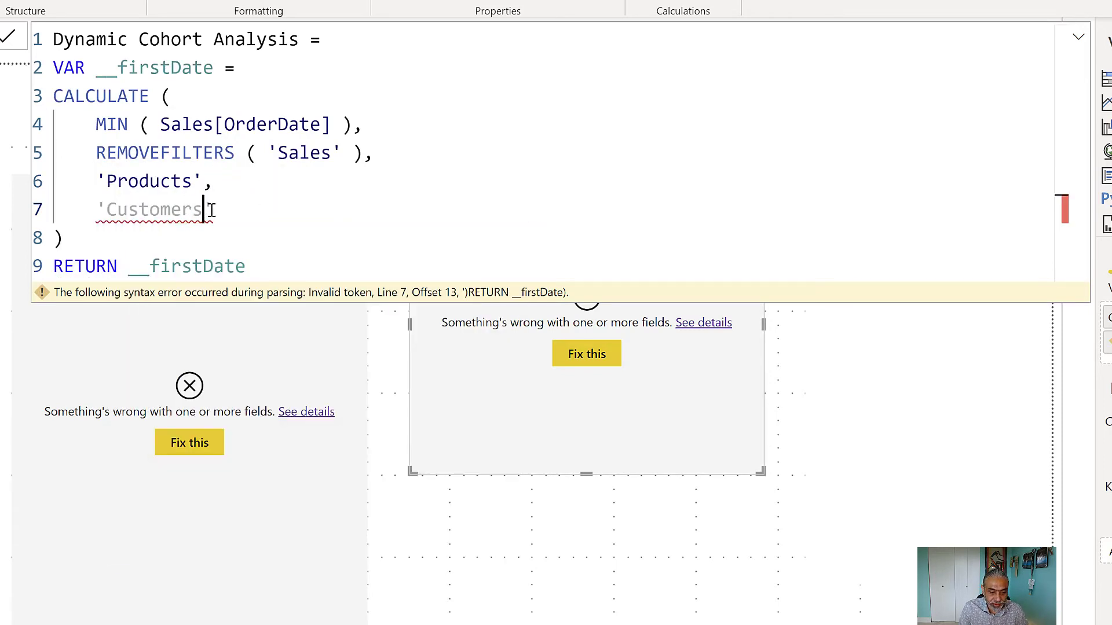
left_click(333, 265)
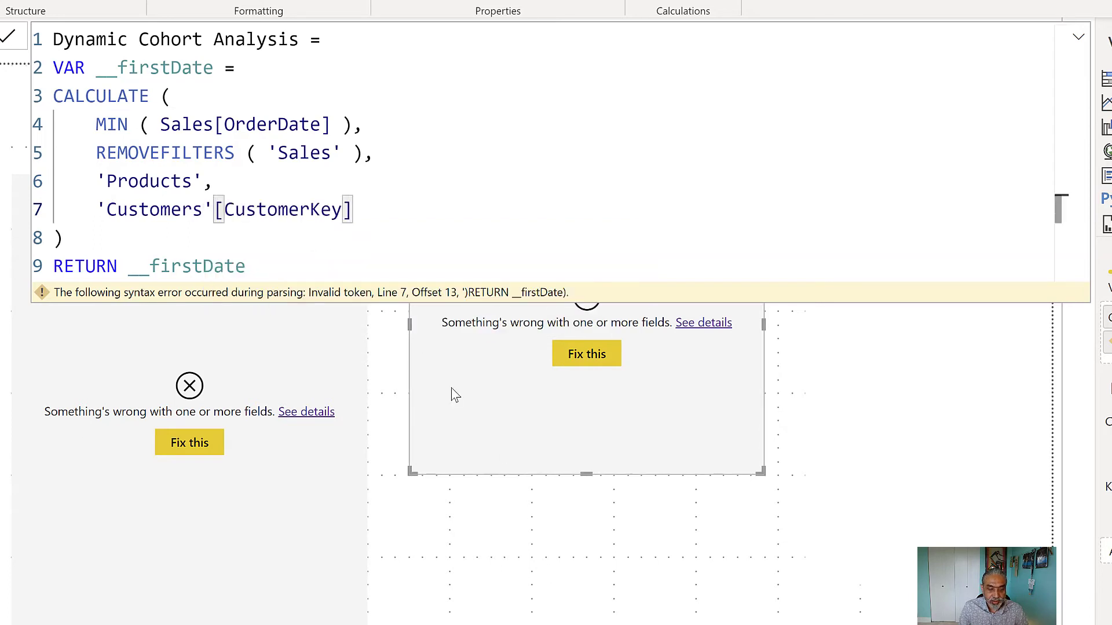
key("ctrl+shift+Left")
key("ctrl+shift+Left")
key("ctrl+shift+Left")
key("BackSpace")
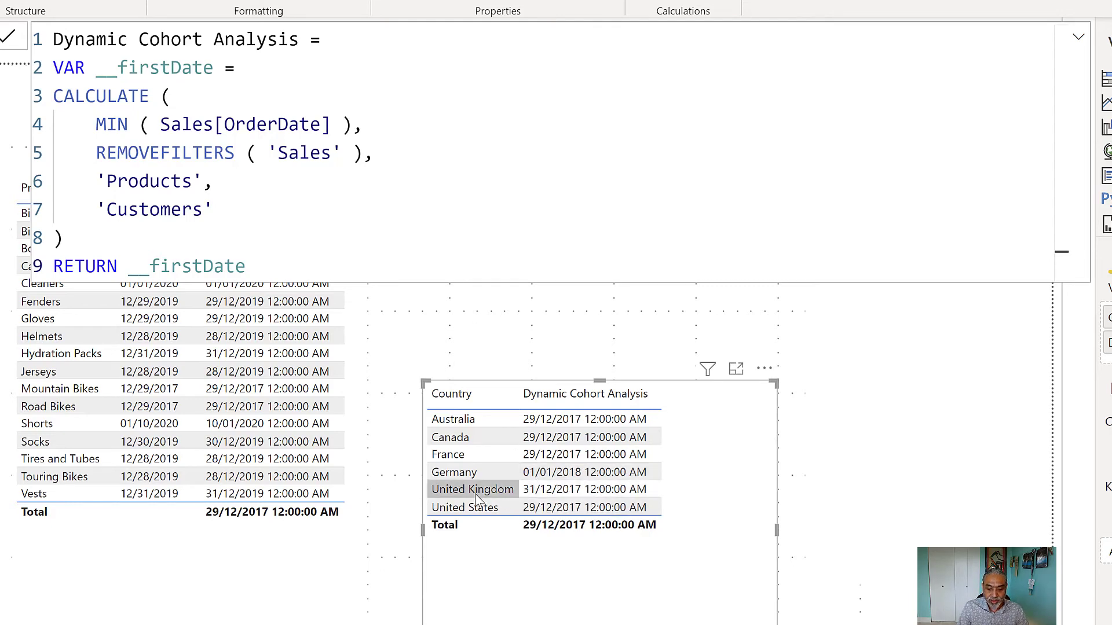
Step: Cut __firstDate from the RETURN clause of the Dynamic Cohort Analysis measure and open a new line below RETURN
left_click(238, 586)
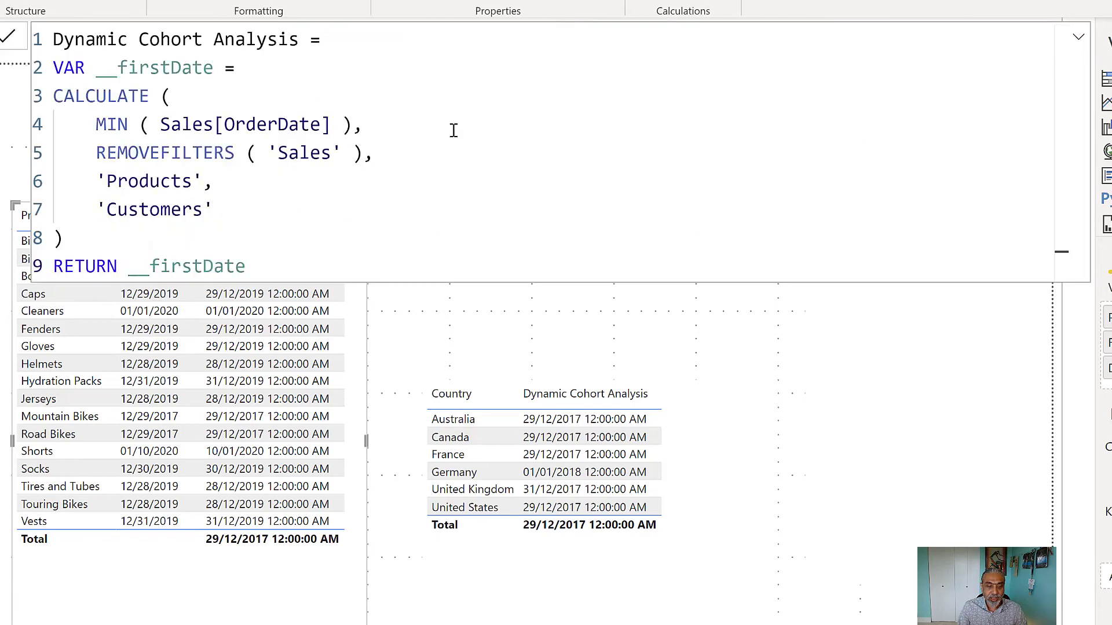
left_click_drag(96, 181, 128, 181)
left_click(228, 211)
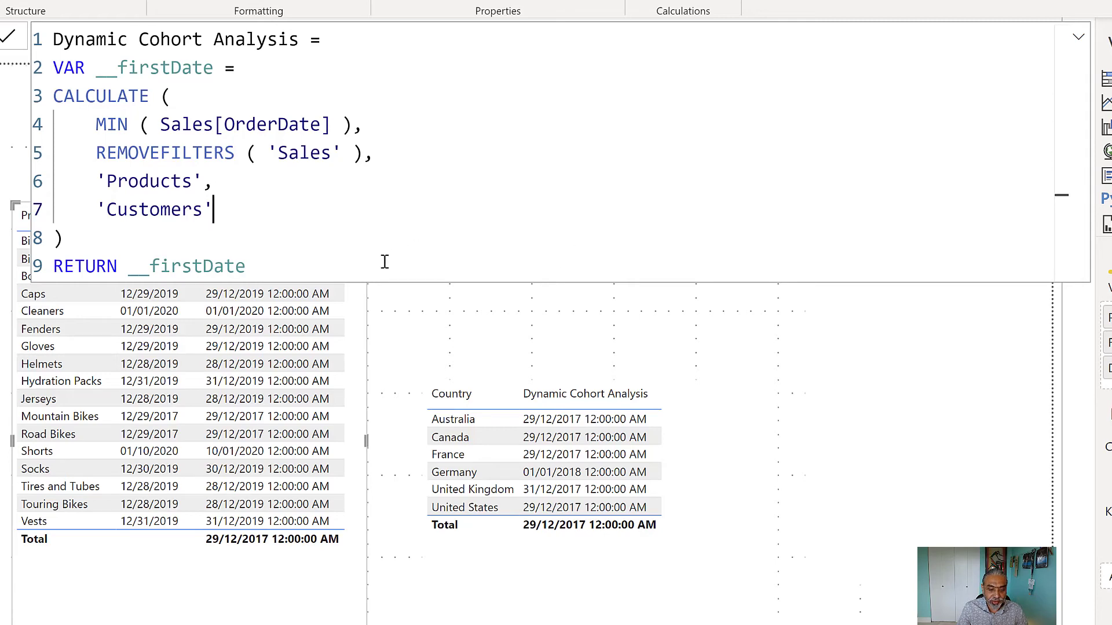
left_click_drag(128, 268, 366, 268)
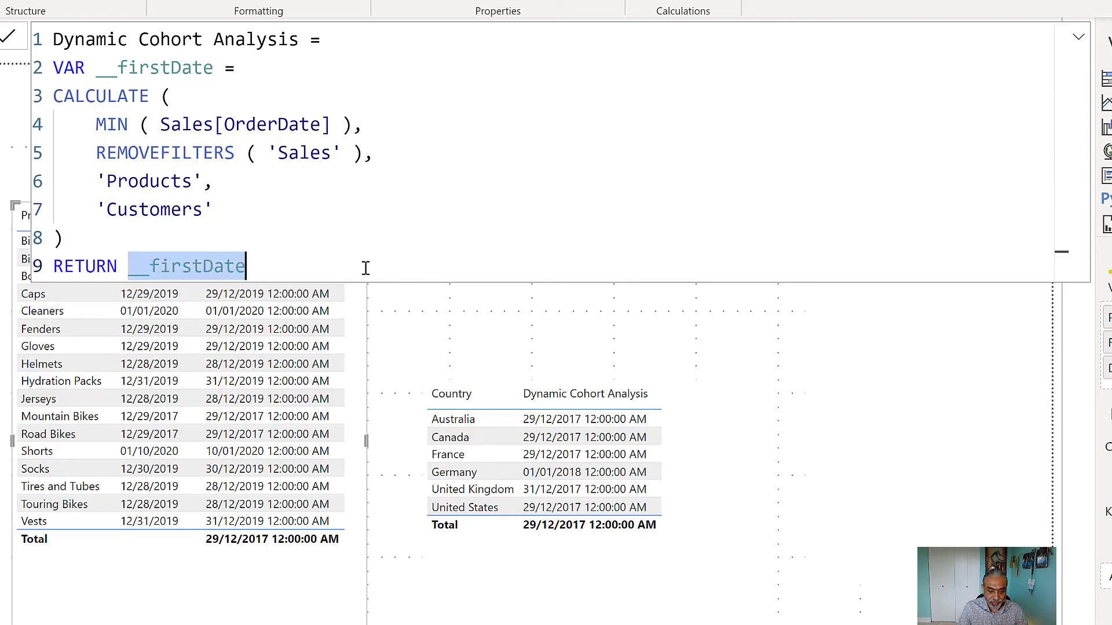
key("ctrl+x")
key("Return")
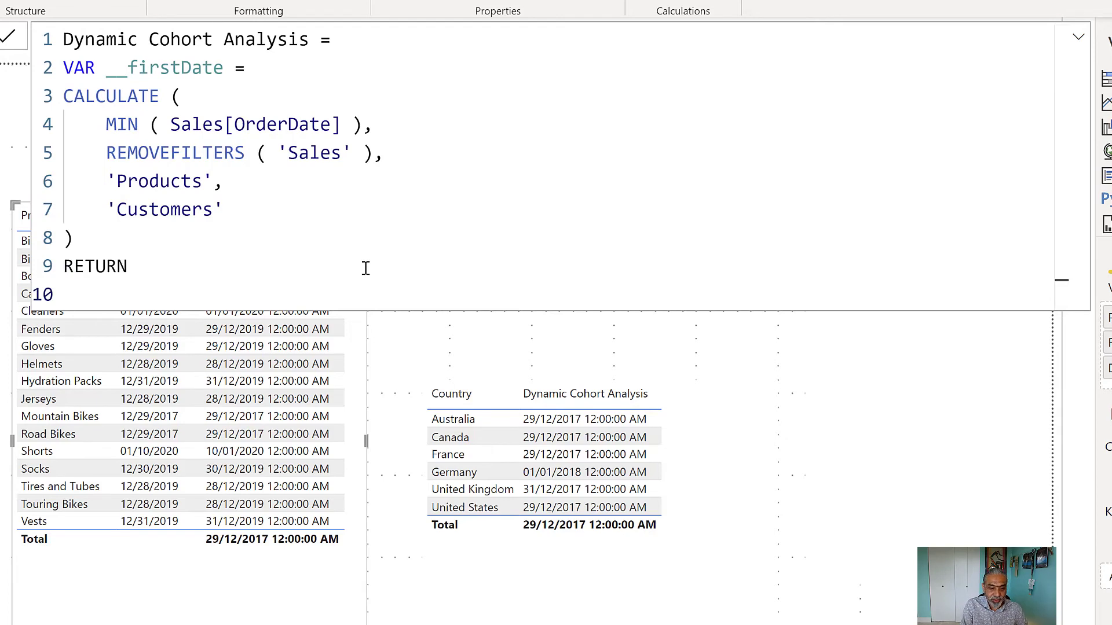
Step: Begin an IF expression under RETURN with a HASONEFILTER function as its logical test
type("IF ( HASOPN")
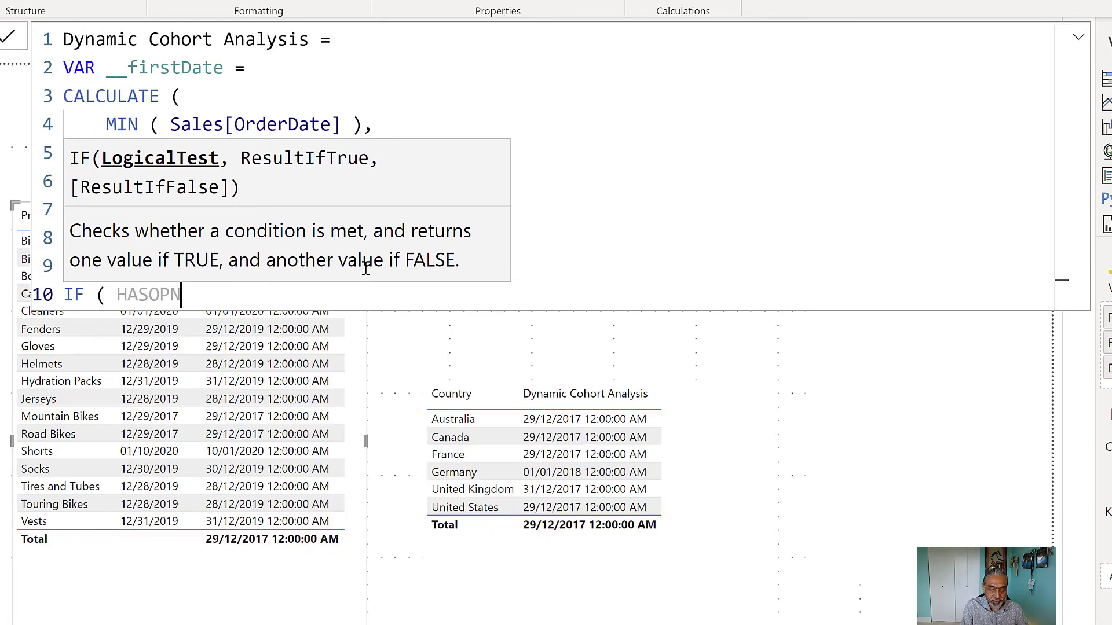
type("E")
key("BackSpace")
key("BackSpace")
key("BackSpace")
type("NEFI")
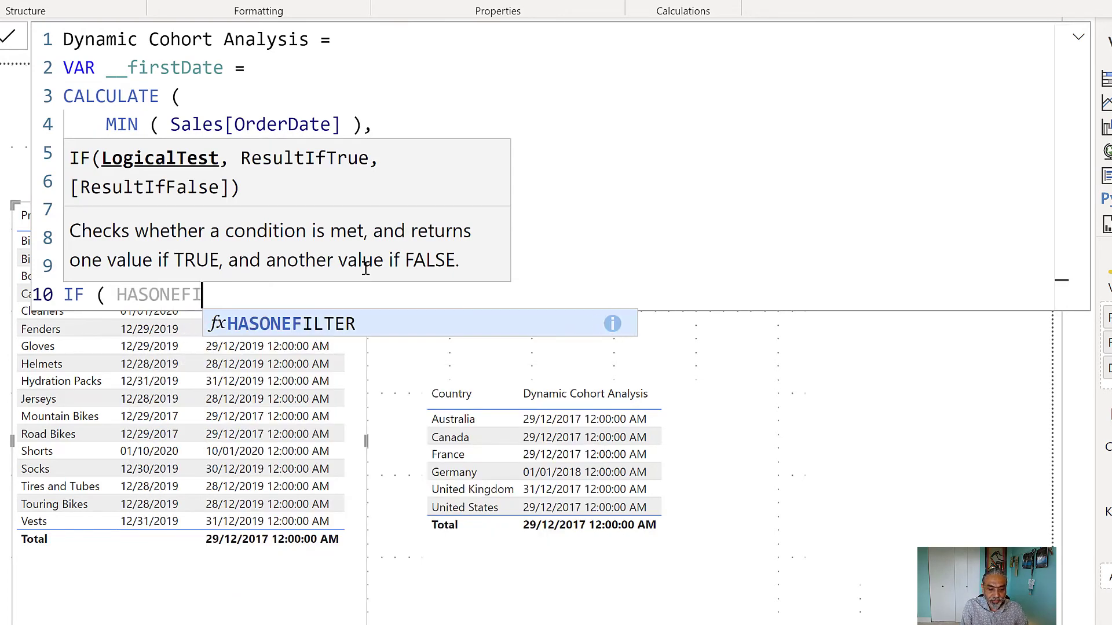
type("LTER ( ")
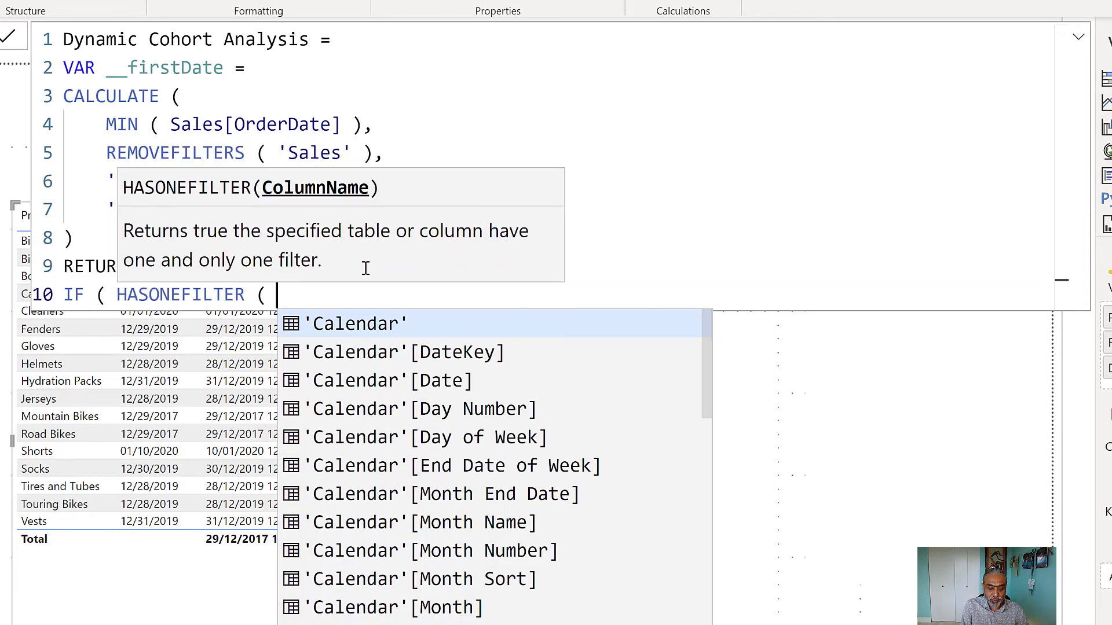
Step: Give HASONEFILTER the Cohort[Cohort] column, close it with a comma and start the next line
type("Coh")
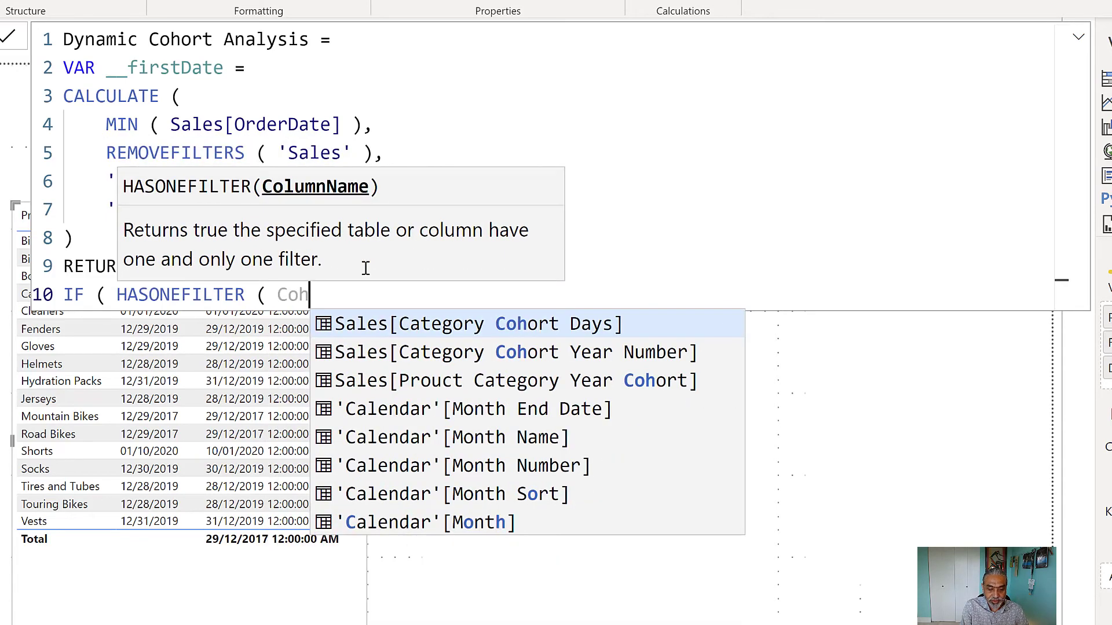
type("ort")
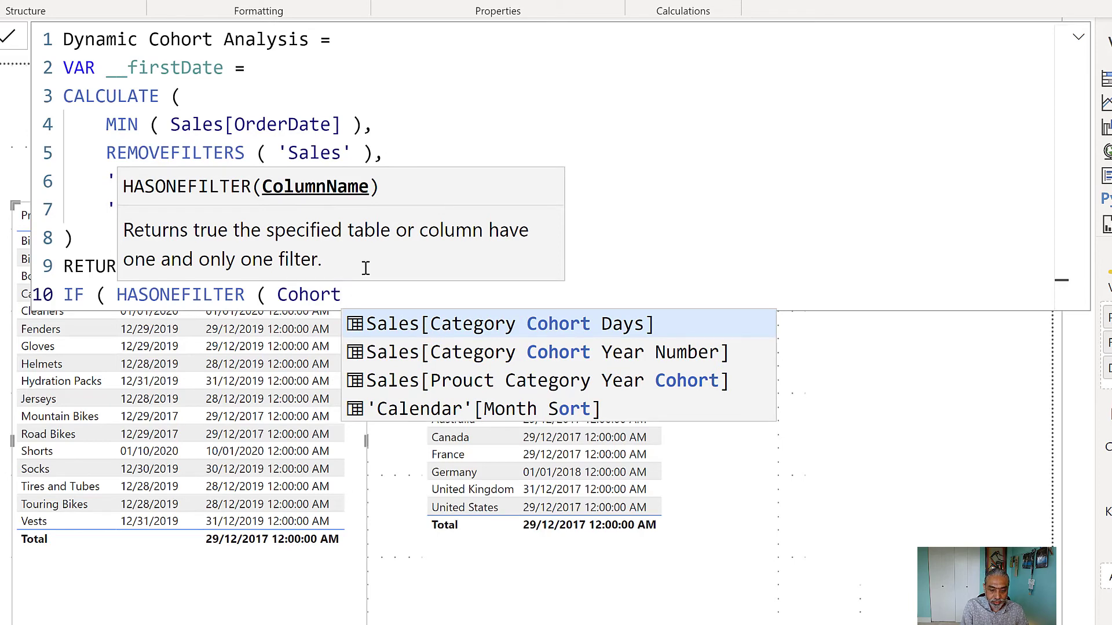
type("[")
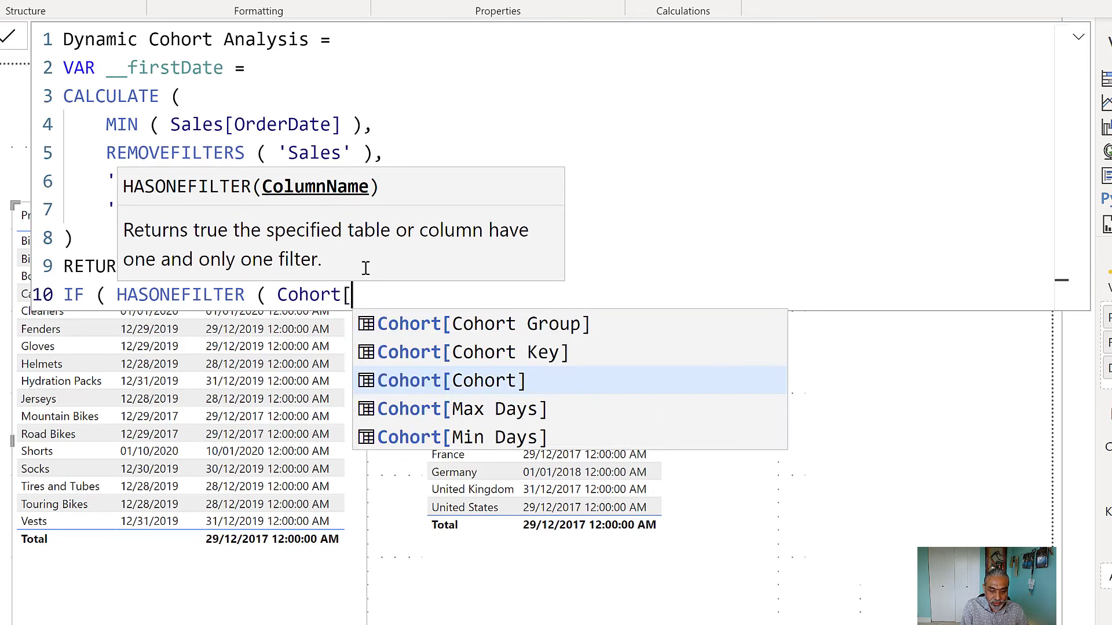
key("Tab")
type(")")
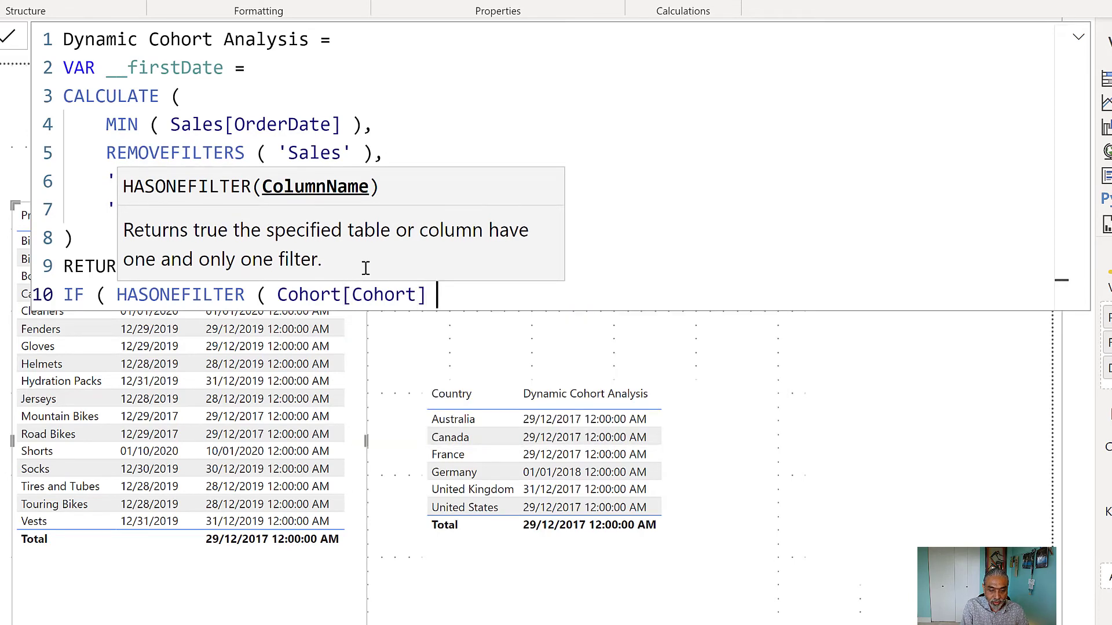
type(",")
key("Return")
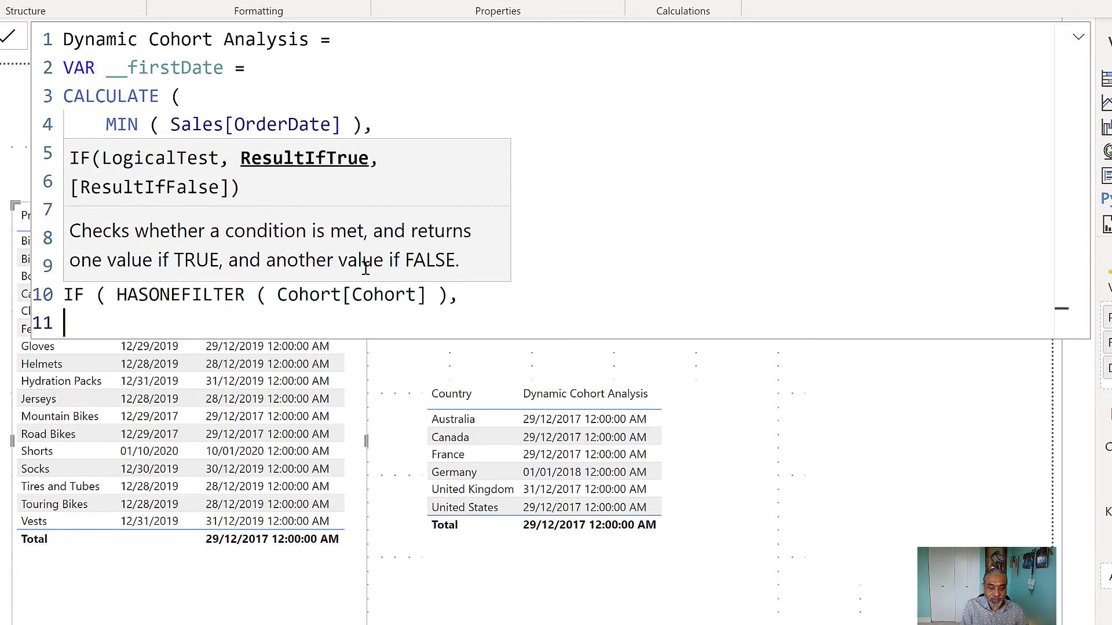
Step: Open an indented SUMX function as the true result of the IF expression, with a further indented line inside it
key("Tab")
type("SUM")
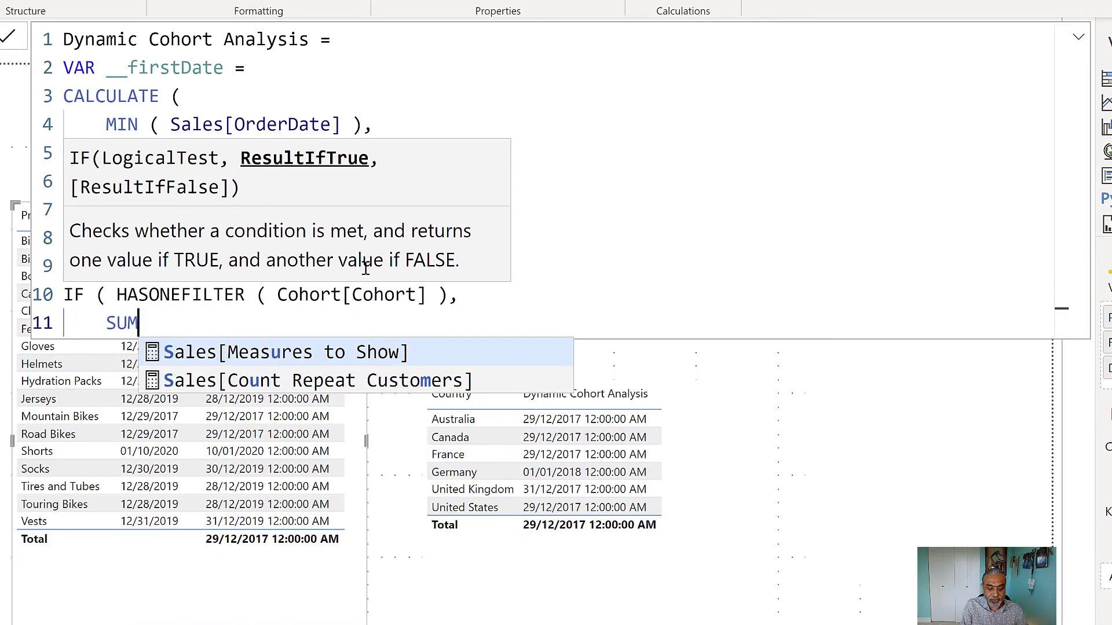
key("BackSpace")
type("X (")
key("Return")
key("Tab")
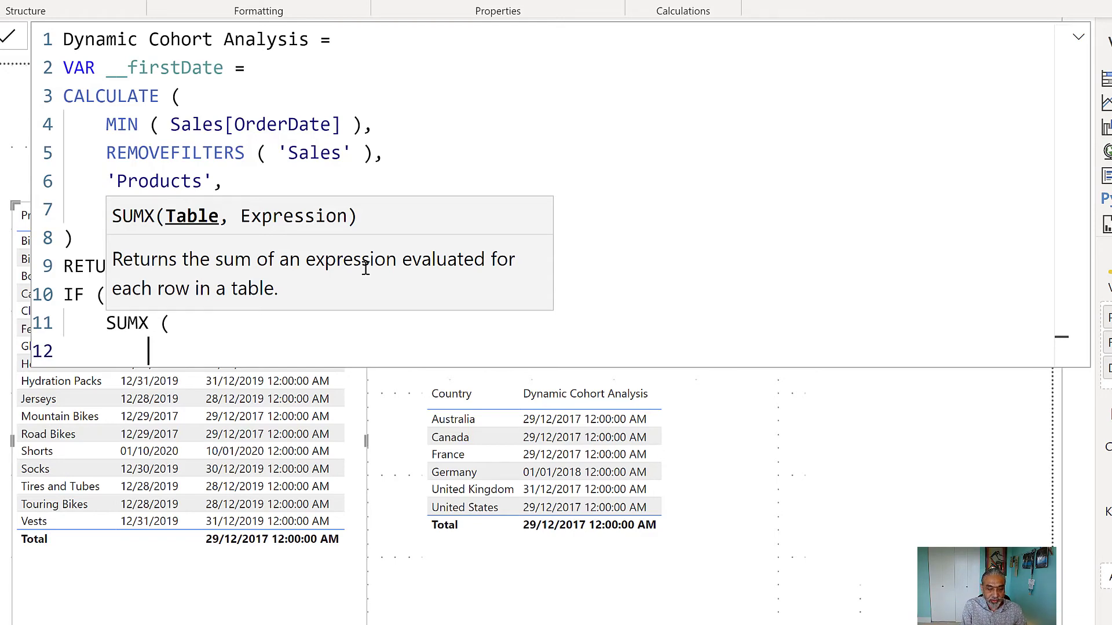
Step: Define a __days variable inside SUMX as the DATEDIFF from __firstDate to 'Sales'[OrderDate] in DAY units
type("VAR ")
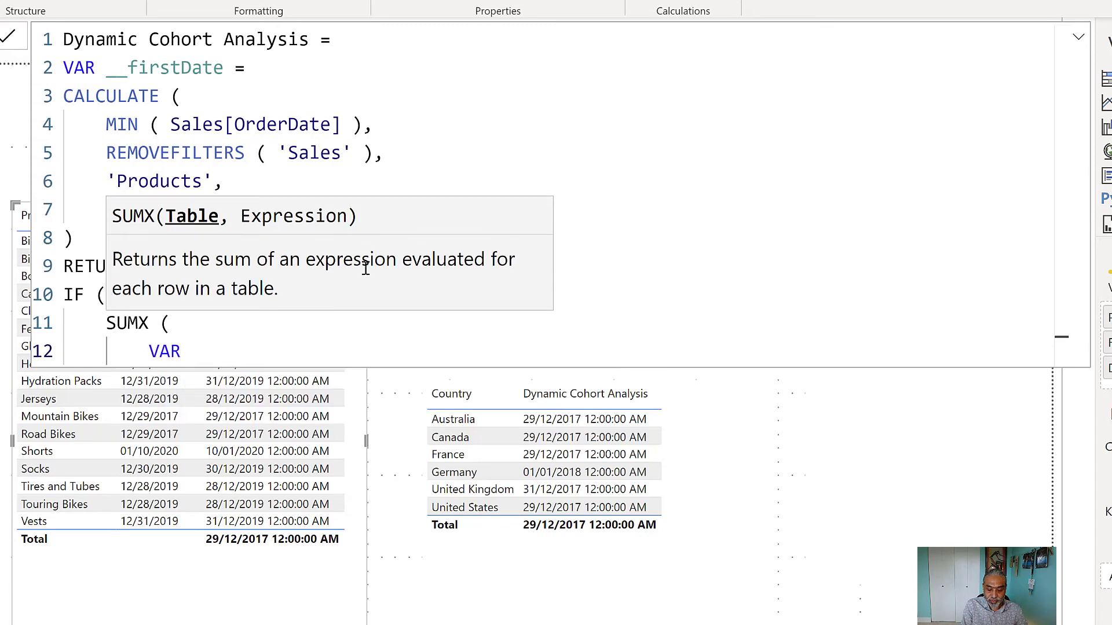
type("__days =")
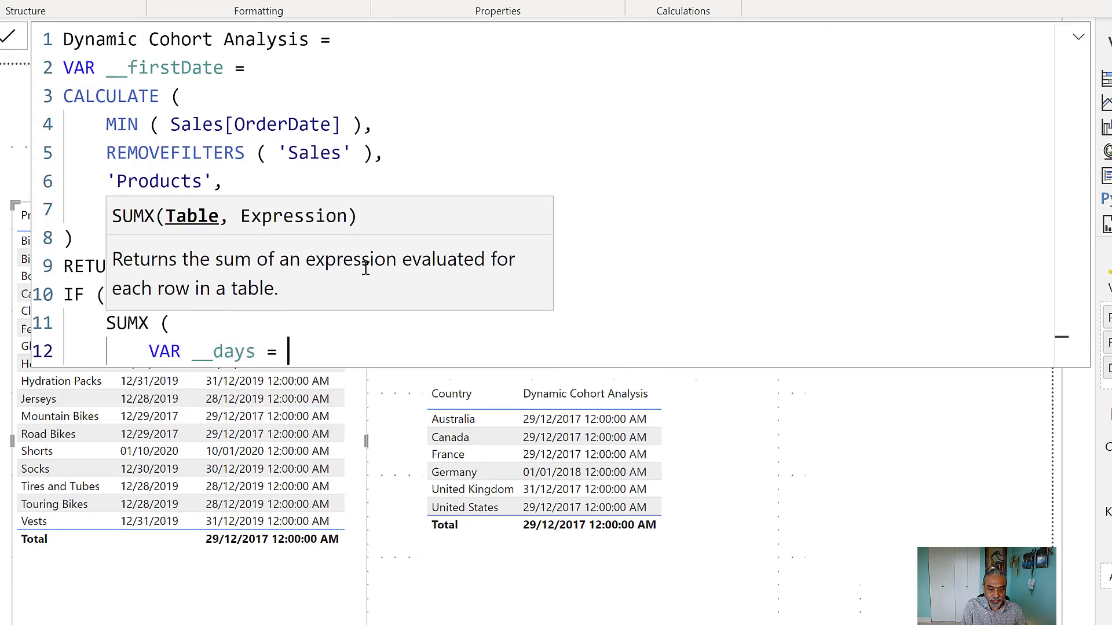
key("shift+Return")
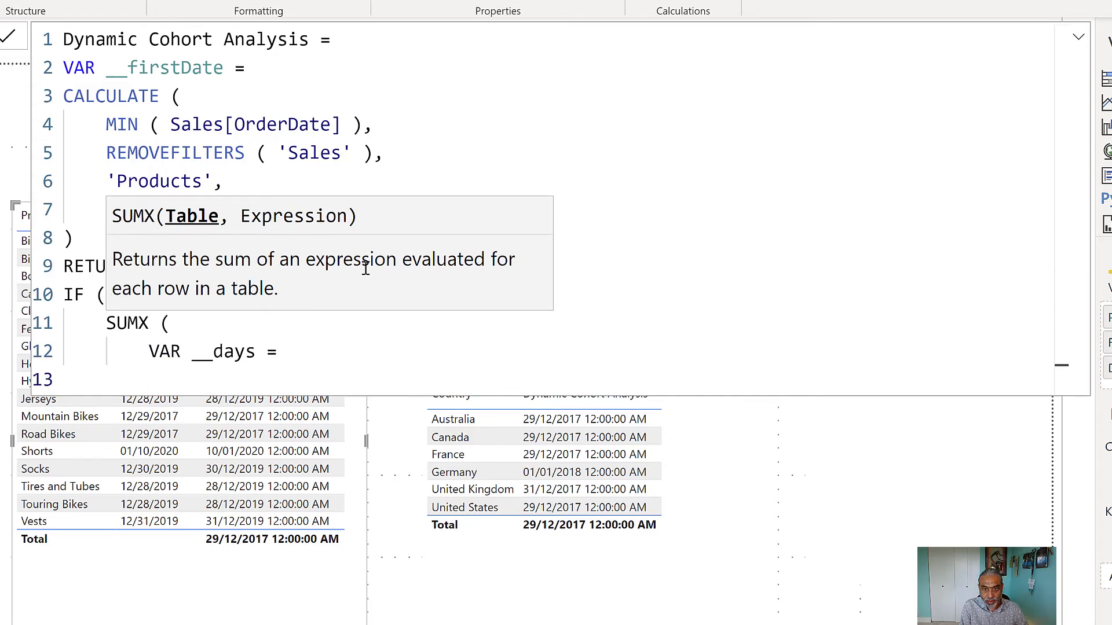
type("DATED")
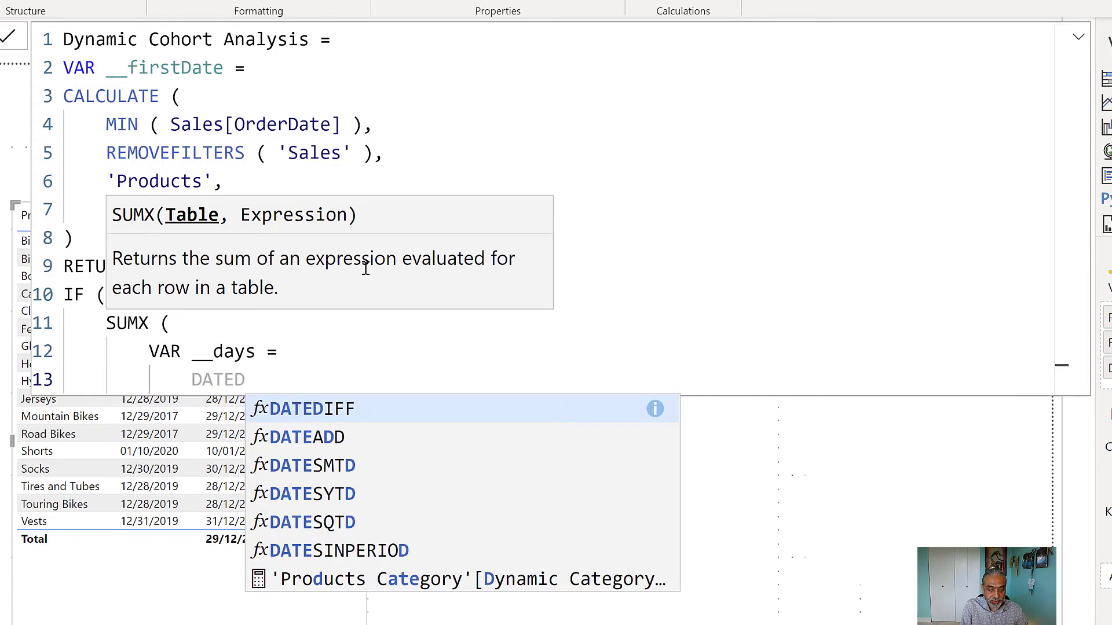
type("IFF ( __")
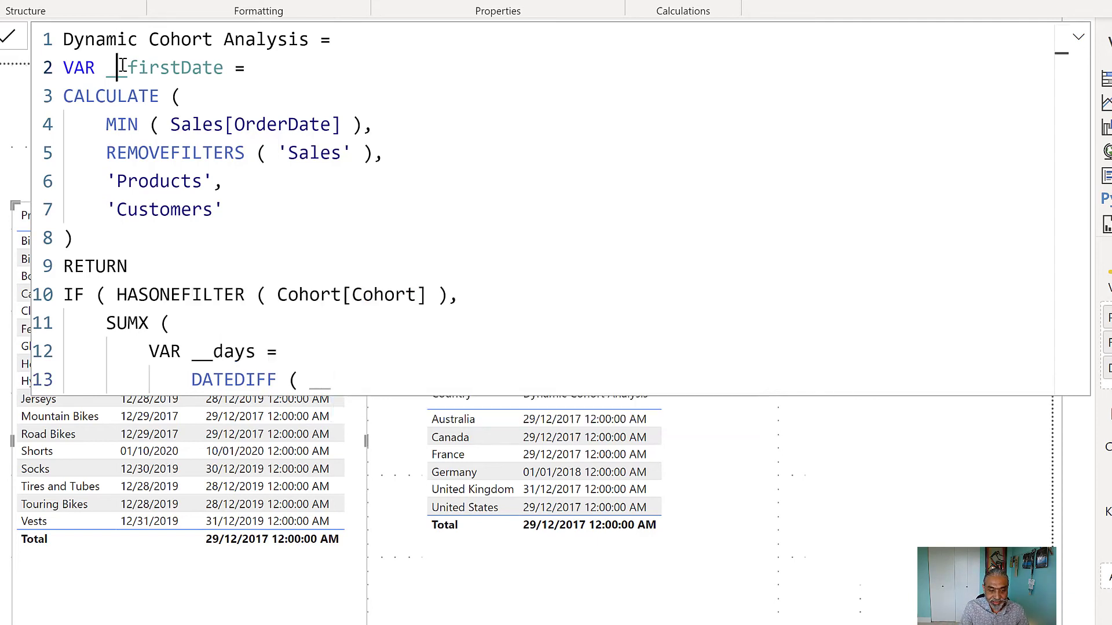
left_click_drag(118, 67, 258, 189)
left_click(323, 383)
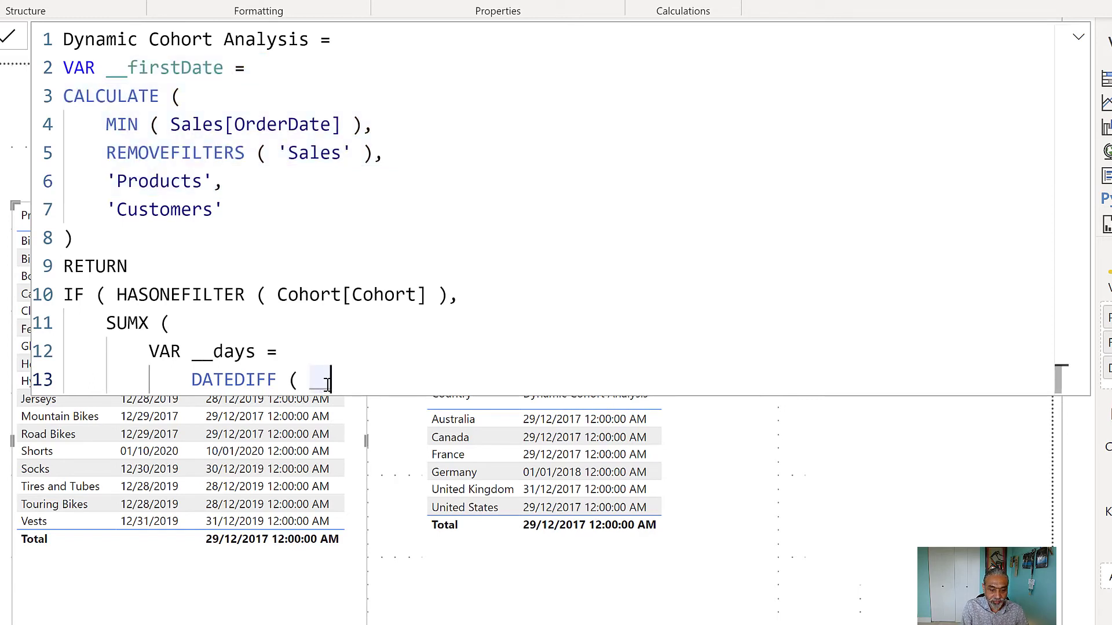
type("firstDate")
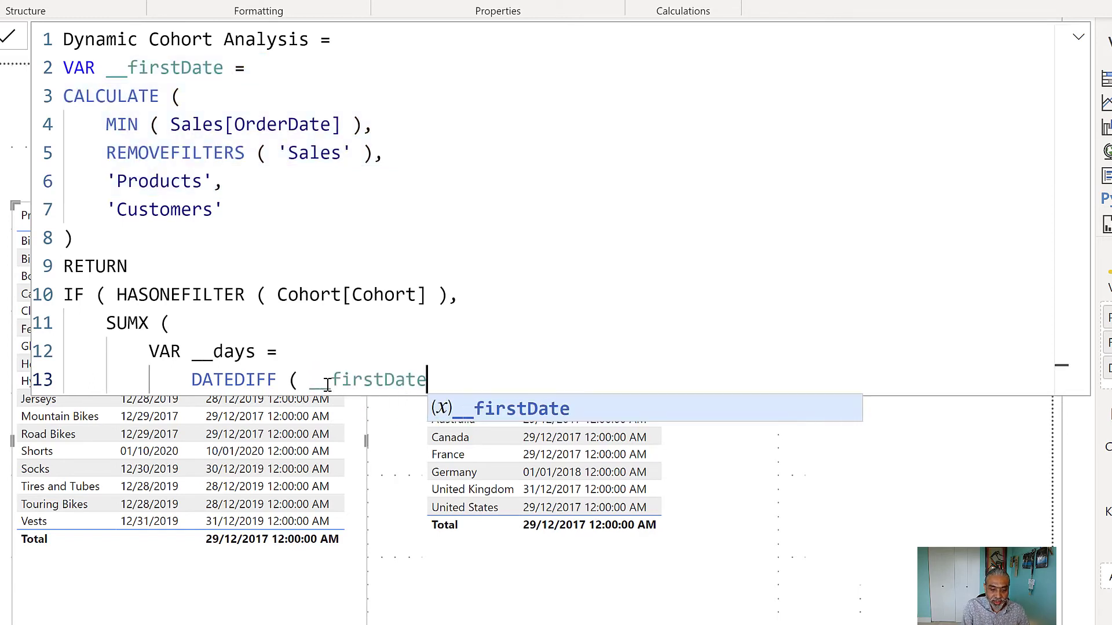
type(", Sales[OrderDate], DAY")
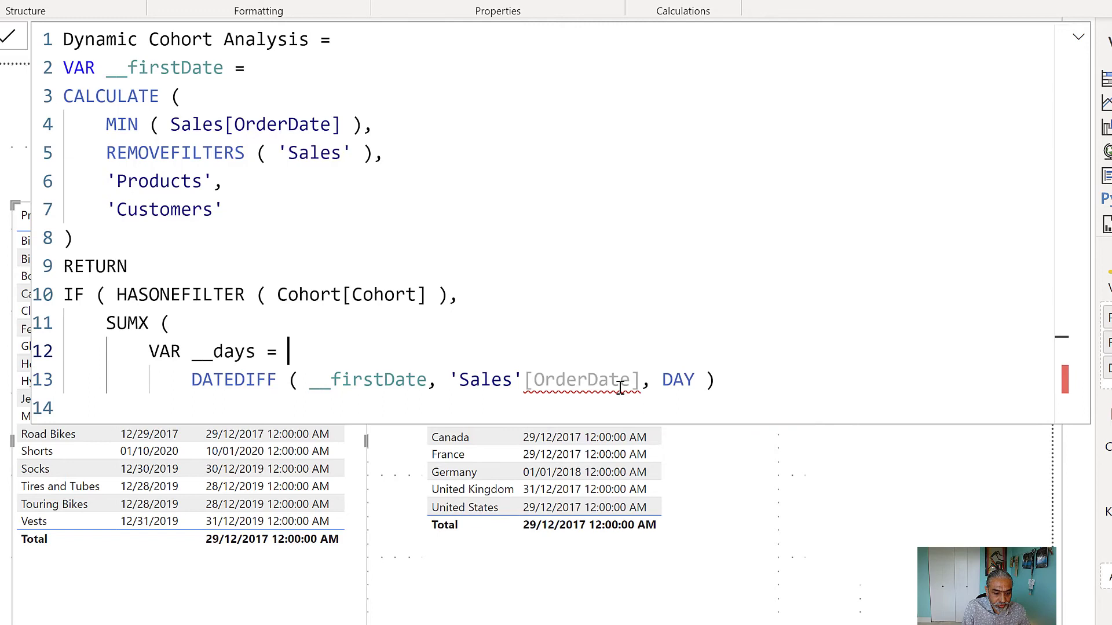
Step: Insert Sales as the table argument of SUMX on a new line above the __days variable
key("Up")
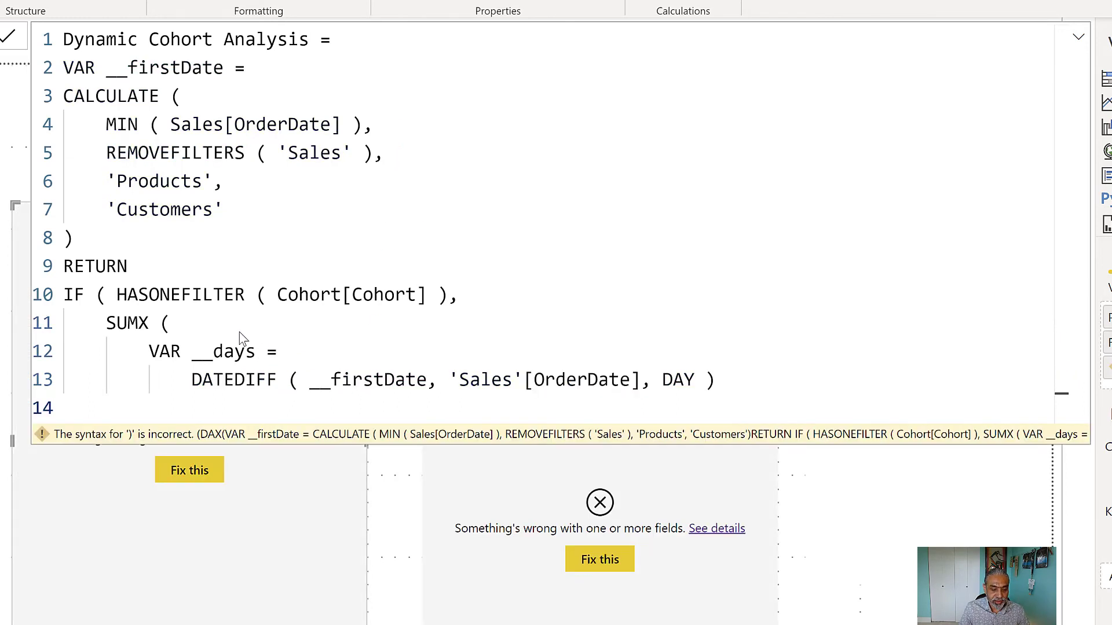
key("Return")
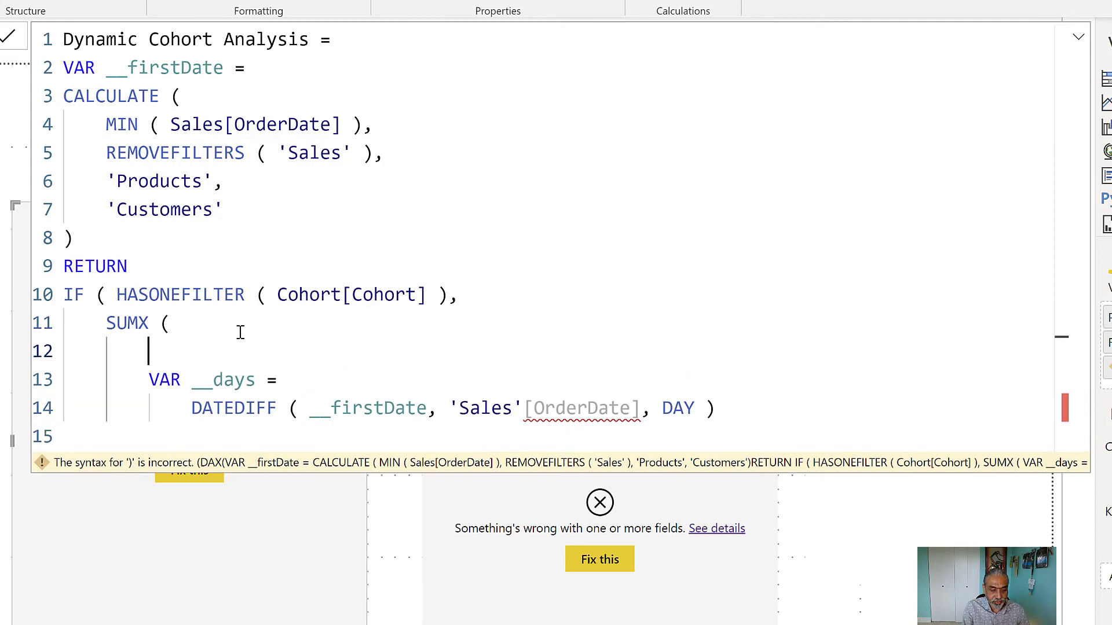
type("Sales,")
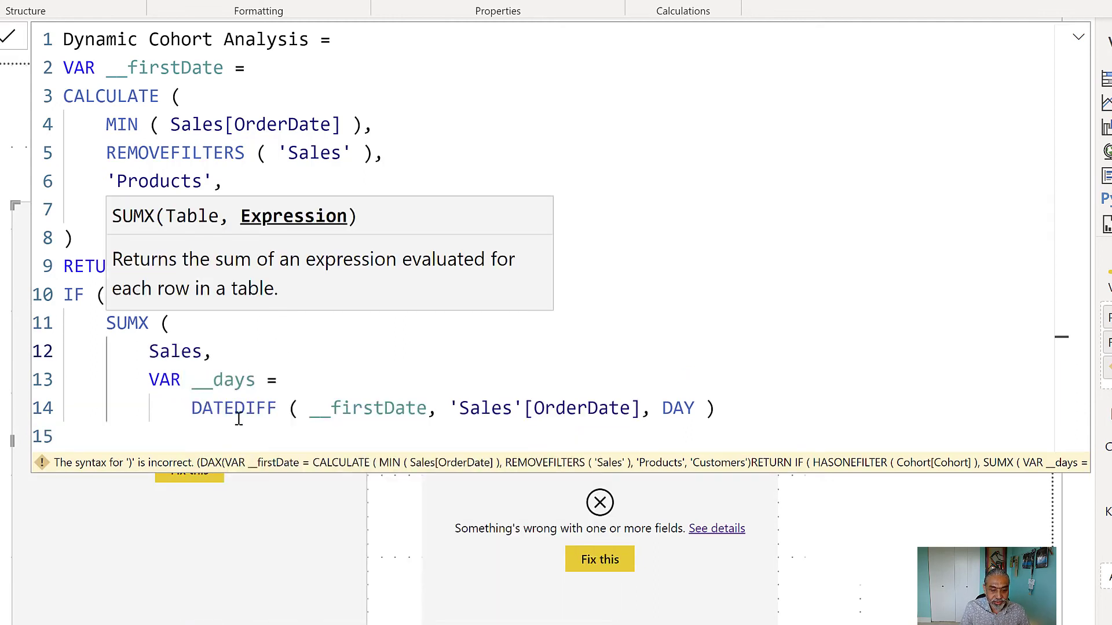
Step: Add a RETURN line below the DATEDIFF expression and open a new line beneath it
left_click(733, 409)
key("shift+Return")
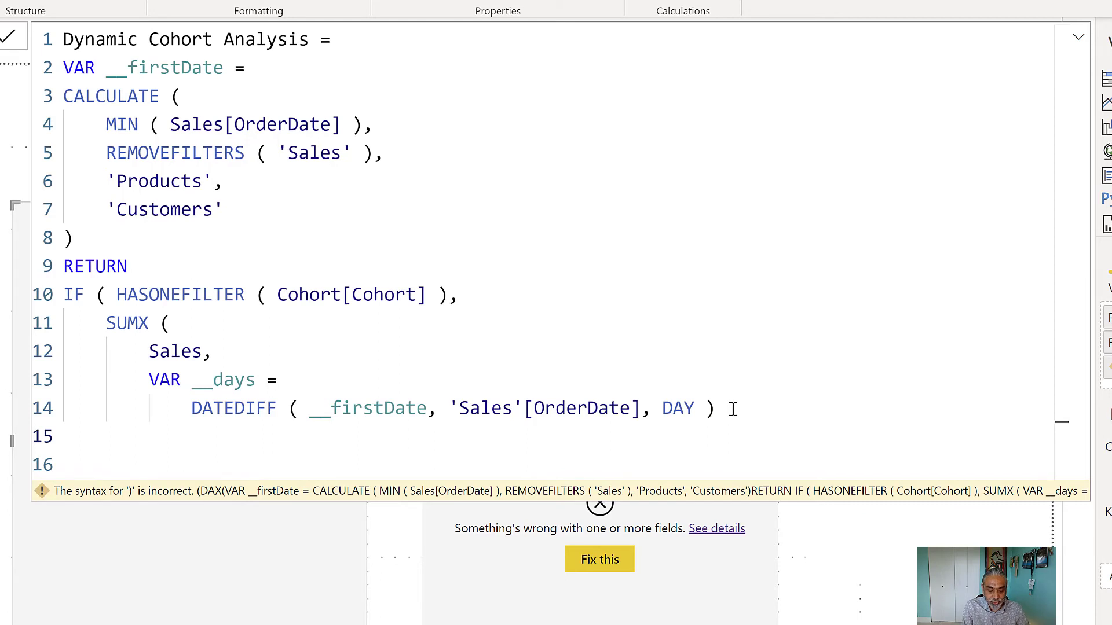
type("RETURN")
key("shift+Return")
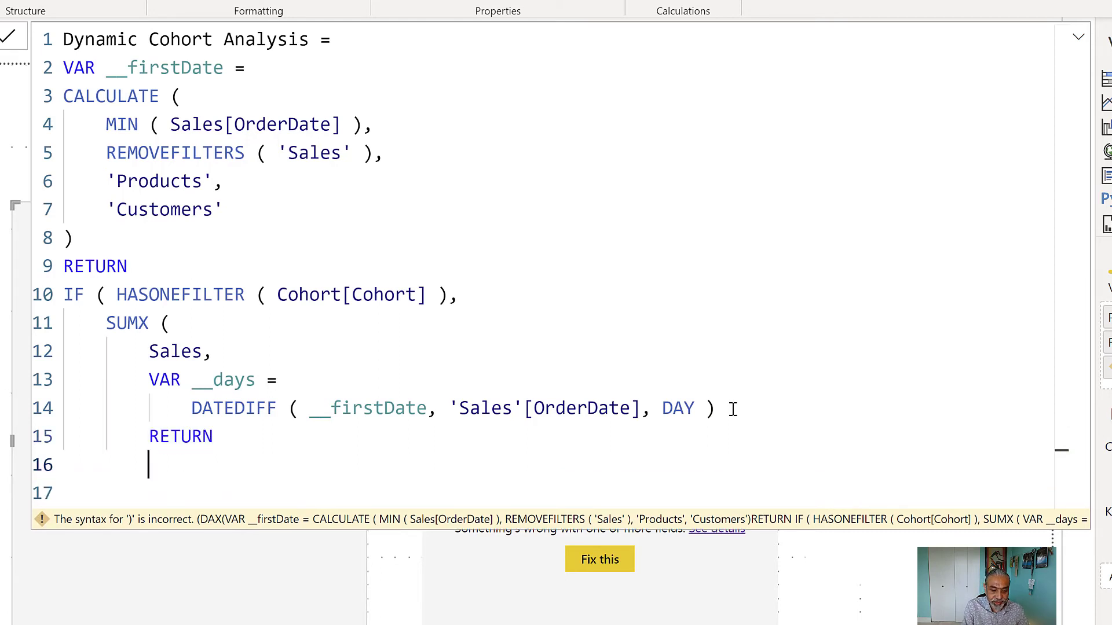
Step: Begin an IF under the inner RETURN with the condition __days >= MIN ( Cohort[Min Days] )
type("IF ( __days >")
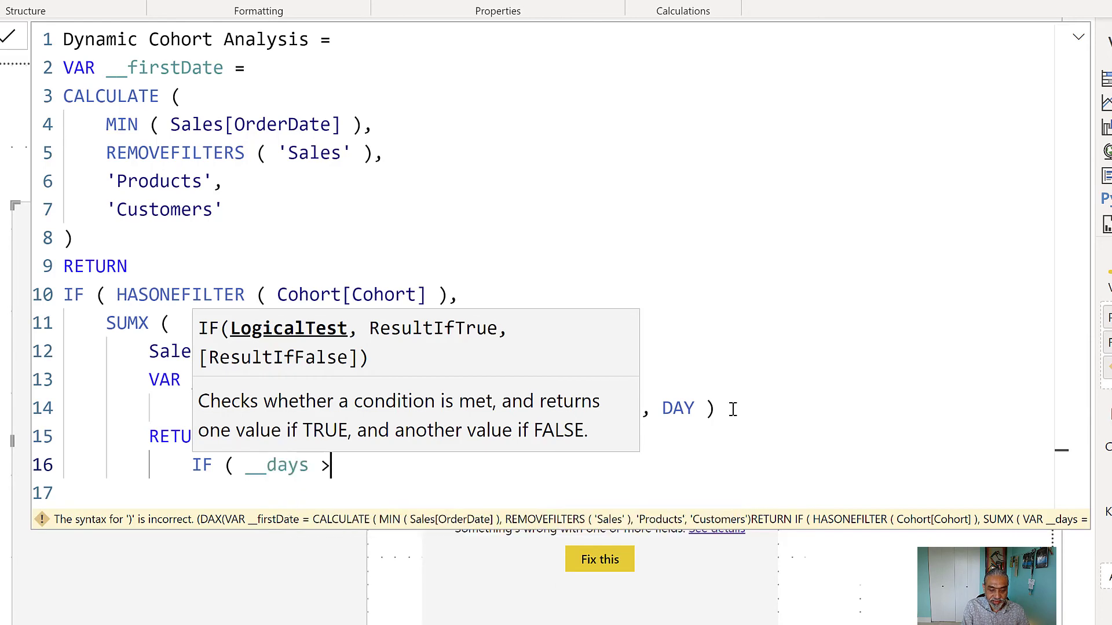
type("= MIN ")
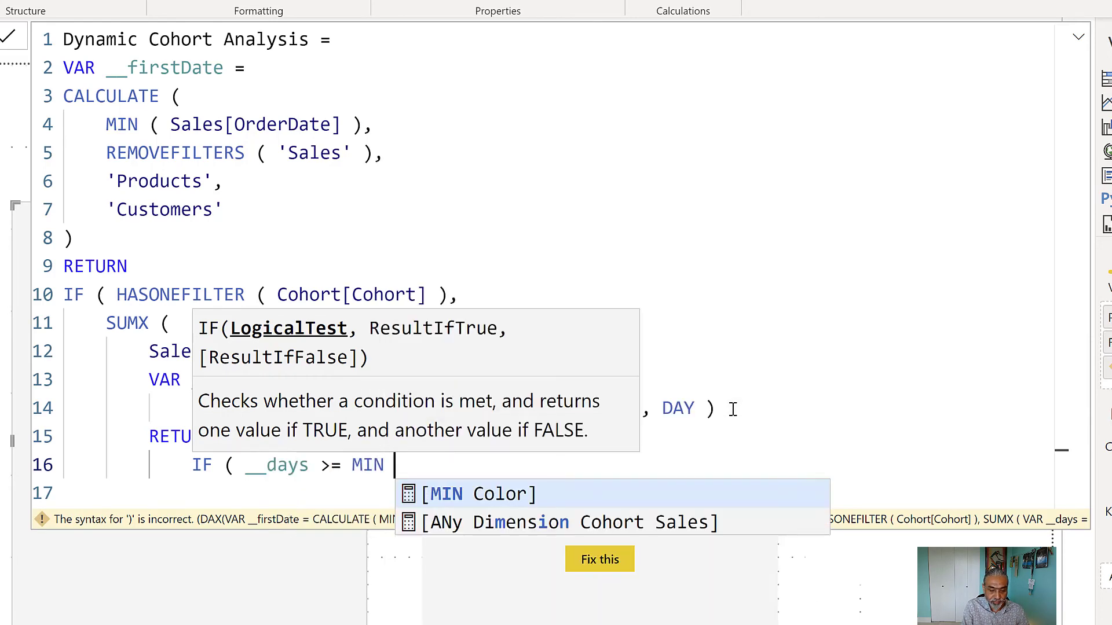
type("( COhort")
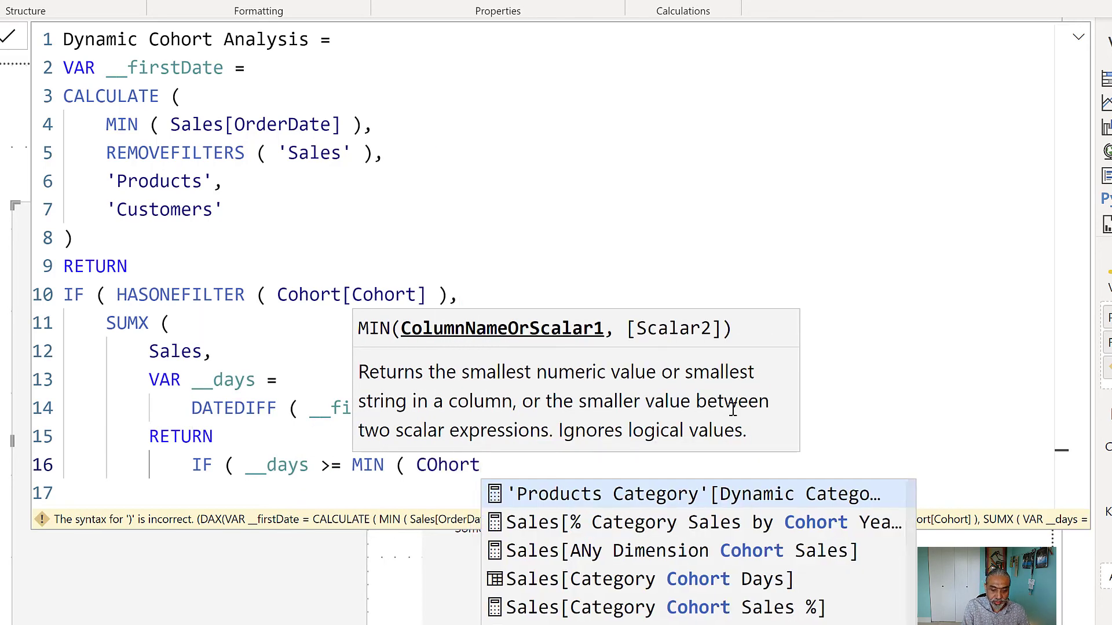
type("[Min")
key("Tab")
type(")")
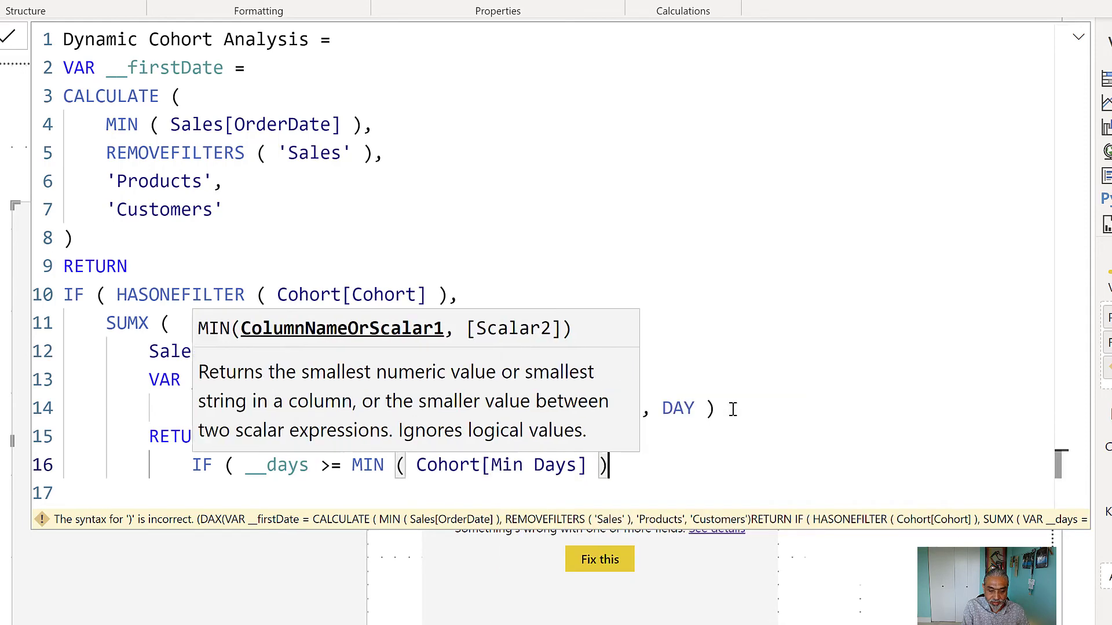
Step: Extend the inner IF test with && __days <= MIN ( Cohort[Max Days] ), and start the next line
type(" && __days ")
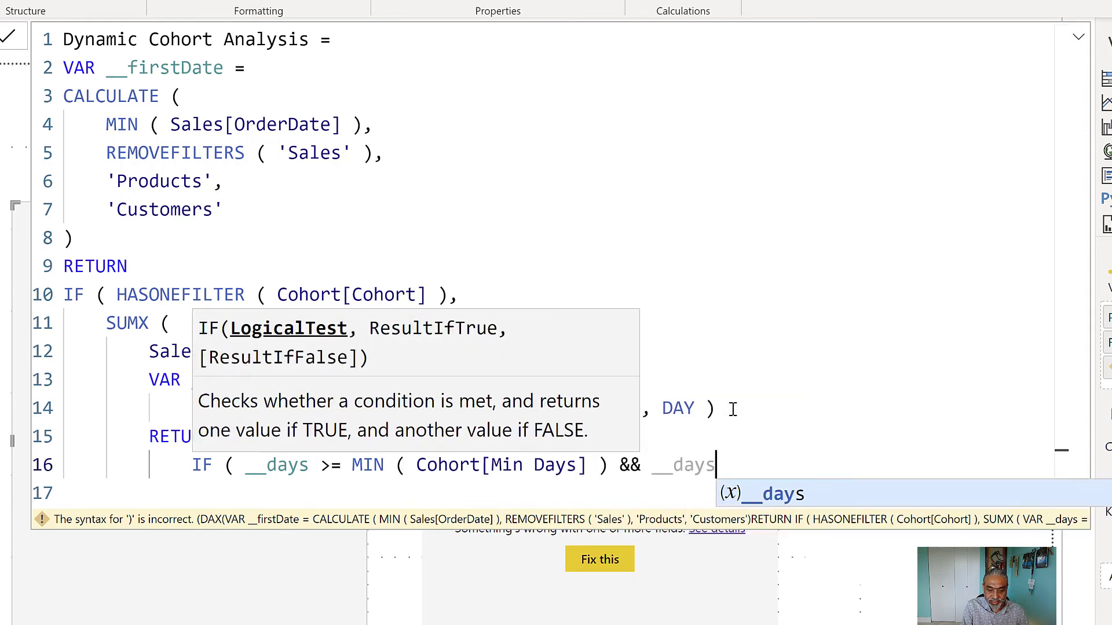
type("<=")
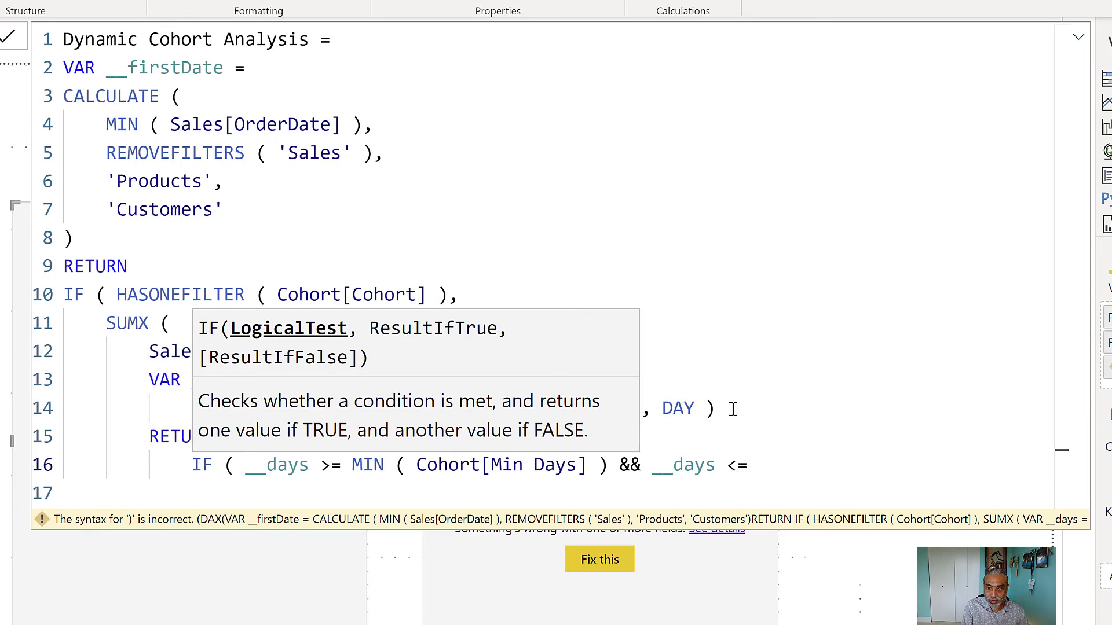
type(" MIN ( Max D")
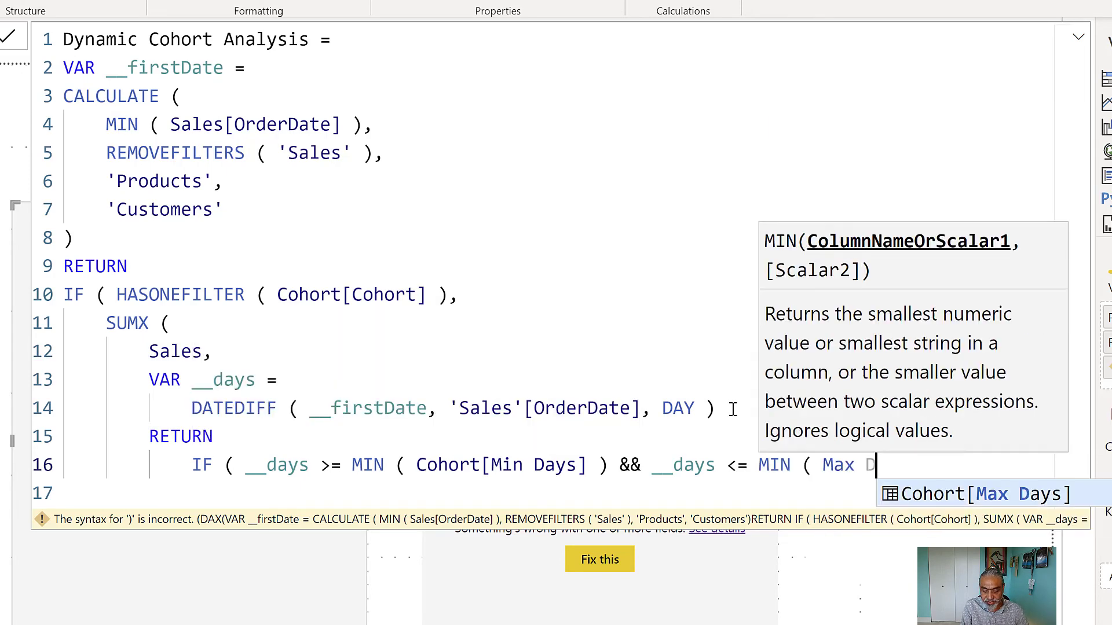
key("Tab")
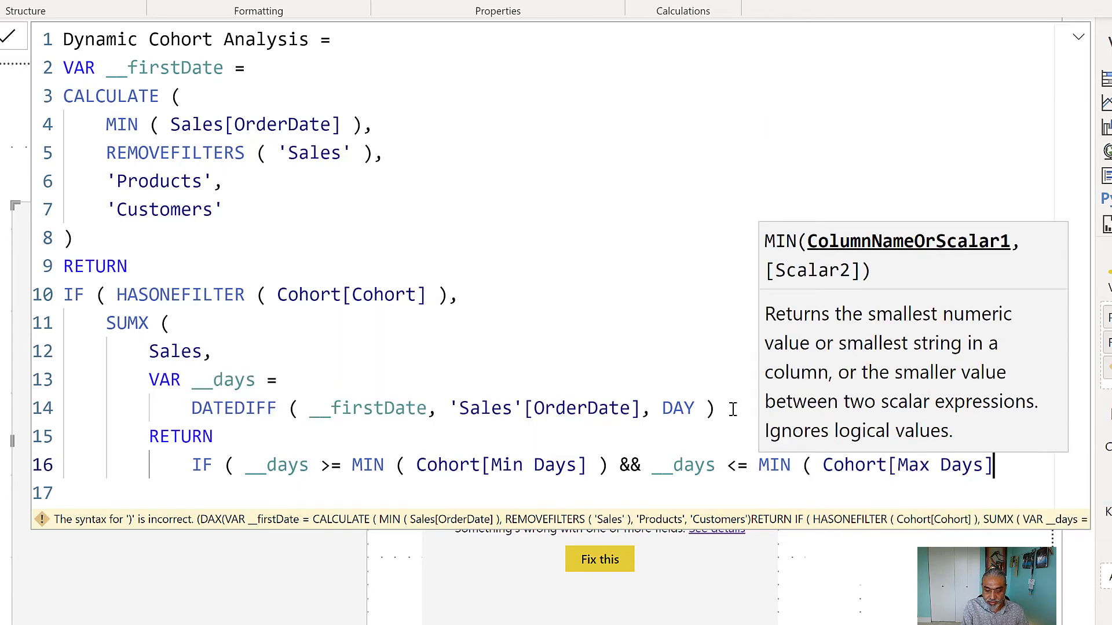
type("),")
key("Return")
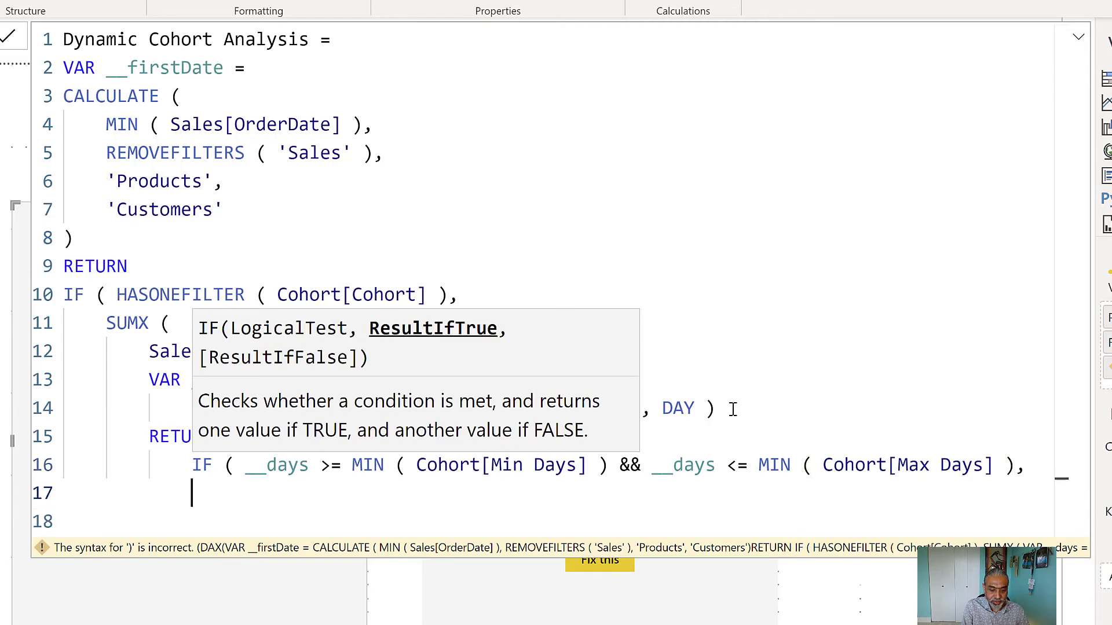
Step: Give the inner IF the [Sales] measure as its true result and close both the IF and SUMX functions
key("Tab")
type("[Sal")
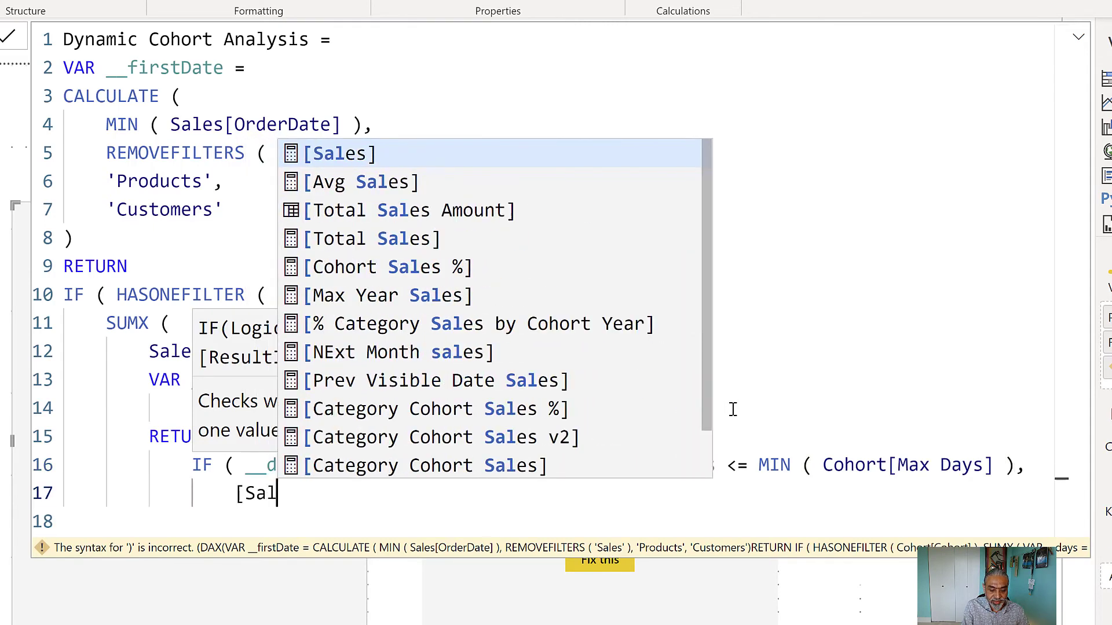
type("es")
key("Tab")
key("Return")
type(")")
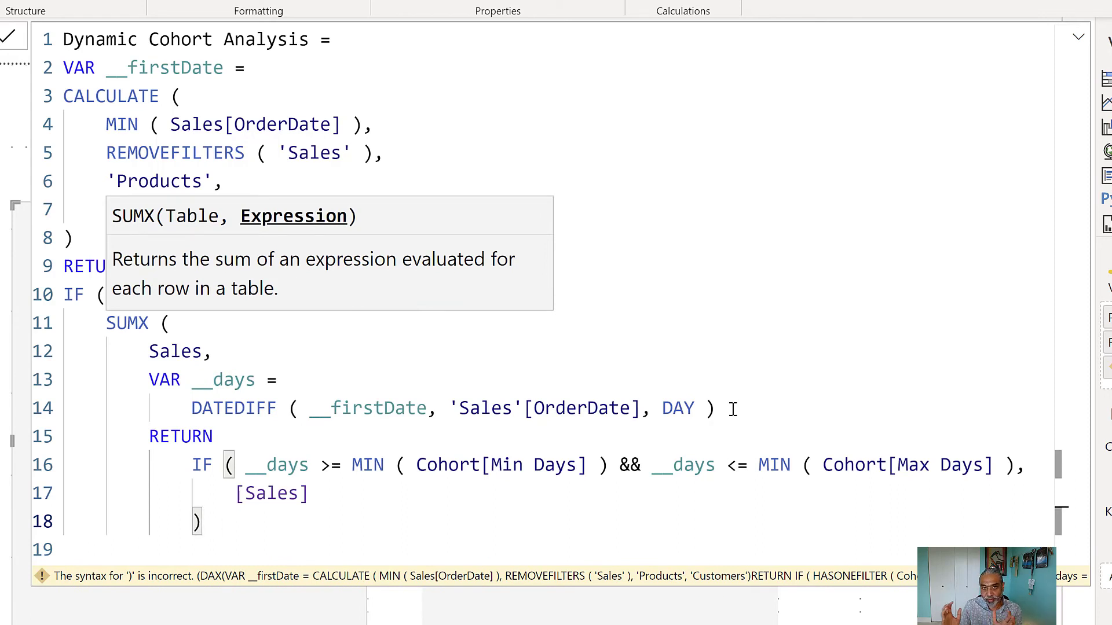
key("Return")
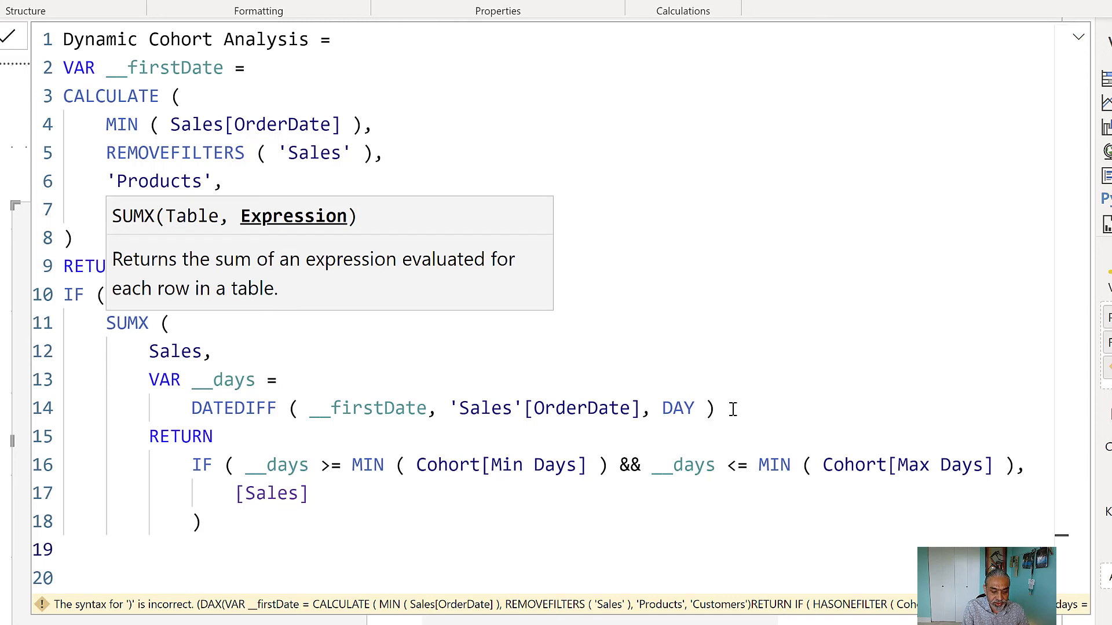
type(")")
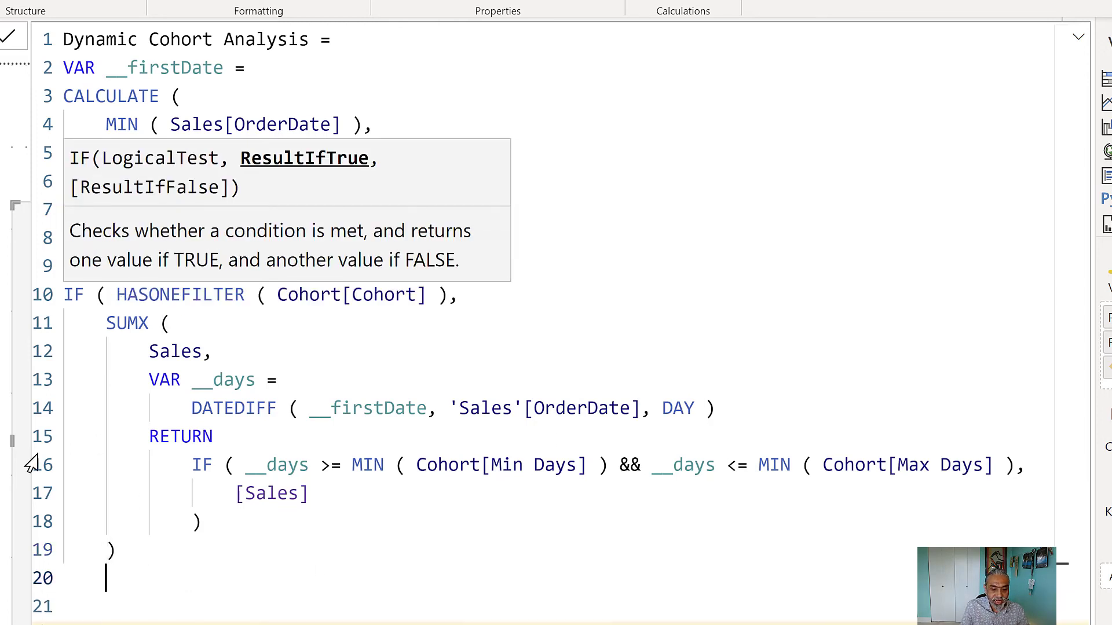
Step: Add [Sales] as the false result of the HASONEFILTER IF, close the function and commit the Dynamic Cohort Analysis measure
left_click_drag(141, 295, 149, 296)
left_click_drag(336, 297, 405, 295)
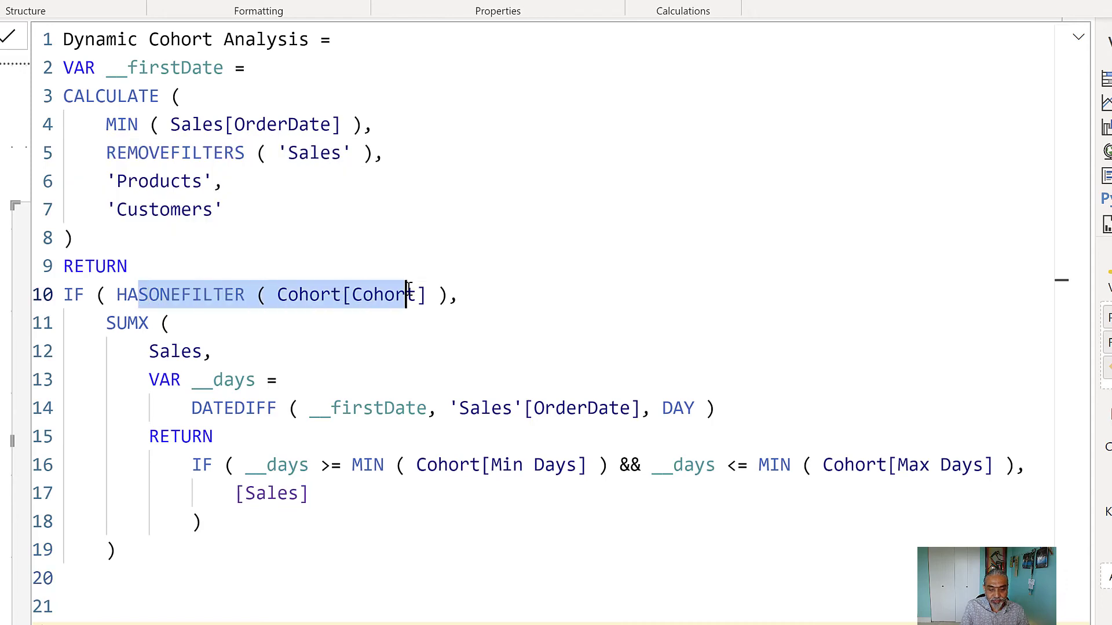
left_click(137, 546)
type(",")
key("Return")
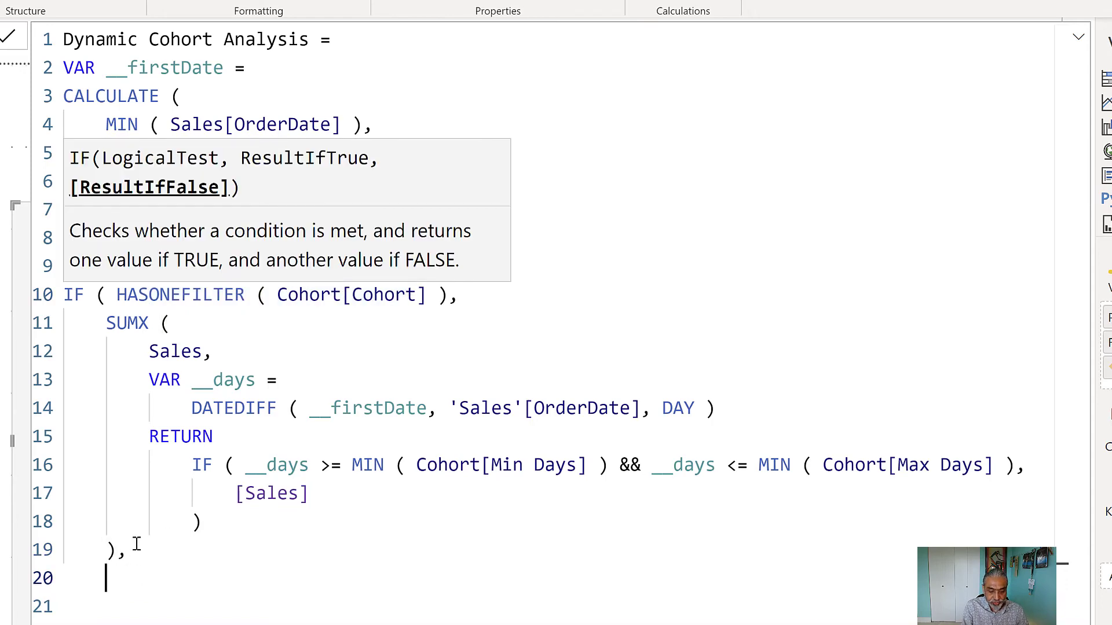
type("[Sales")
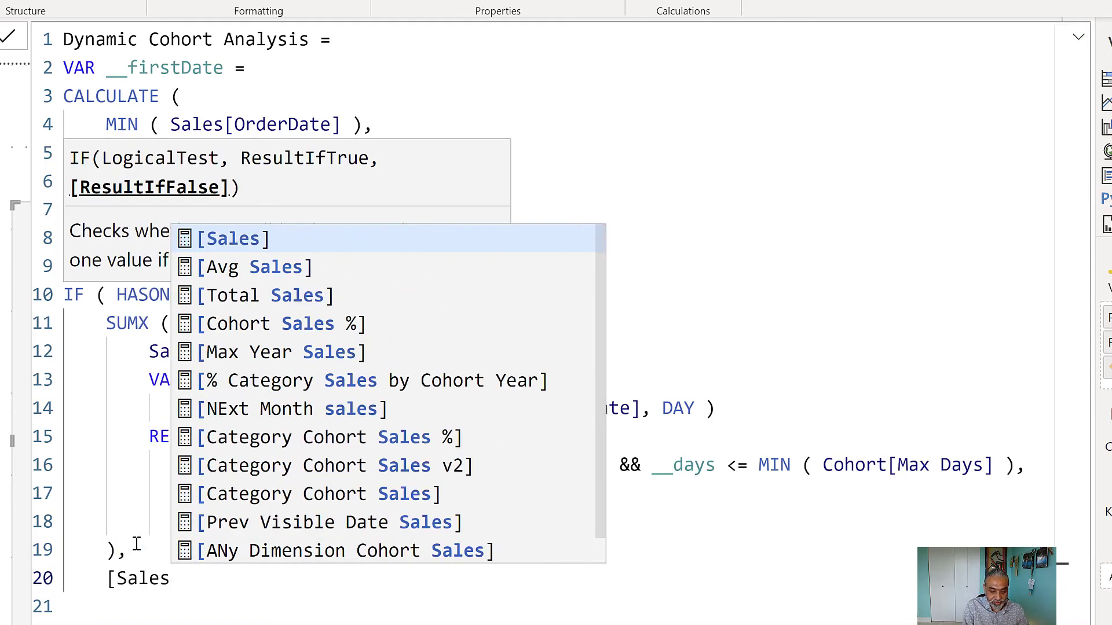
key("Tab")
key("Return")
type(")")
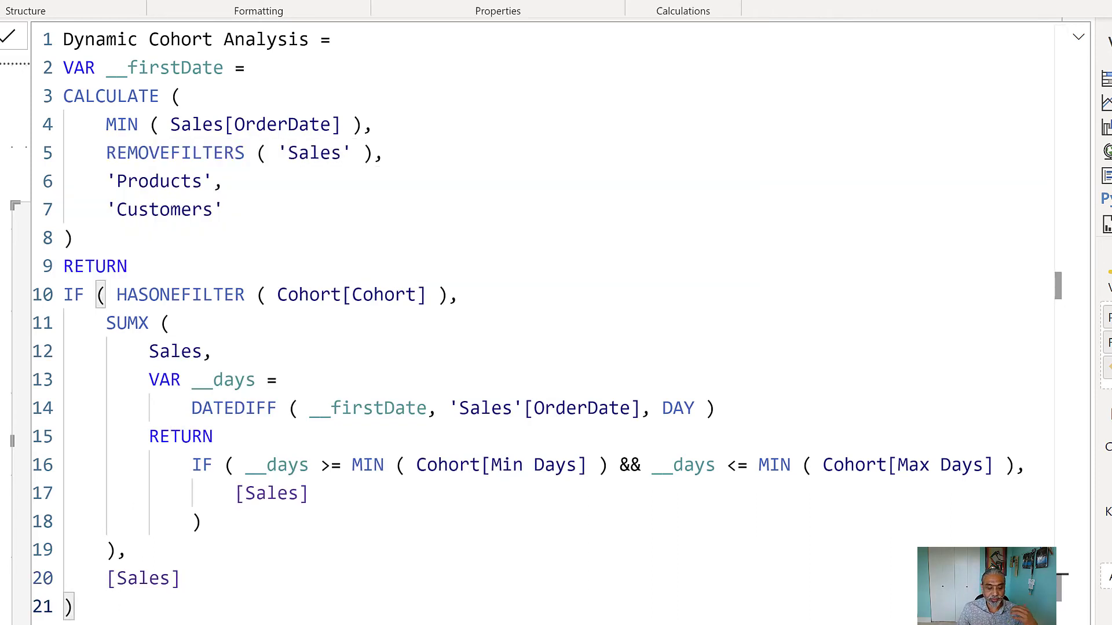
key("Return")
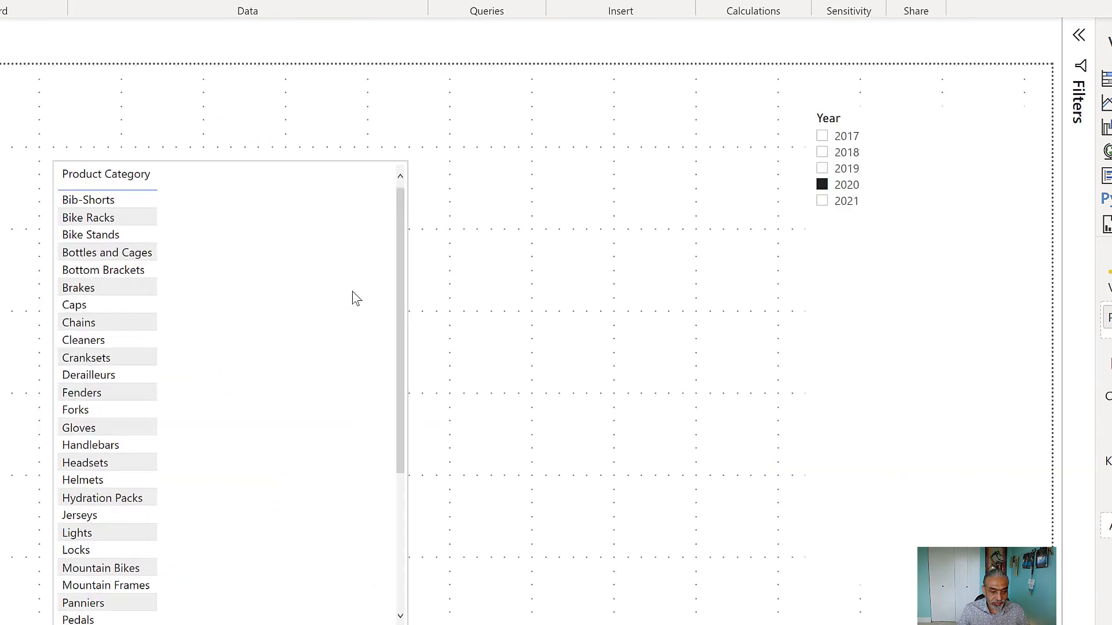
Step: Convert the Product Category table into a matrix with Cohort as its columns, and open the Category Cohort Sales measure's formula
left_click(352, 298)
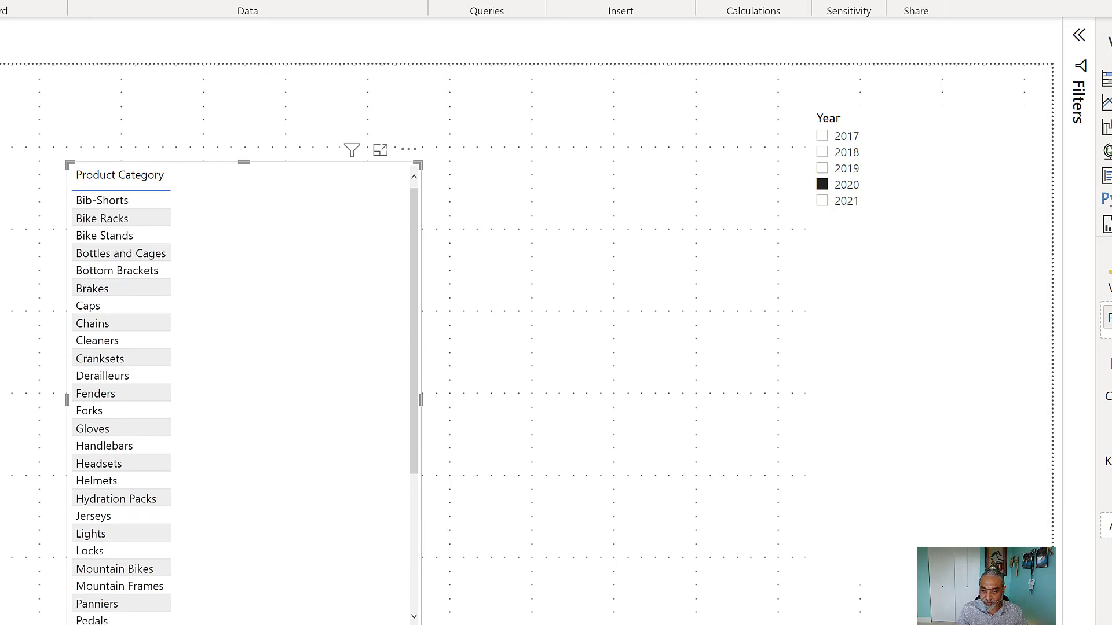
left_click_drag(1063, 180, 943, 320)
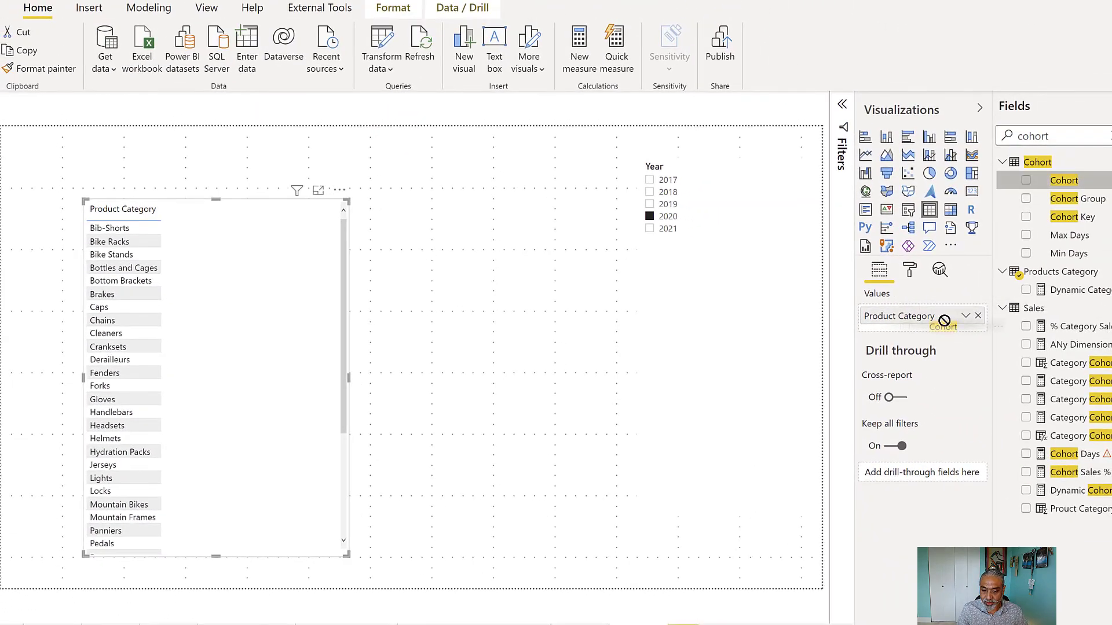
left_click(952, 213)
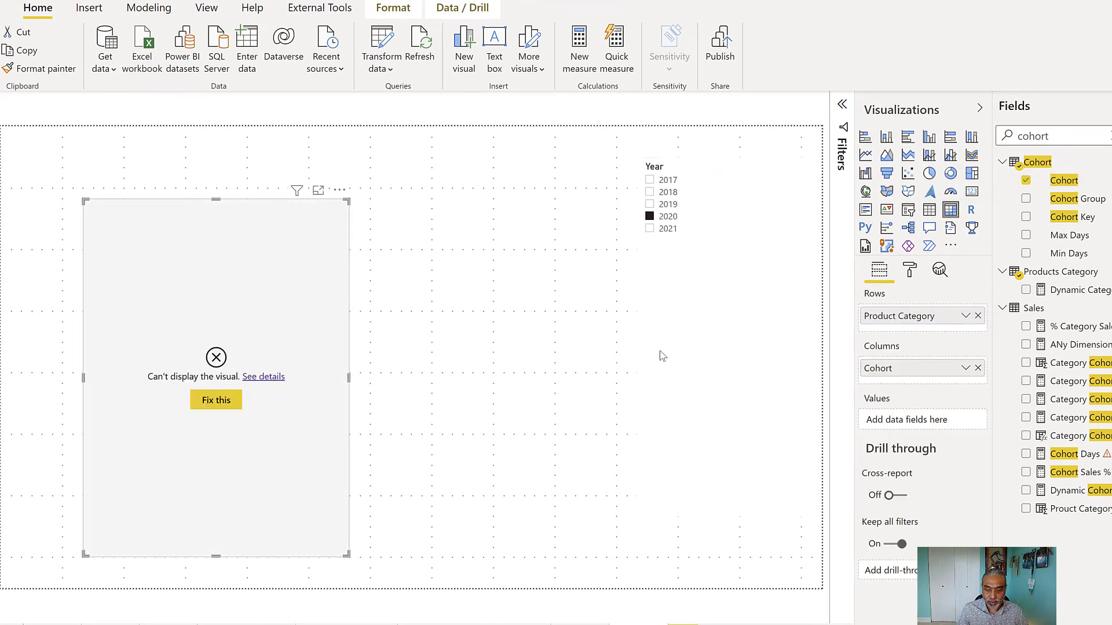
double_click(1068, 146)
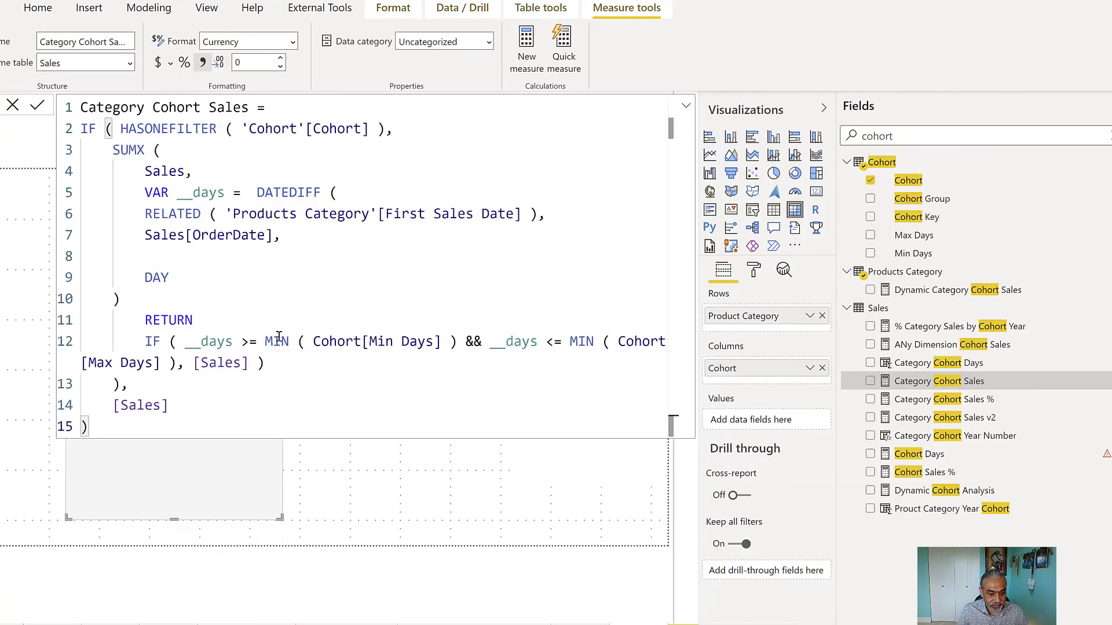
Step: Add the Category Cohort Sales measure to the matrix values and leave the formula editor after checking its Products Category first sales date reference
left_click(69, 99)
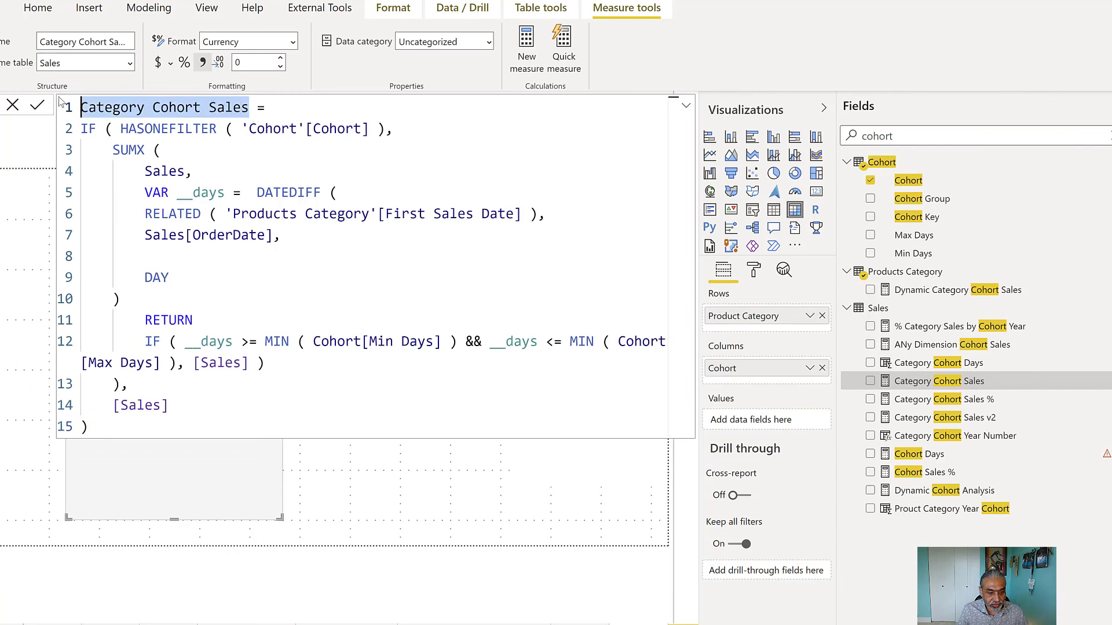
left_click_drag(996, 379, 753, 417)
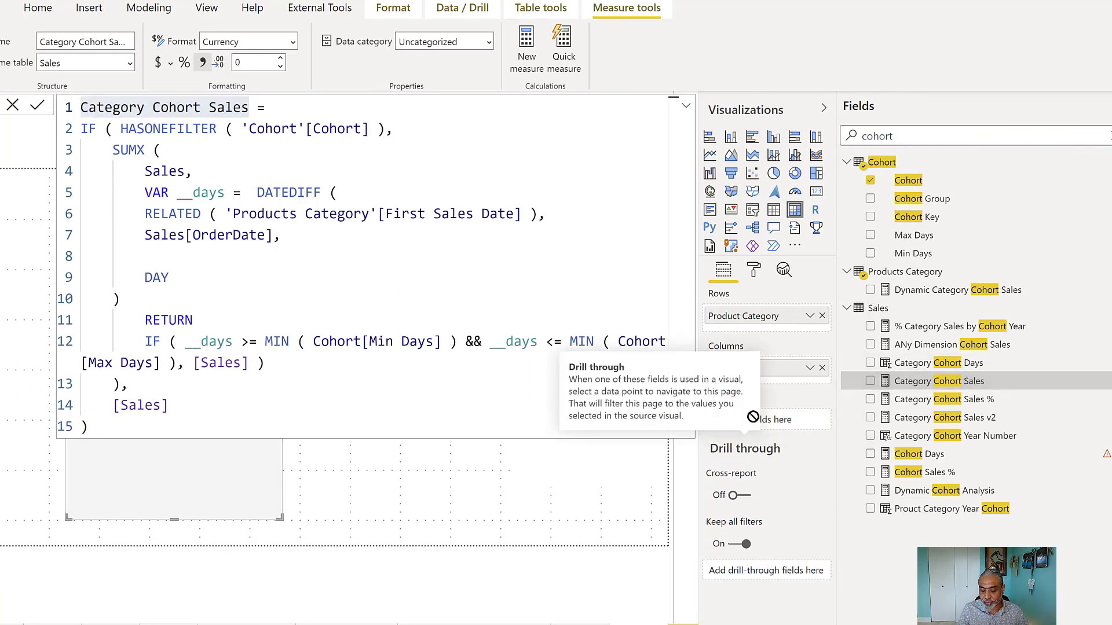
left_click_drag(976, 374, 792, 426)
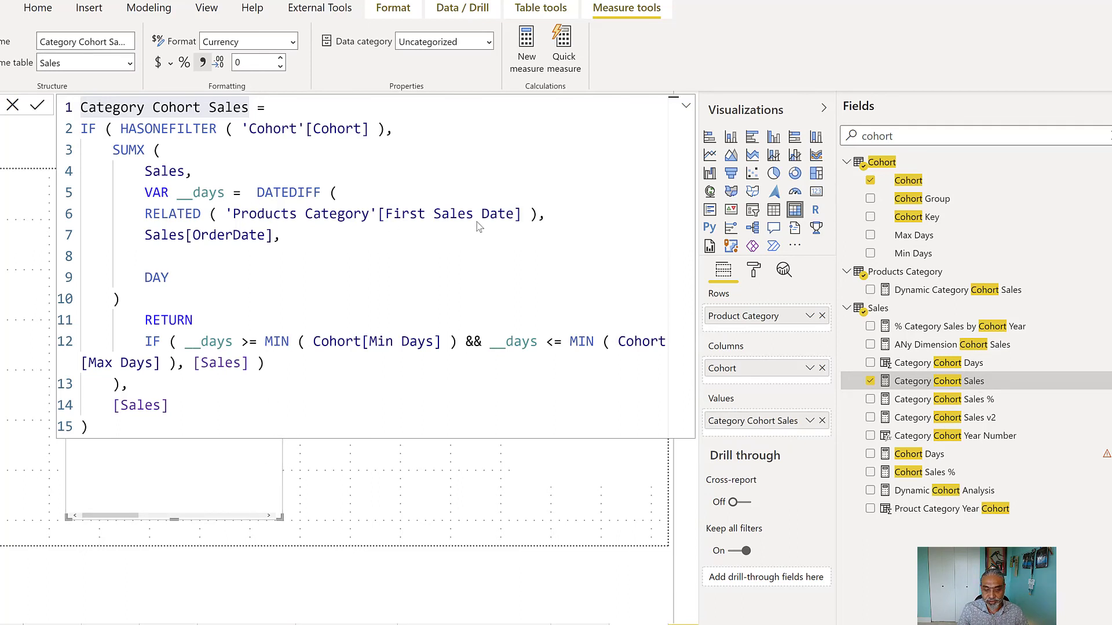
left_click_drag(240, 213, 505, 213)
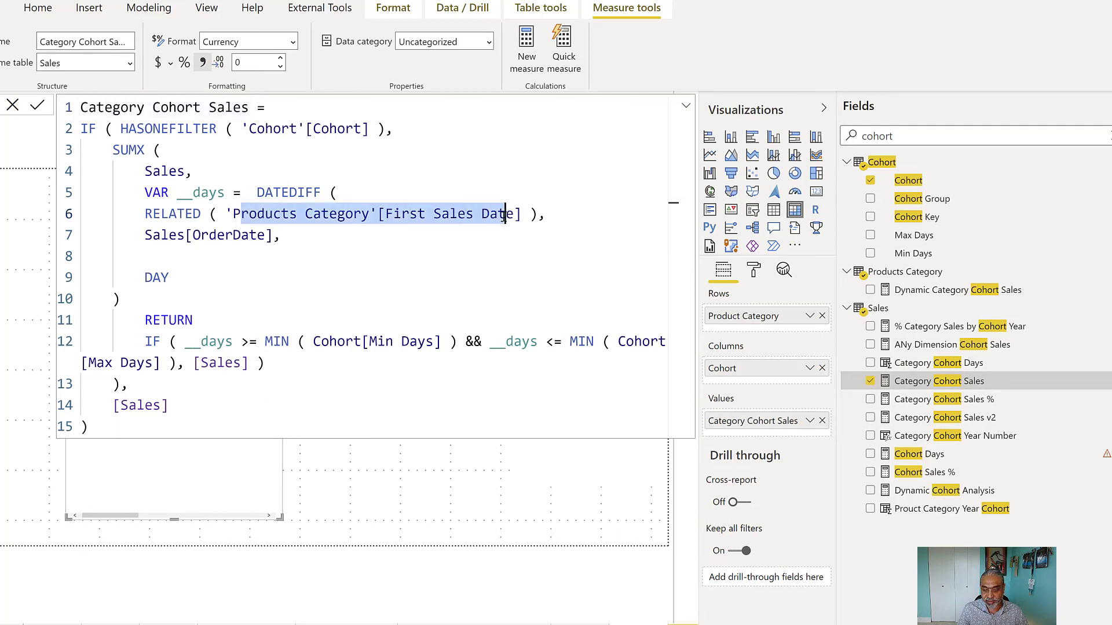
left_click(270, 488)
left_click(467, 503)
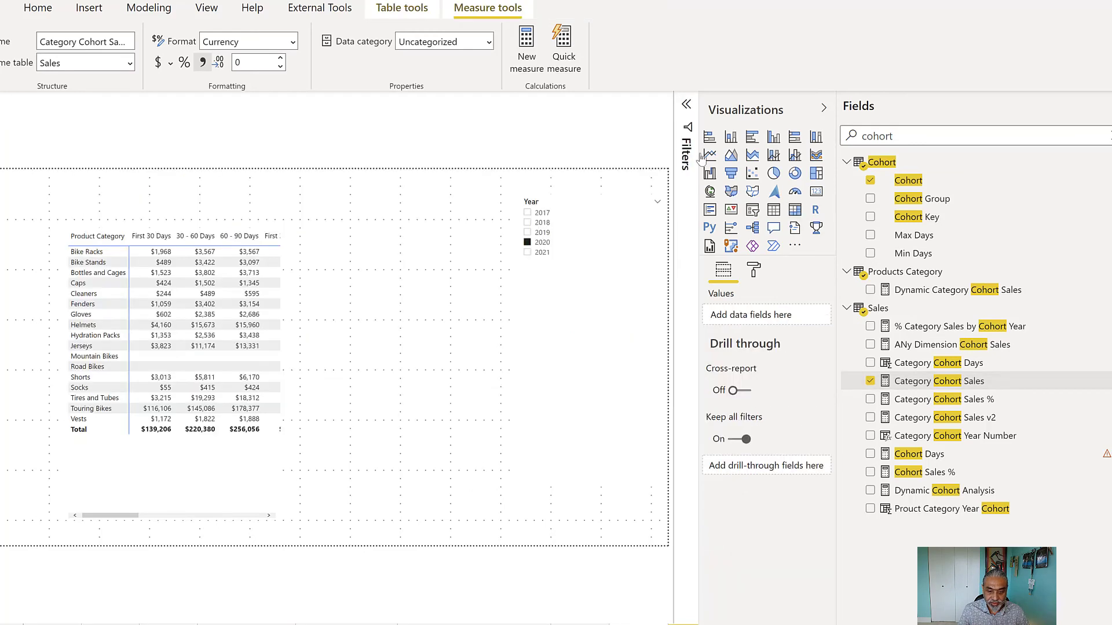
Step: Add the Dynamic Cohort Analysis measure to the matrix values beneath Category Cohort Sales, and collapse its formula
left_click(284, 373)
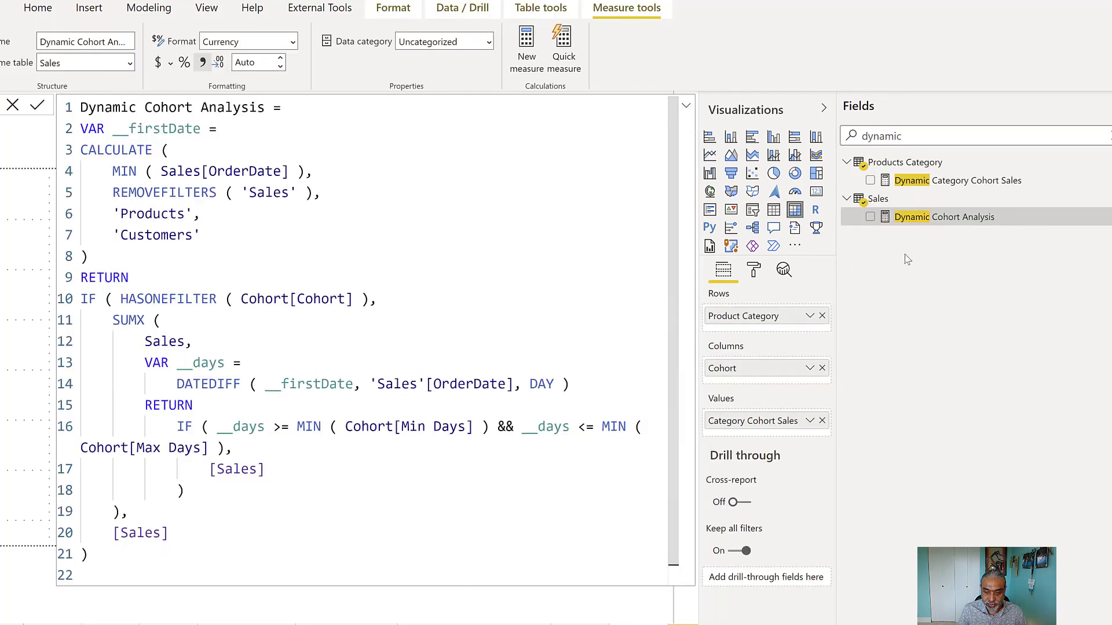
left_click_drag(941, 222, 782, 429)
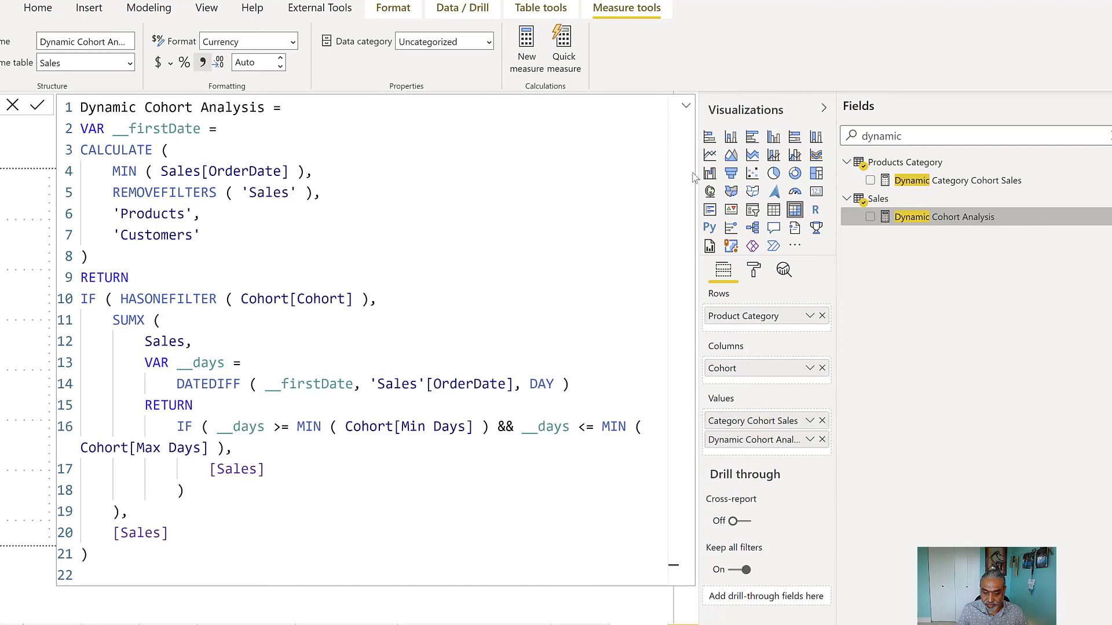
left_click(689, 106)
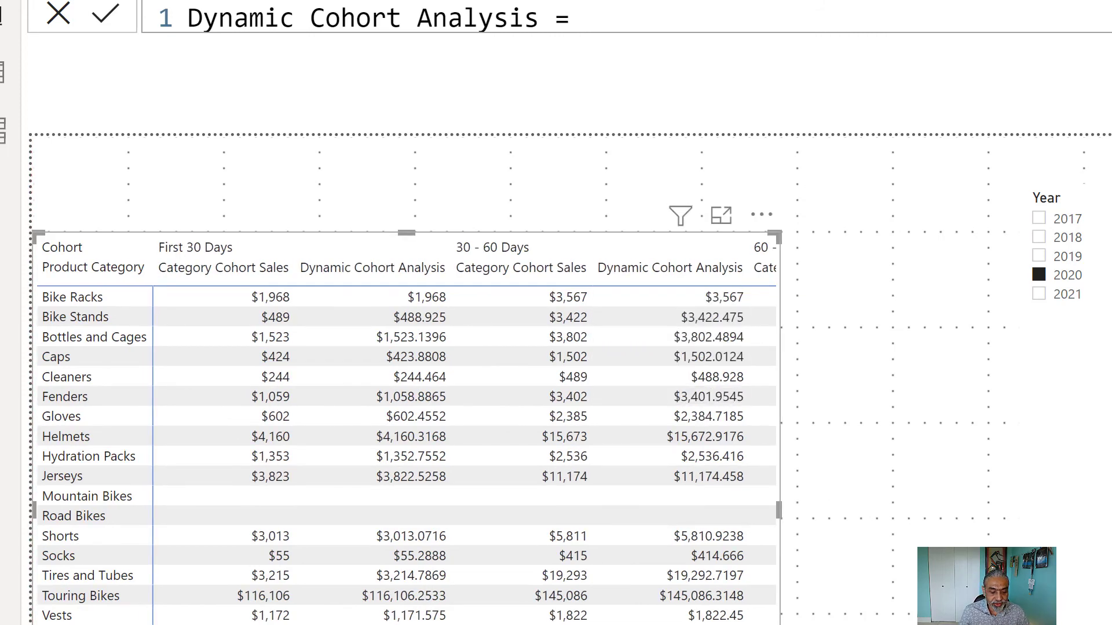
Step: Compare the two measures across the matrix's cohort columns and move the matrix closer to the Year slicer
scroll(406, 428, "right", 5)
scroll(406, 429, "left", 5)
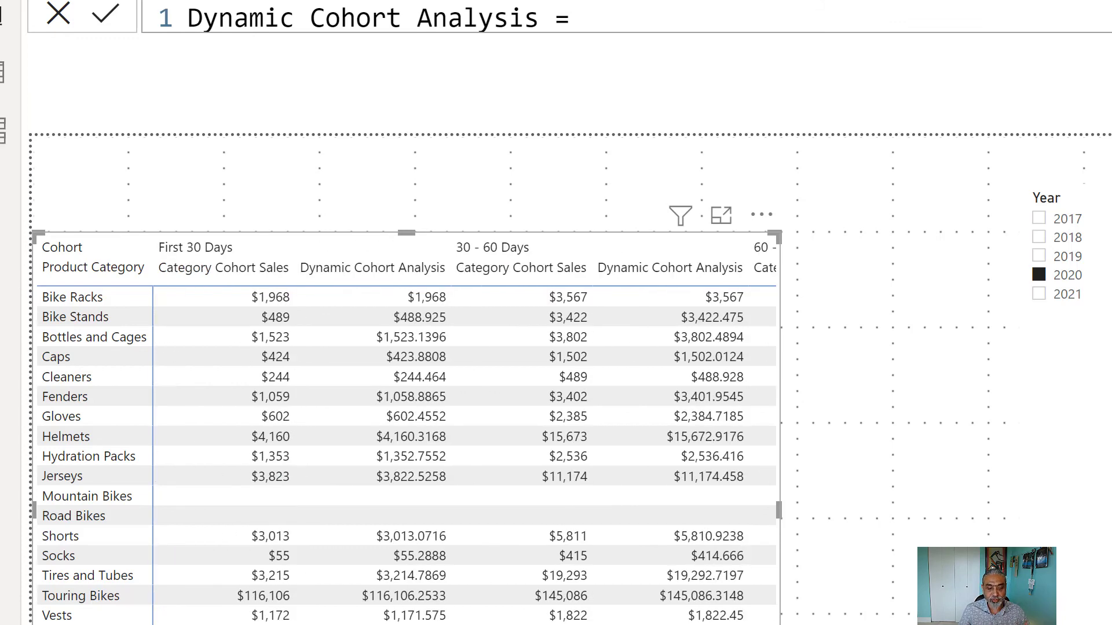
left_click_drag(103, 324, 279, 324)
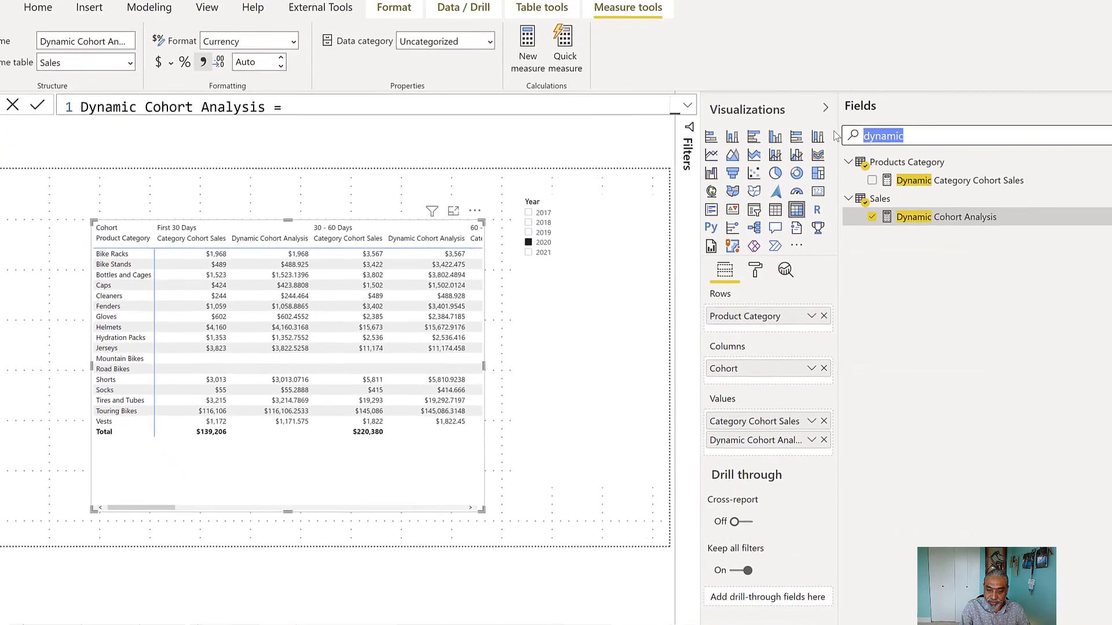
Step: Replace Product Category with Country in the matrix rows, with Dynamic Cohort Analysis as its only value and no Year selected
type("country")
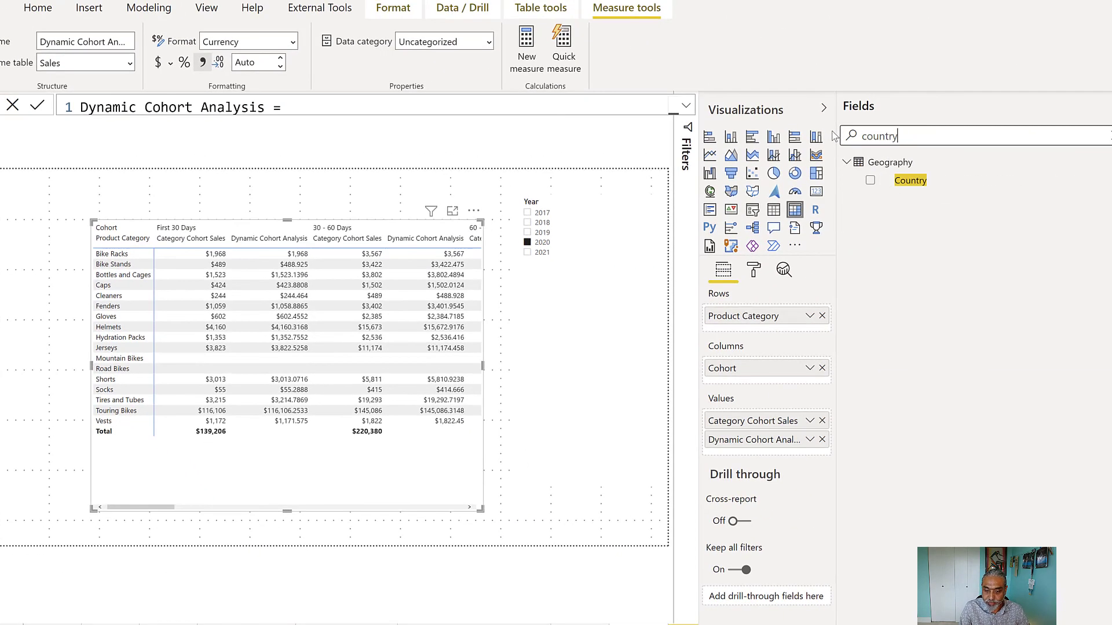
left_click_drag(918, 182, 822, 344)
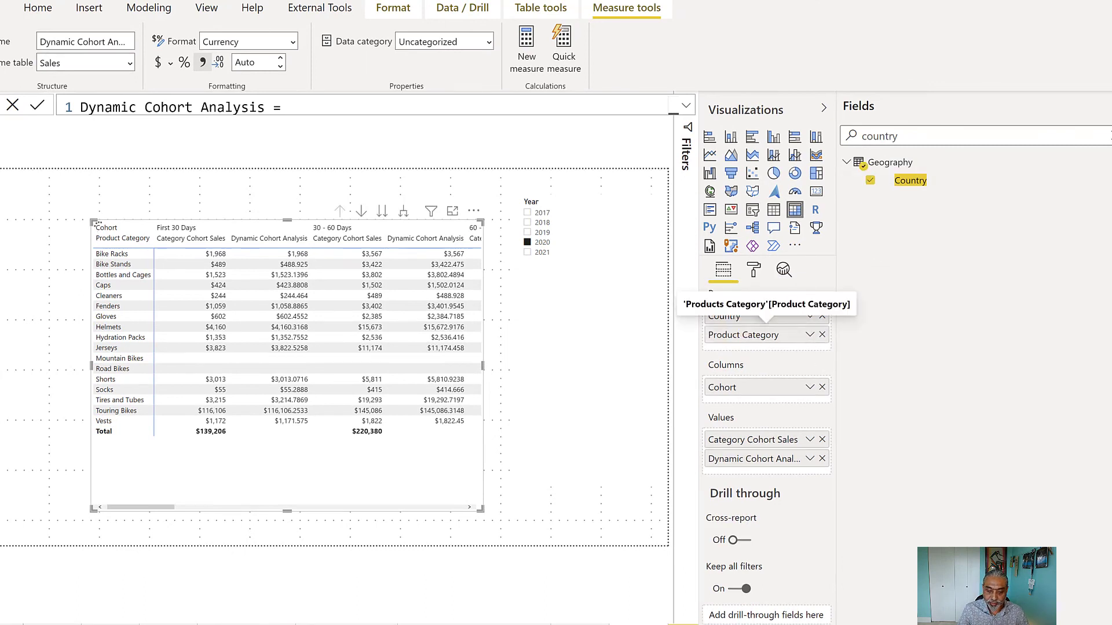
left_click(822, 335)
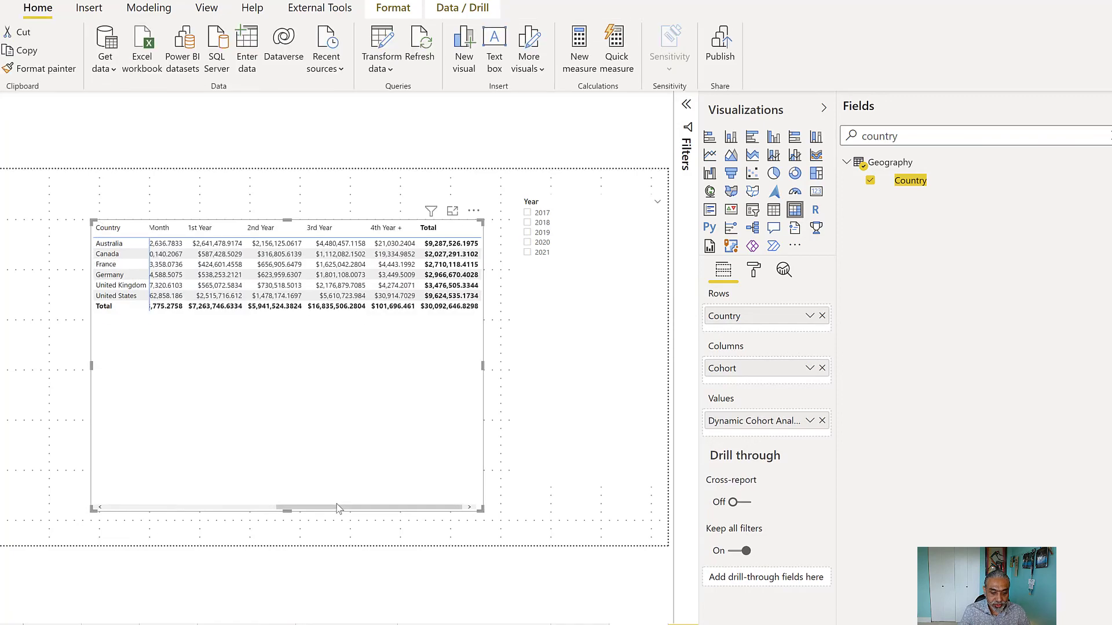
left_click(255, 510)
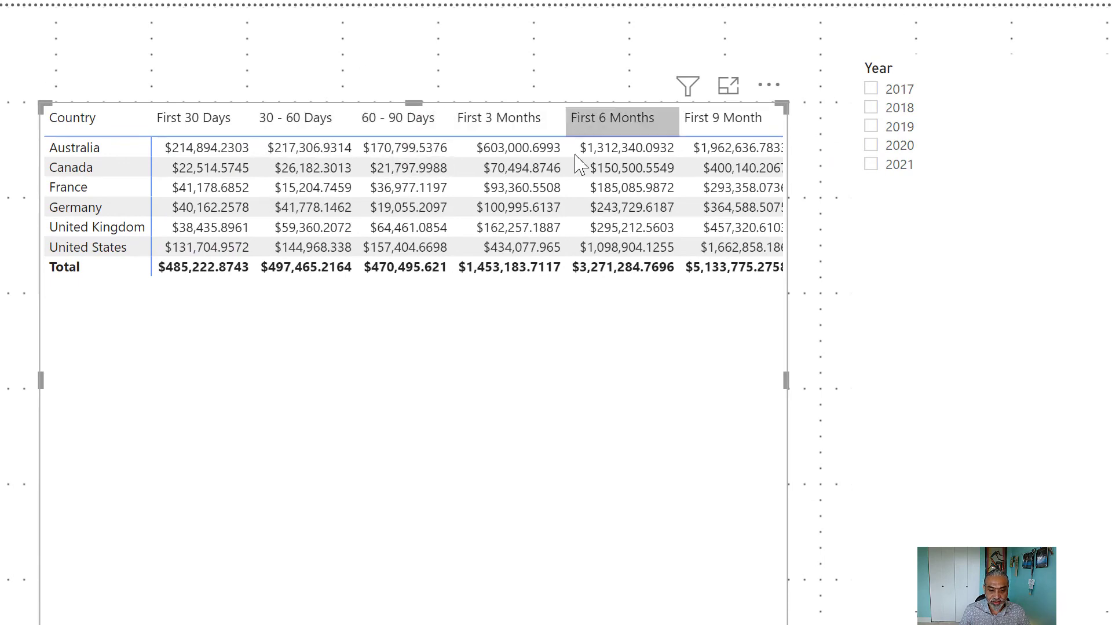
scroll(411, 203, "right", 5)
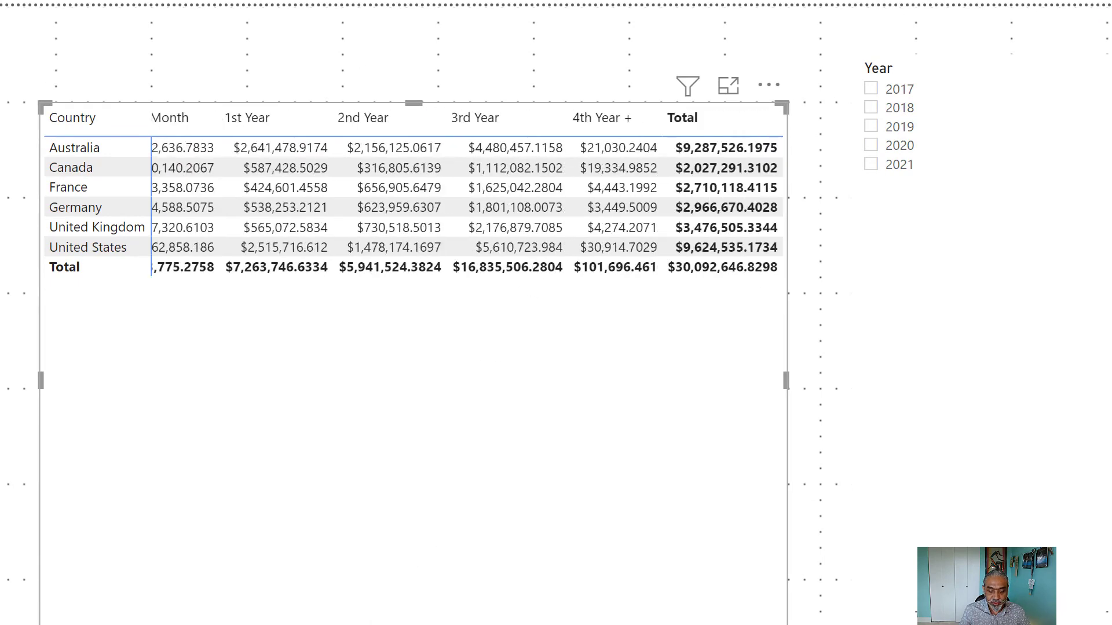